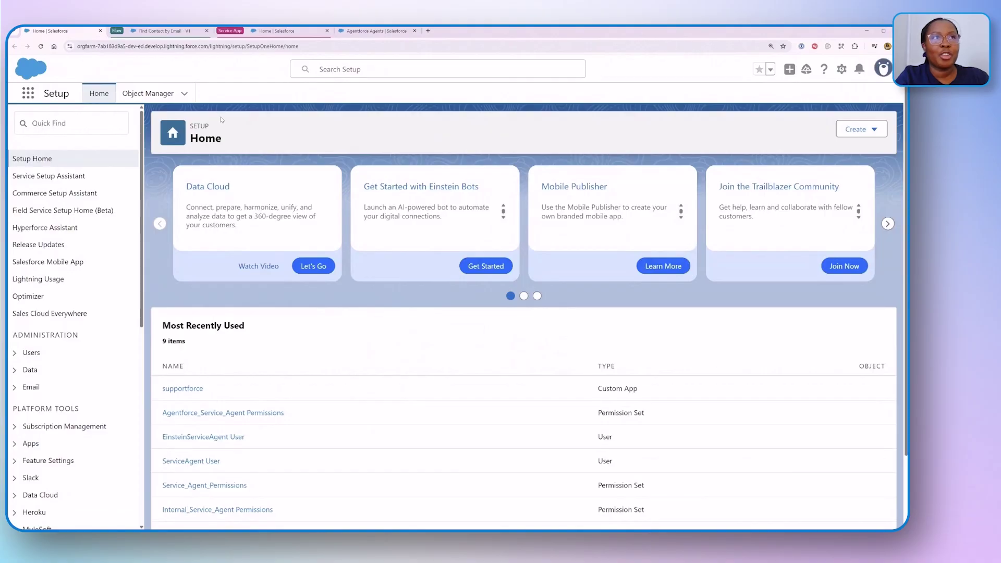
Step: Find the Einstein Generative AI settings in Setup and open the Einstein Setup page to check that Einstein is turned on
click(91, 123)
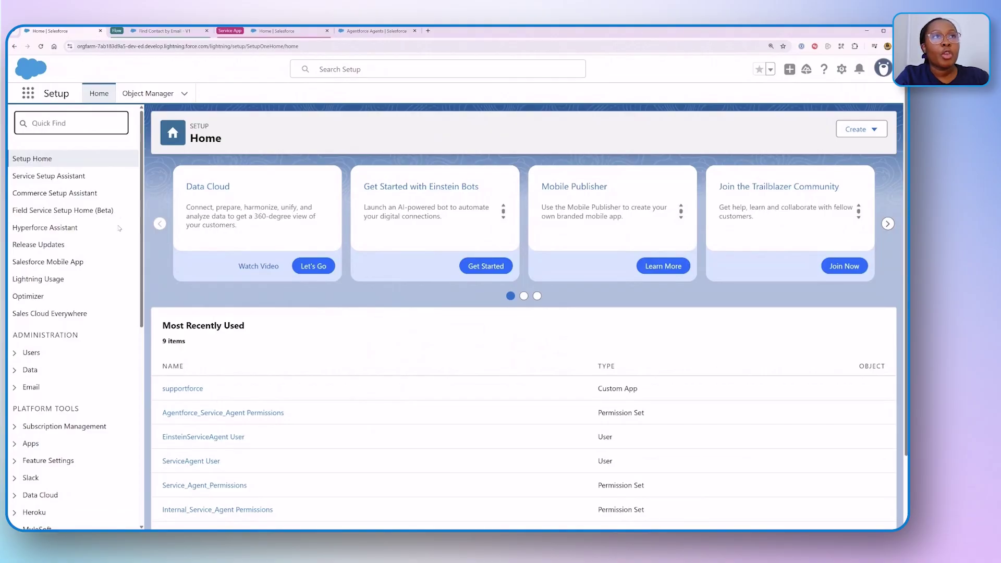
text(Einstein Generative AI)
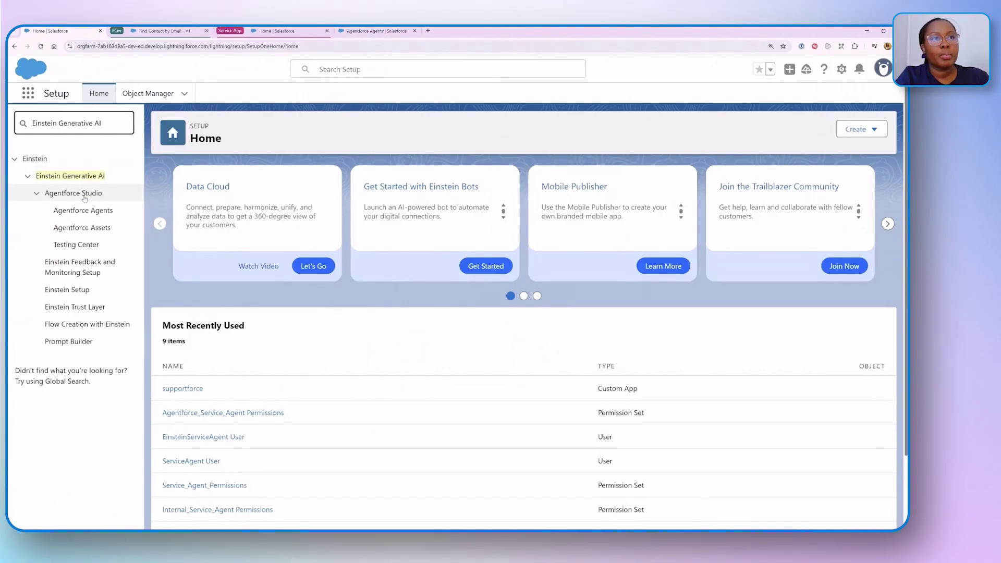
click(76, 294)
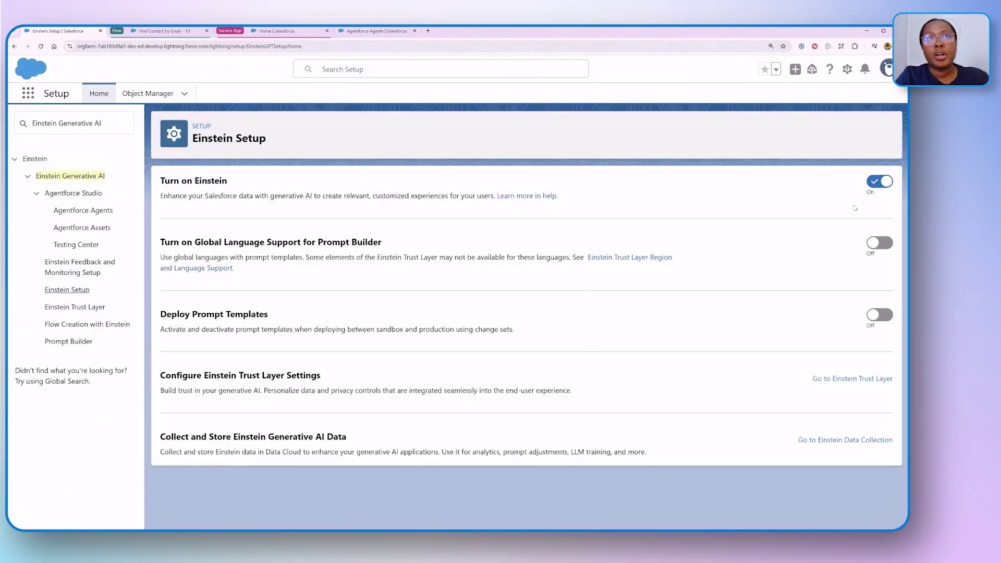
Step: Start a new agent from the Agentforce Agents page, based on the Agentforce Service Agent template
click(101, 212)
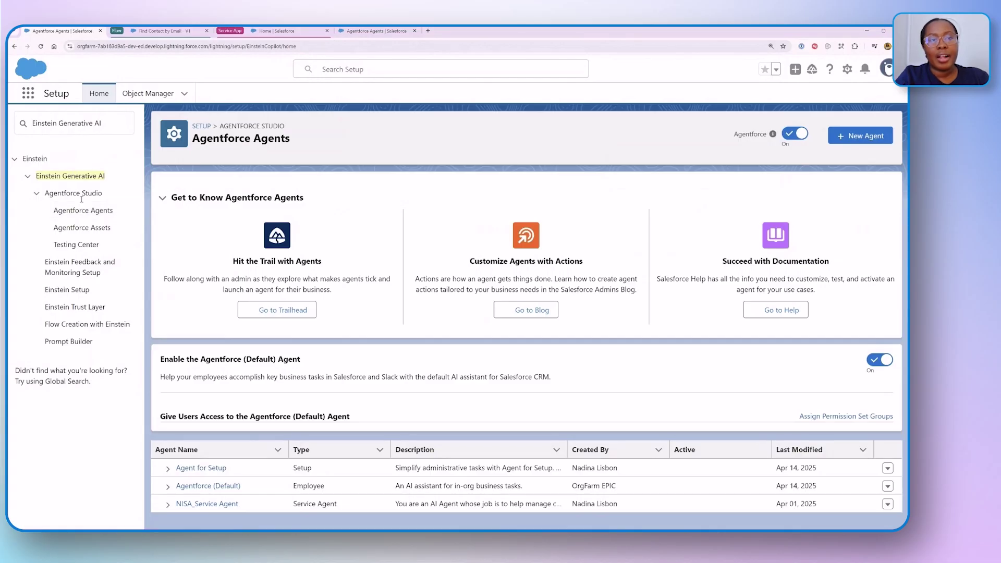
click(863, 136)
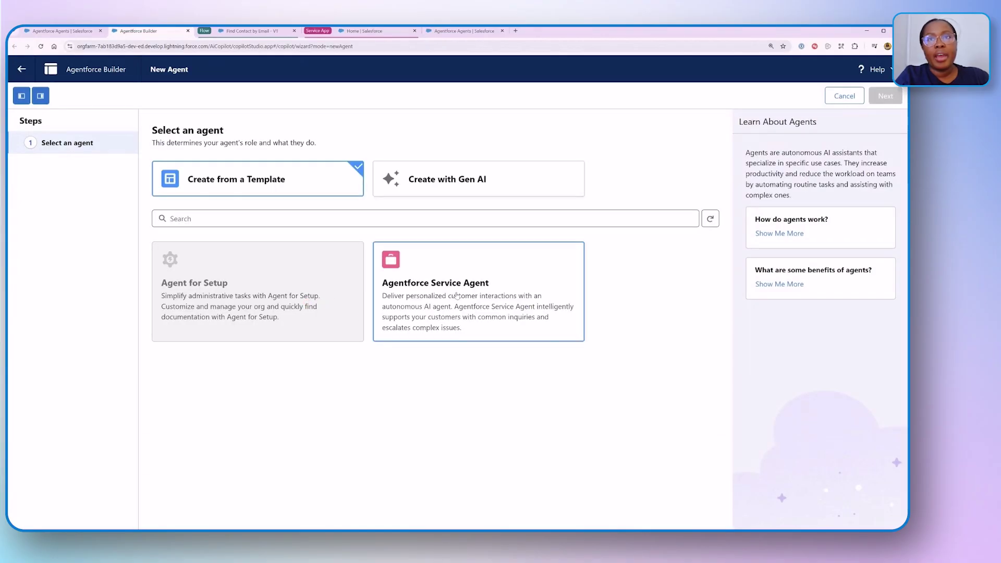
click(480, 295)
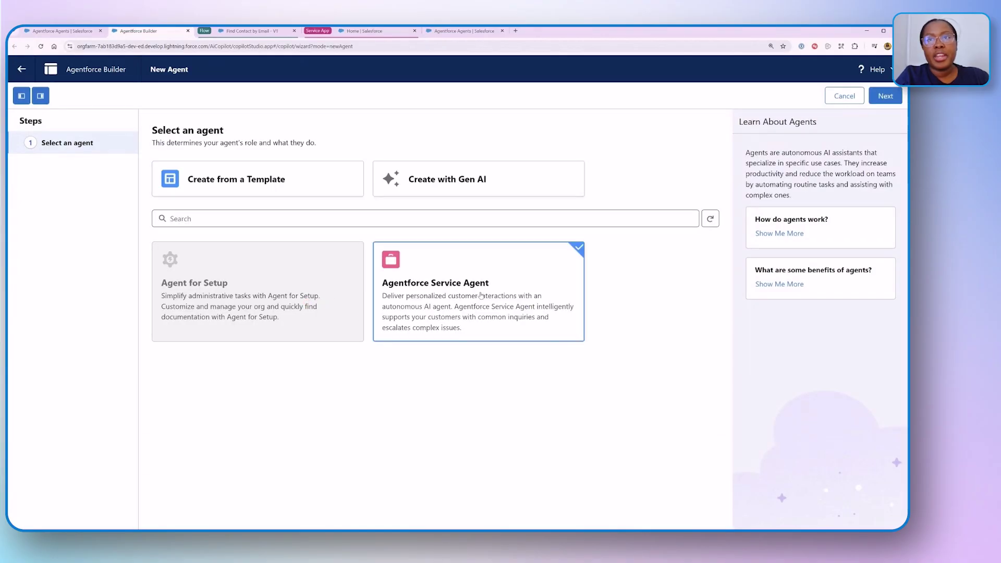
click(887, 98)
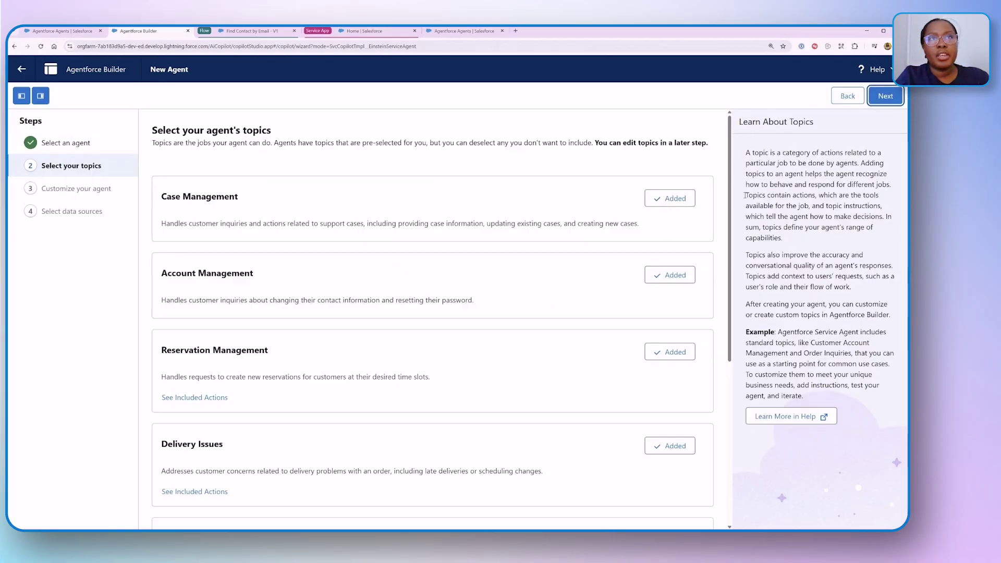
Step: Deselect all preselected topics, from Case Management through General FAQ, and continue to the agent's customization
click(670, 198)
click(670, 275)
scroll(678, 288, down, 1)
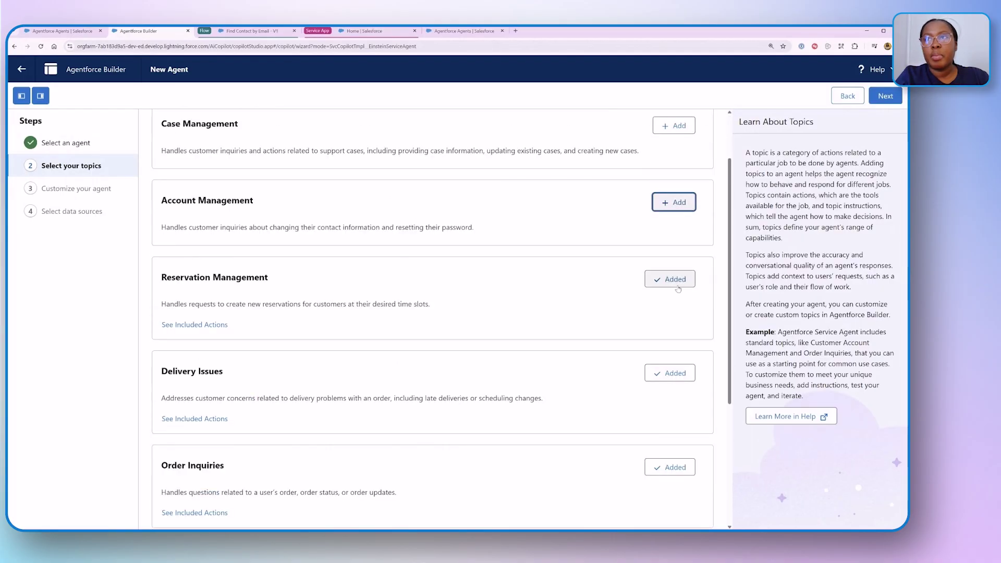
click(678, 287)
triple_click(680, 382)
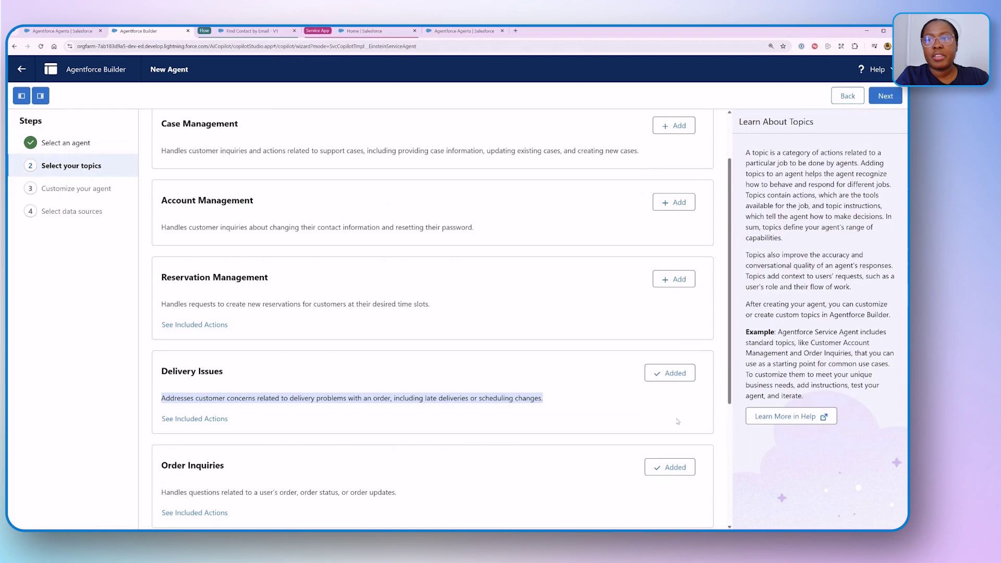
click(680, 381)
click(675, 472)
scroll(678, 365, down, 3)
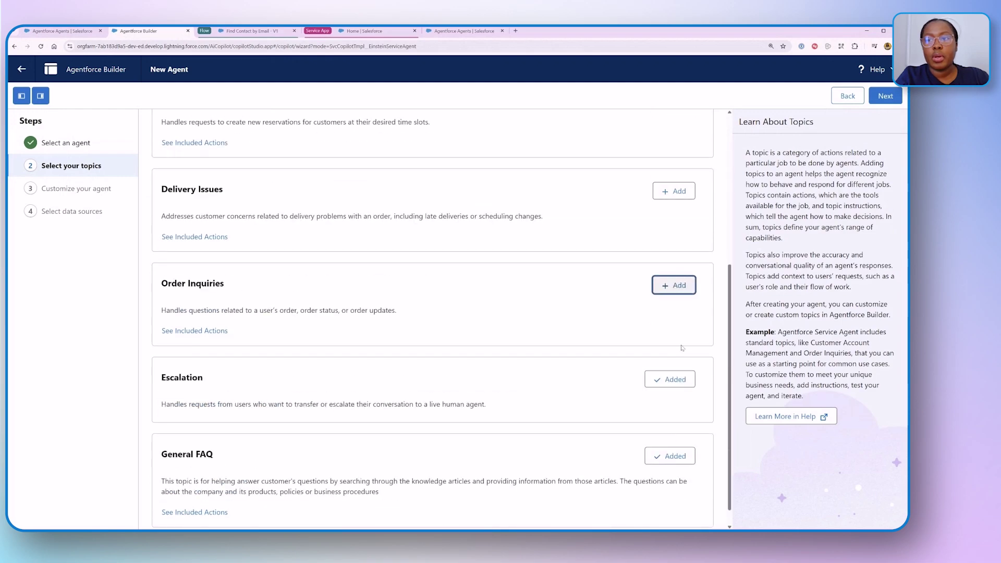
click(672, 379)
click(671, 456)
scroll(670, 417, down, 1)
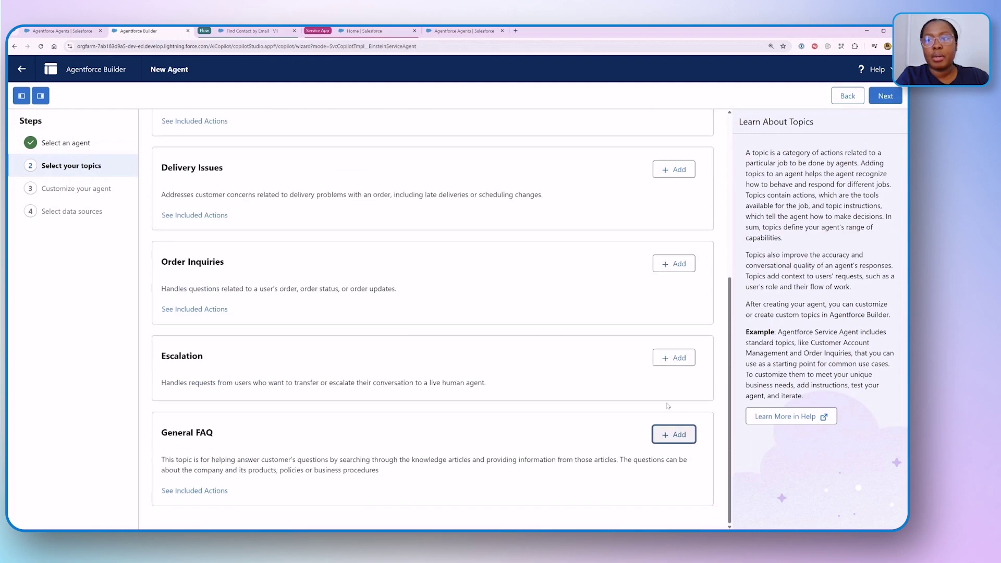
scroll(652, 417, up, 5)
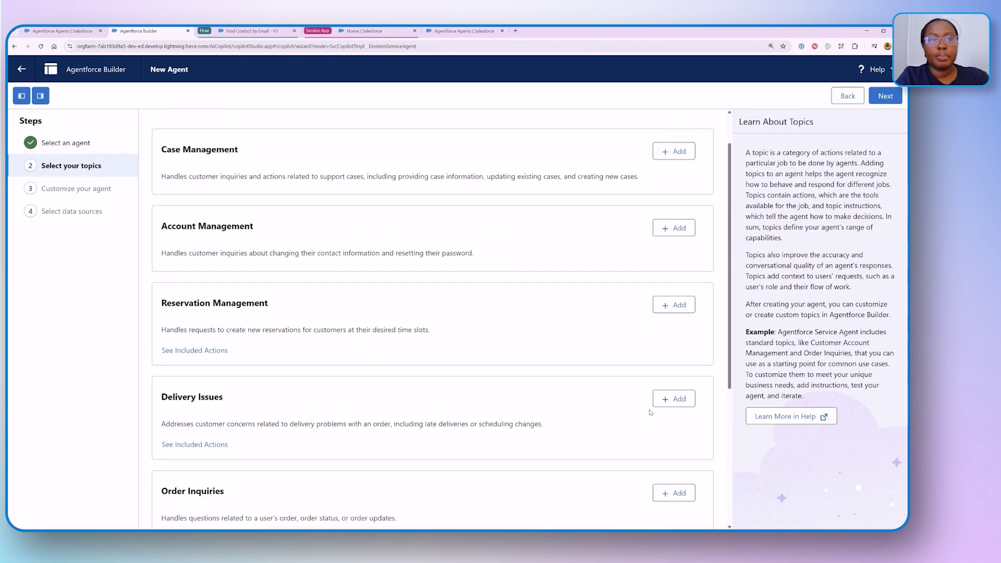
click(887, 96)
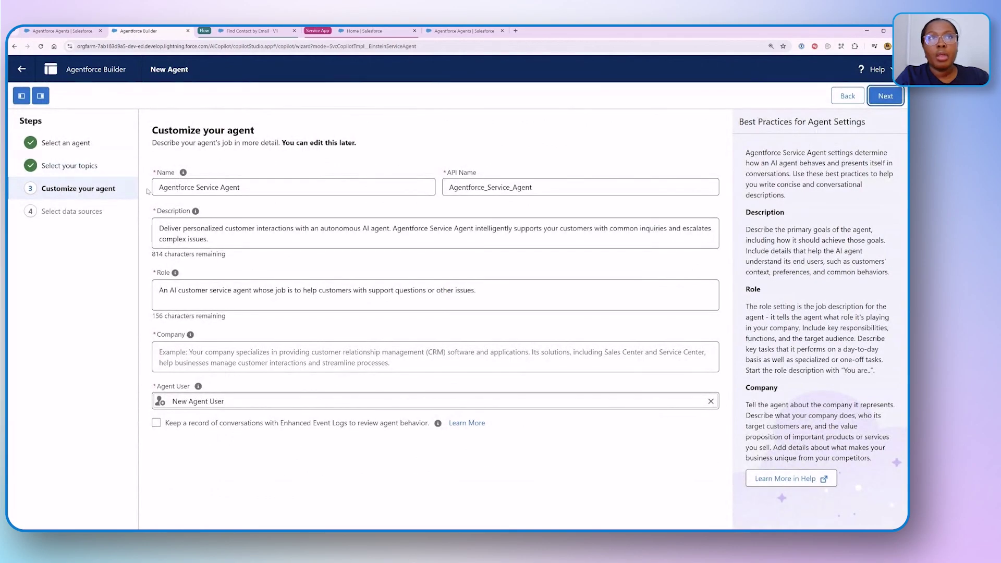
Step: Replace the new agent's default name with "Customer Service Agent"
click(206, 183)
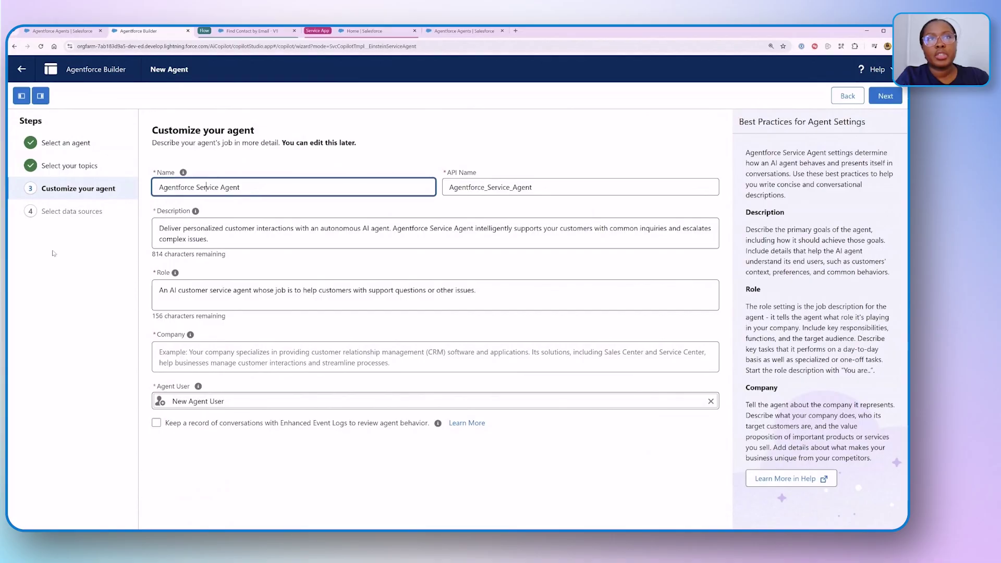
click(15, 278)
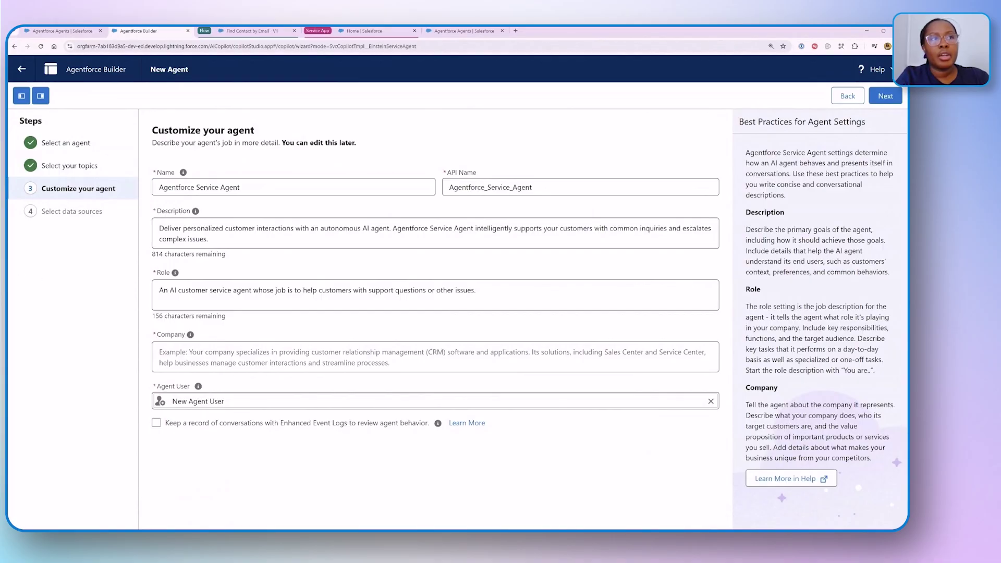
triple_click(287, 191)
key(BackSpace)
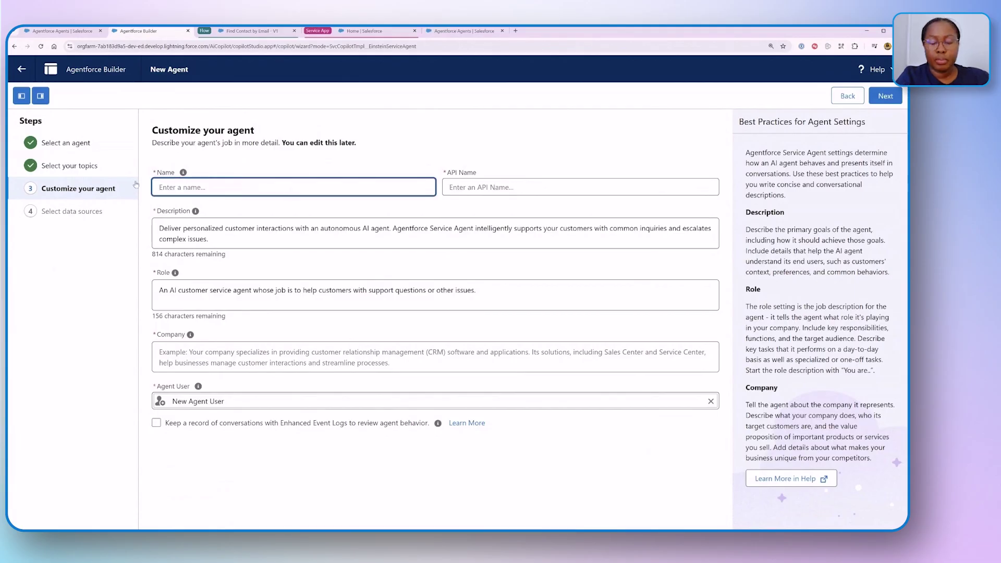
text(Customer Service Agent)
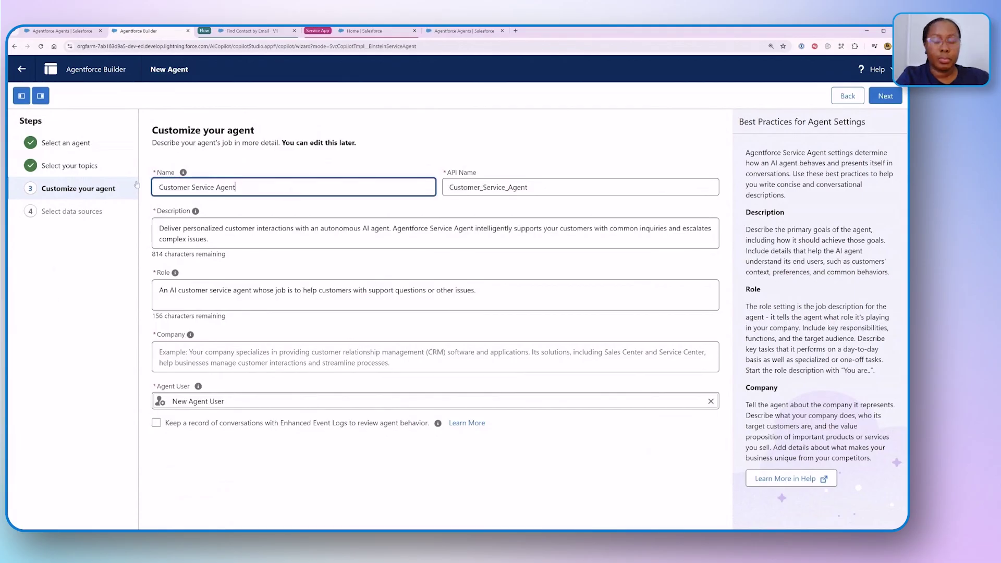
Step: Set the role to "An AI customer service agent whose job is helping our guests with Case Management which includes updating cases and adding case comments."
click(193, 226)
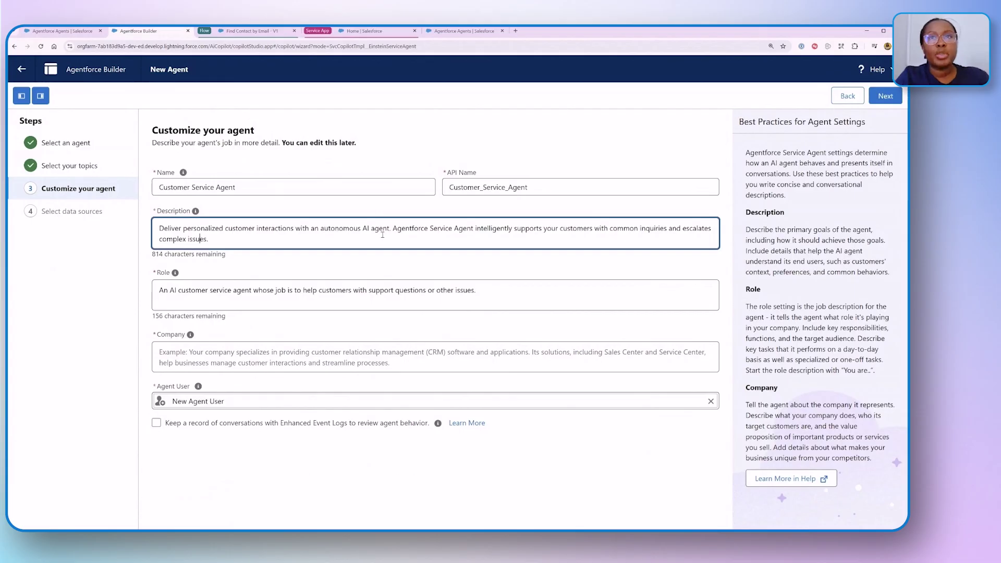
click(203, 290)
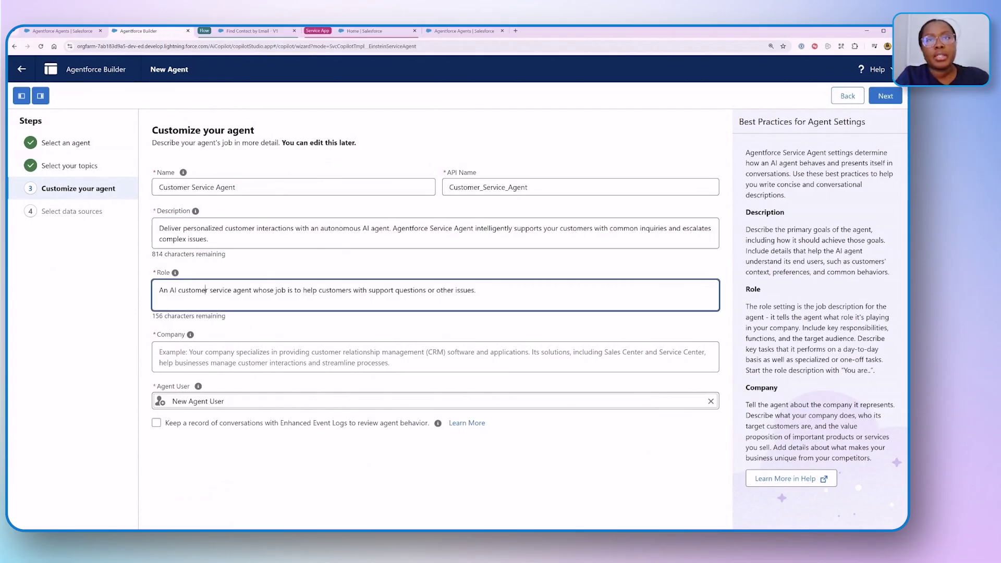
key(alt+Tab)
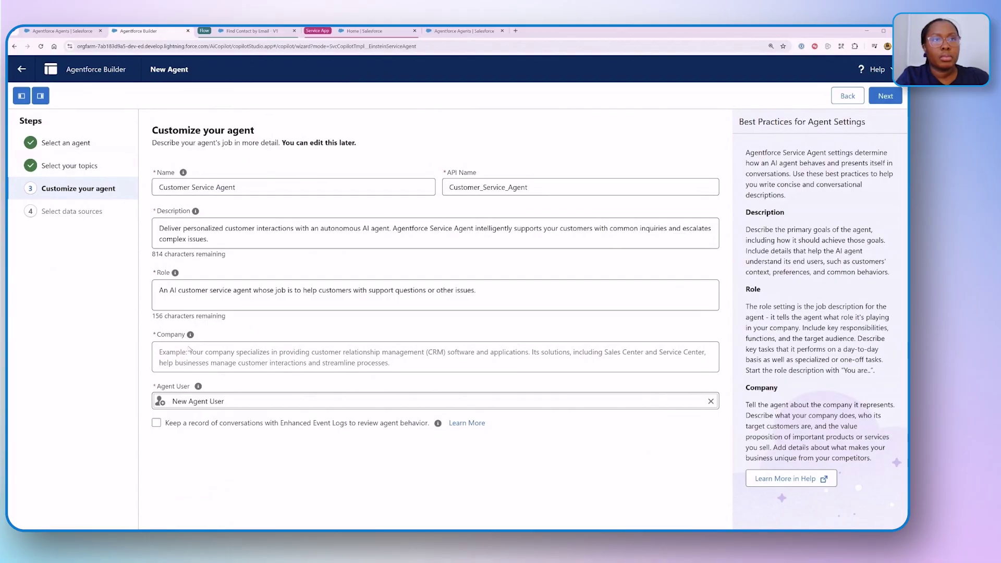
click(343, 290)
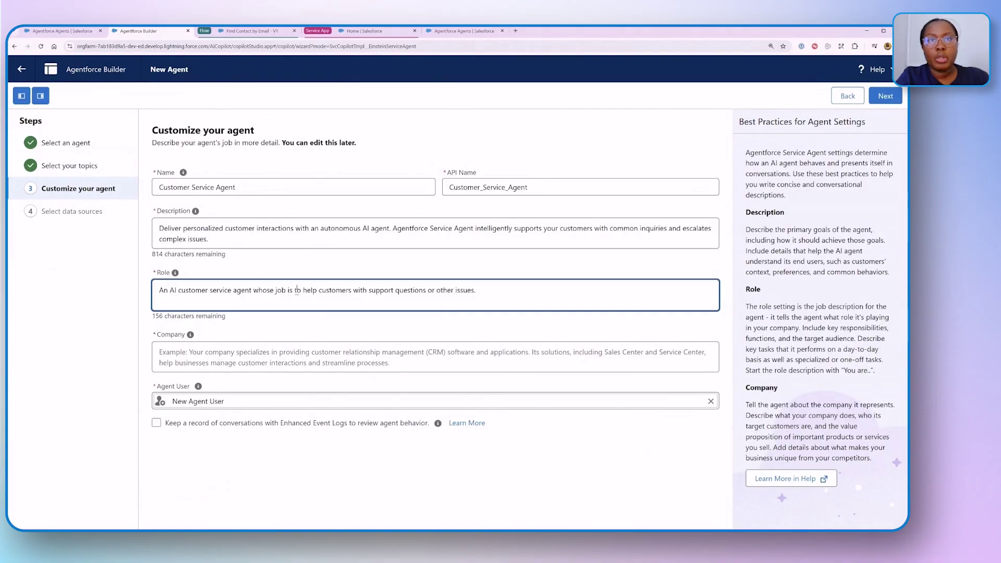
drag(295, 290, 604, 277)
text(t)
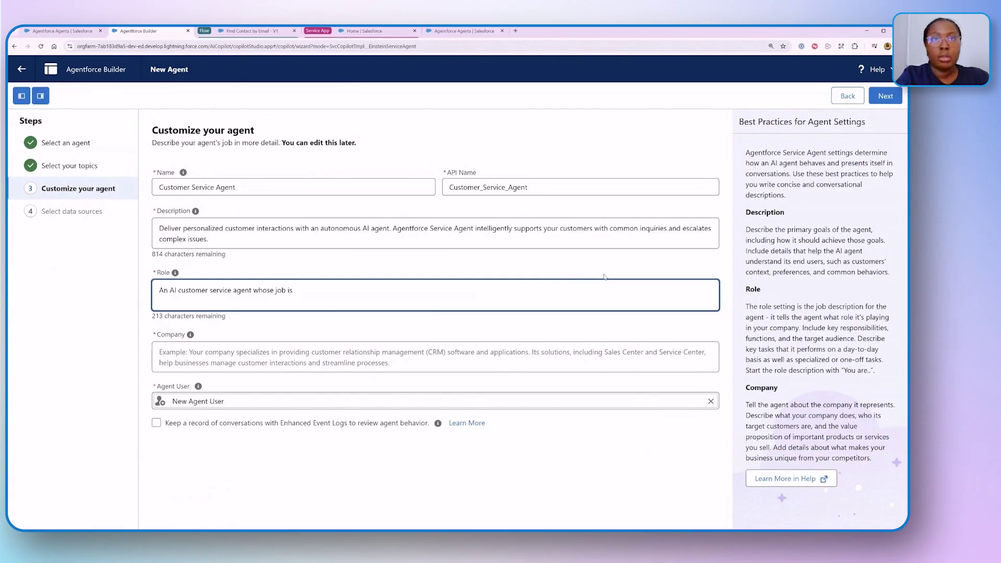
text(customer service representative helping our guests with Case Management which includes updating cases and adding case comments.)
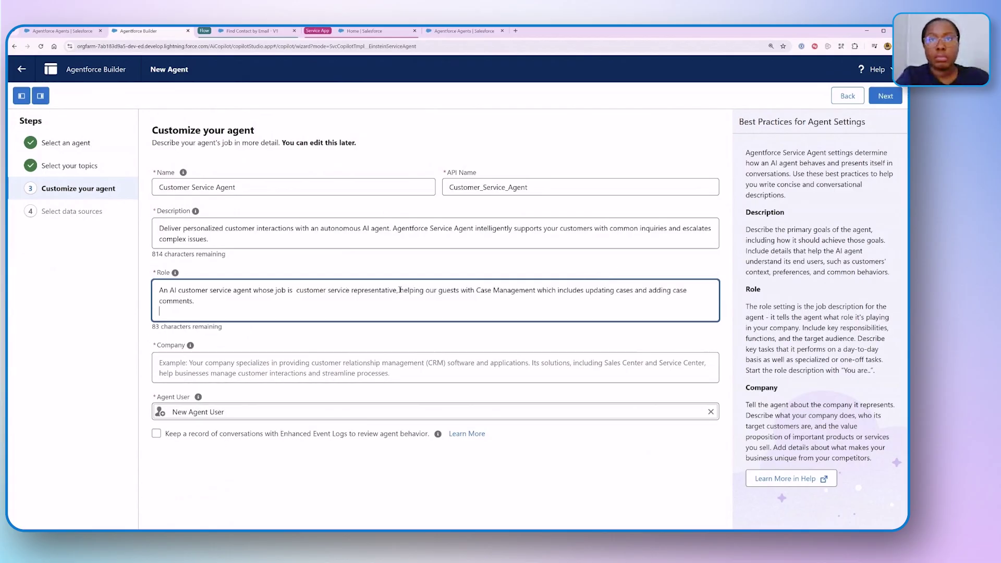
drag(400, 290, 295, 291)
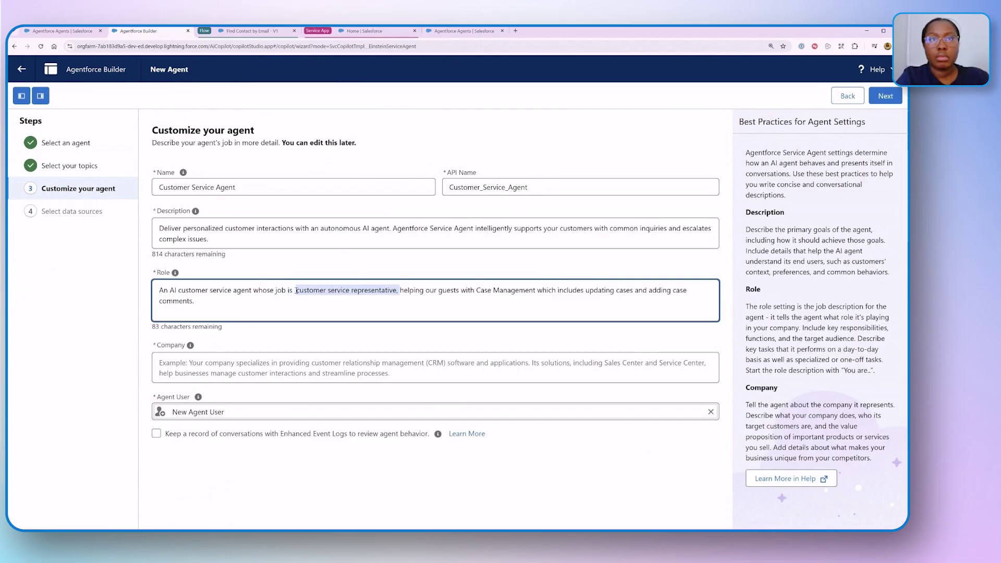
key(BackSpace)
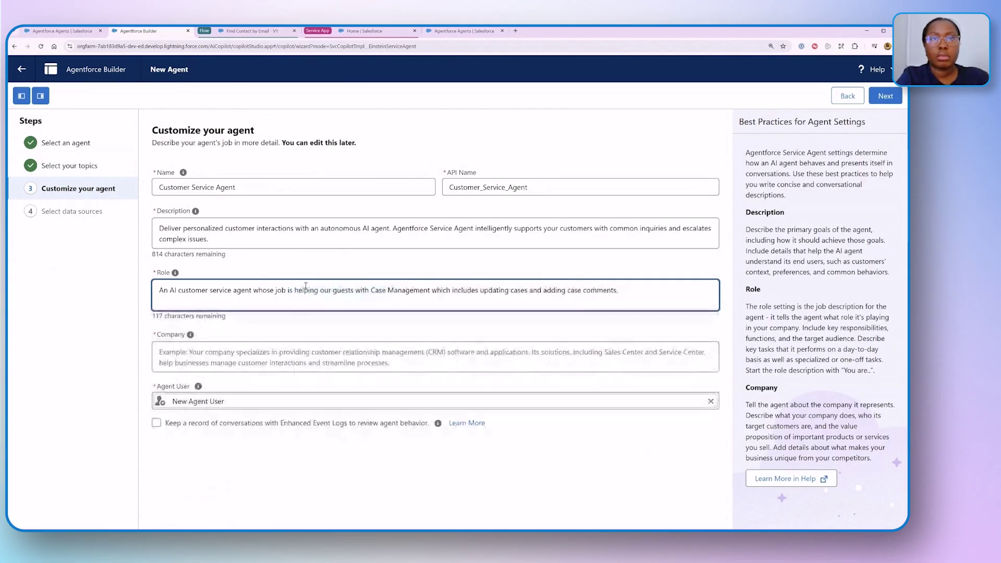
click(421, 290)
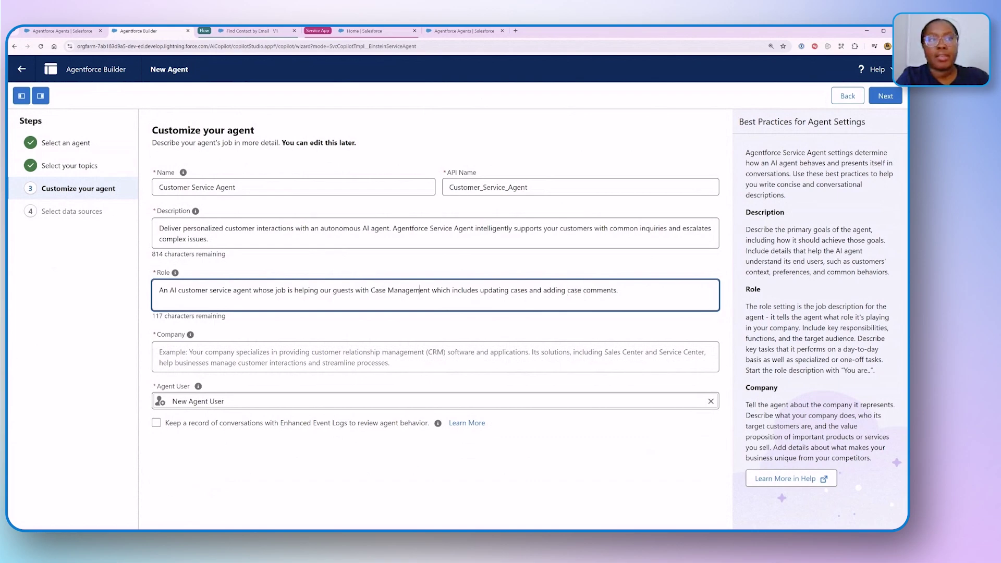
click(9, 355)
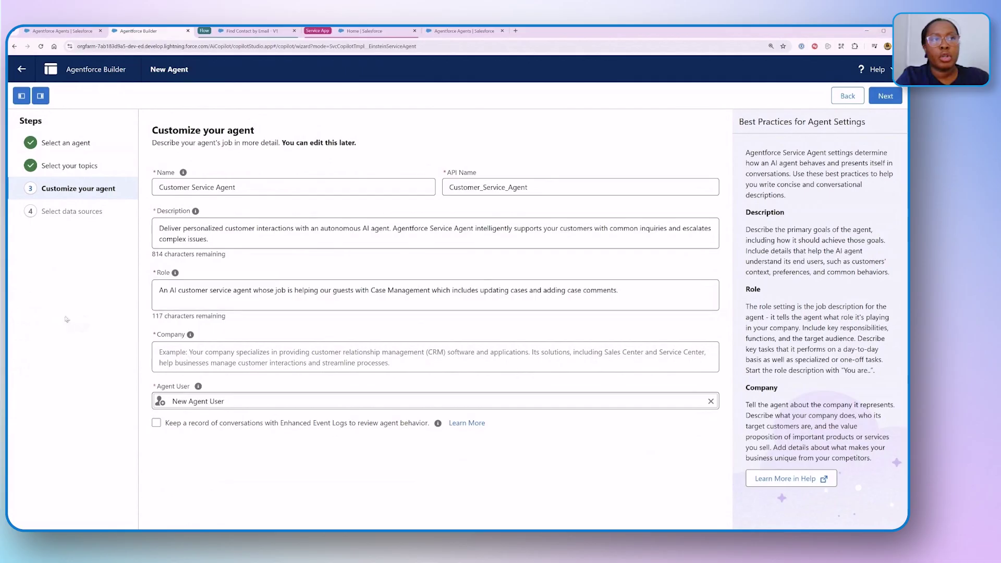
Step: Enter company "Coral Cloud Resorts provides customers with exceptional activities, unforgettable experiences, and reservation services, all backed by a commitment to top-notch customer service." and create the agent
click(307, 361)
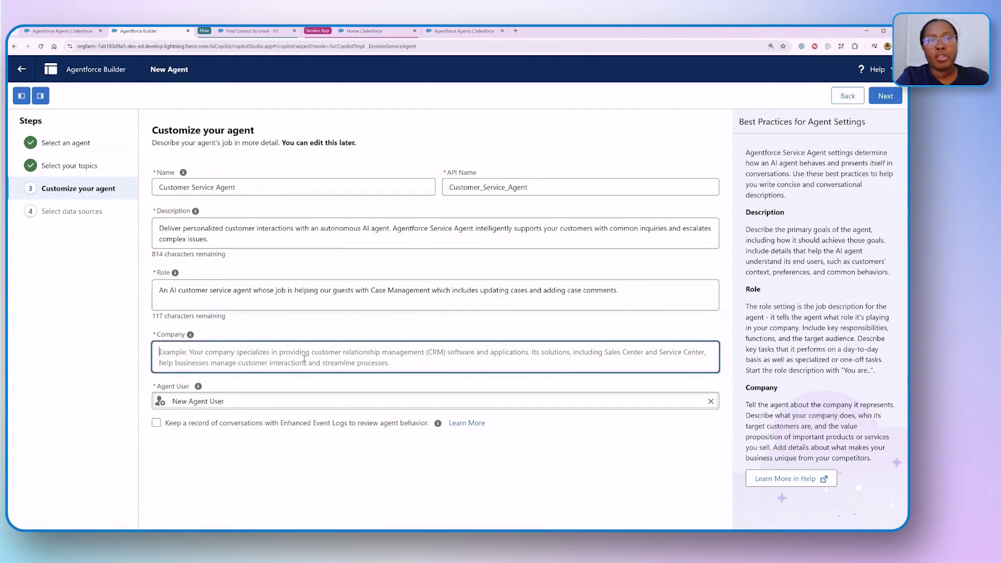
text(Coral Cloud Resorts provides customers with exceptional activities, unforgettable experiences, and reservation services, all backed by a commitment to top-notch customer service.)
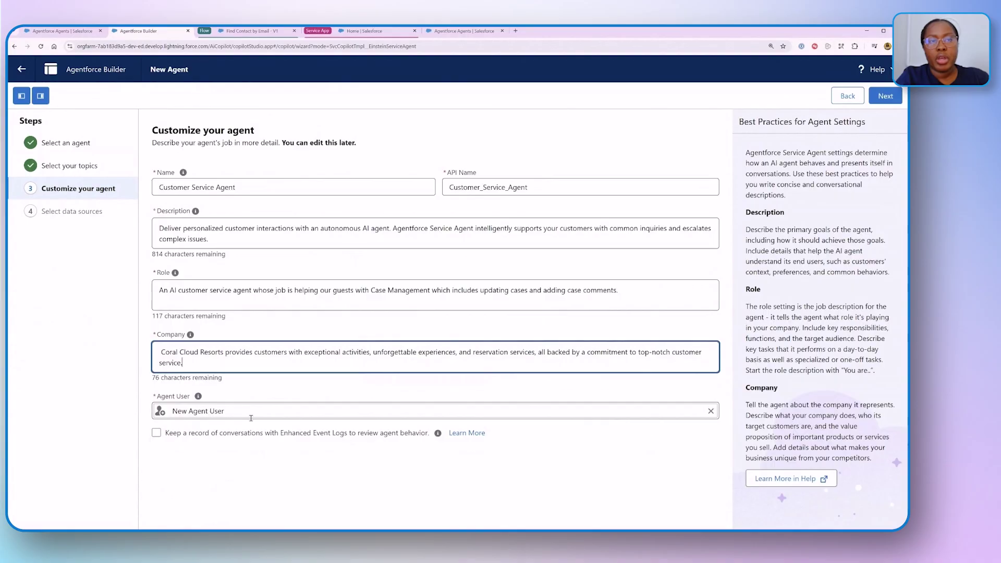
click(886, 96)
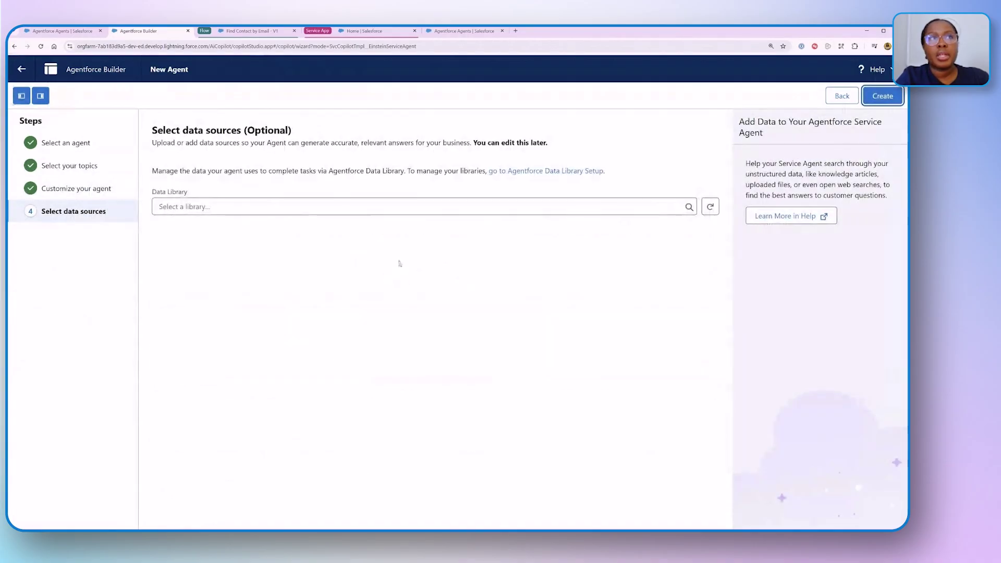
click(882, 96)
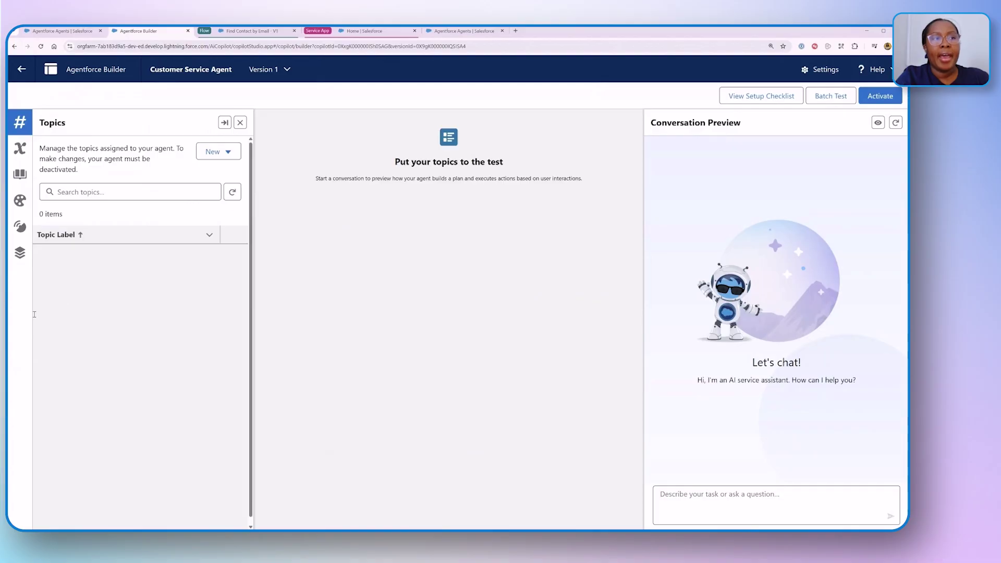
Step: Generate a new topic from the description "I would like it to do case management. Find the contact, update the case comments and look up cases."
click(230, 155)
click(234, 191)
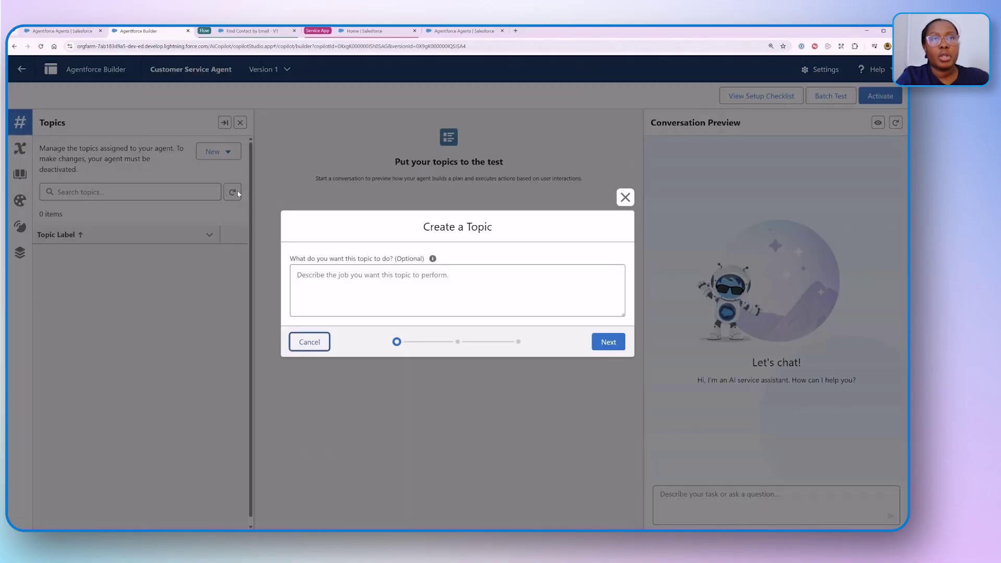
click(403, 289)
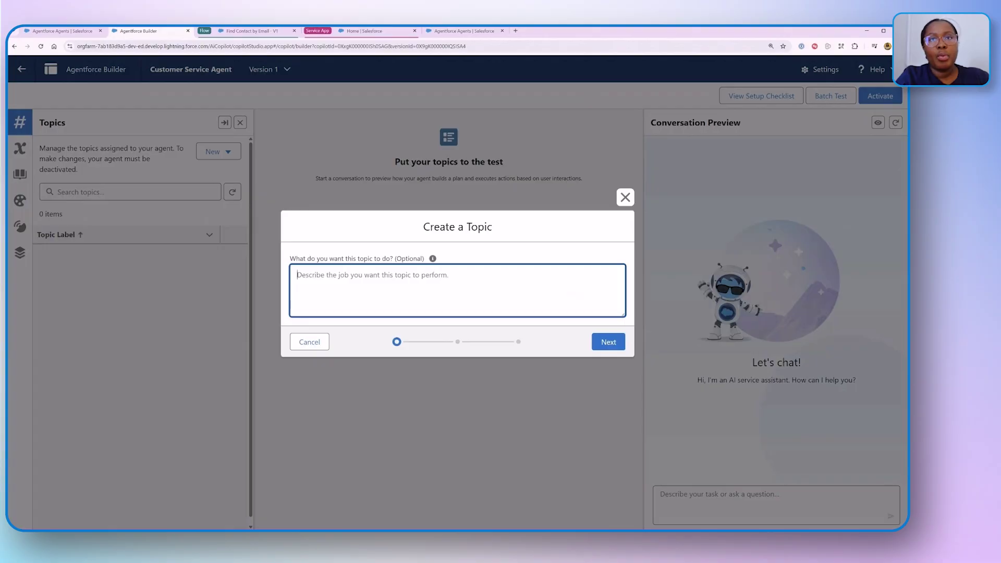
key(alt+Tab)
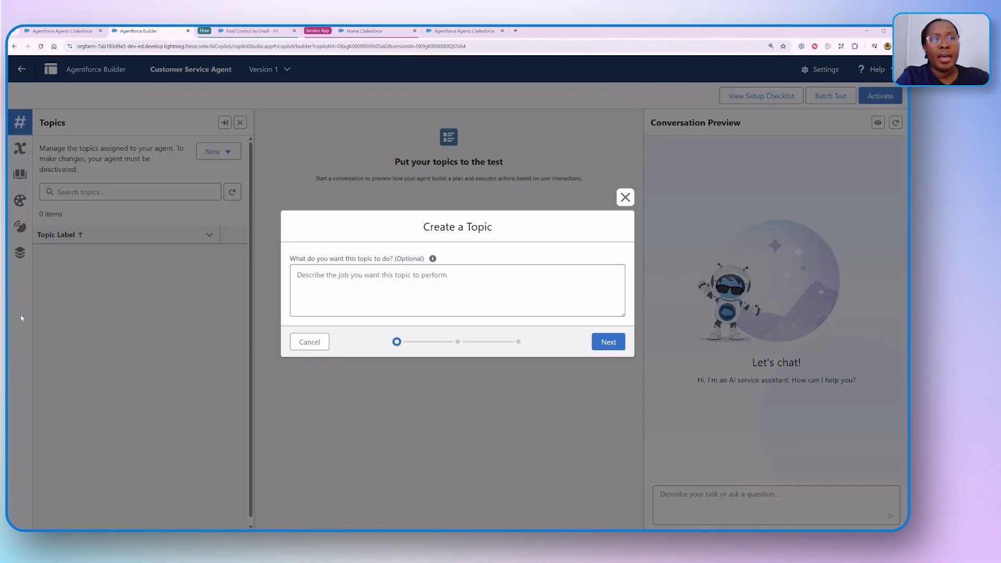
click(372, 278)
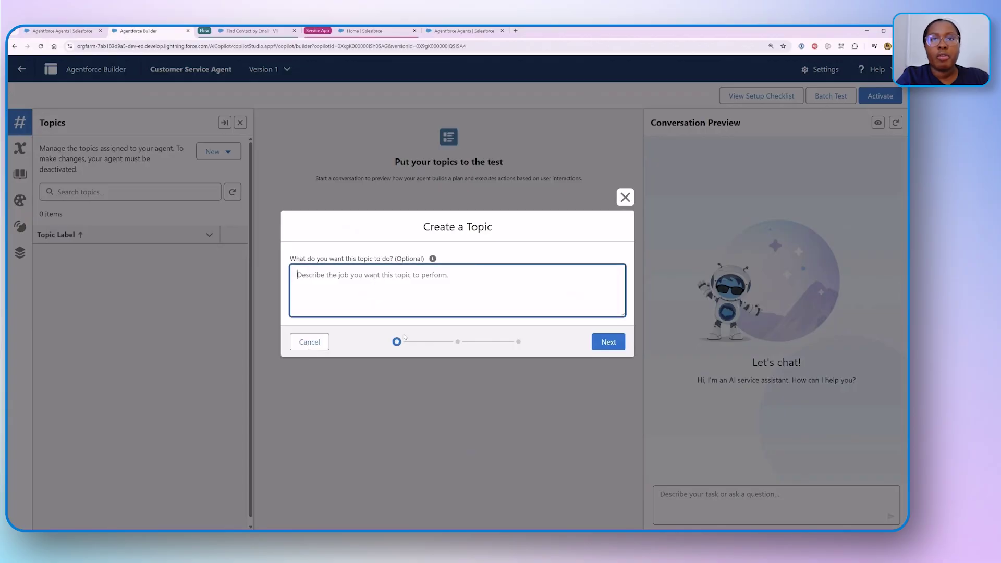
text(I would like it to do case management. Find the contact, update the case comments and look up cases.)
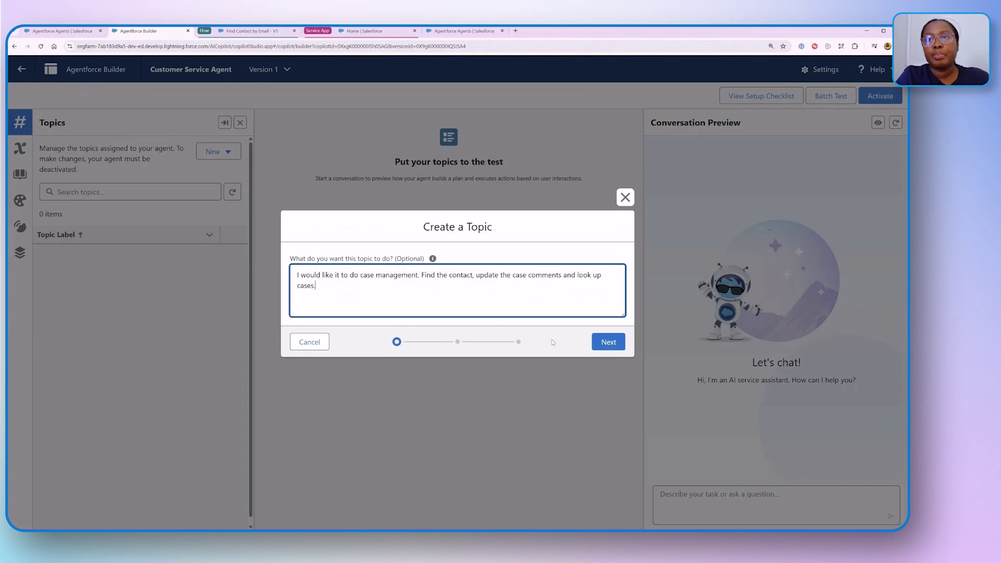
click(607, 342)
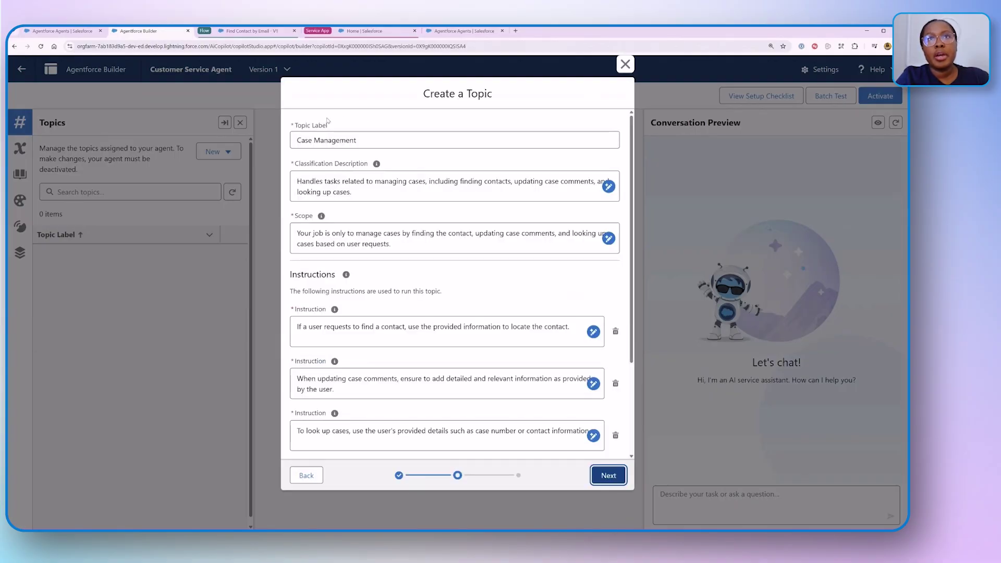
Step: Review the drafted Case Management topic's scope and instructions, and create the topic without assigning any actions
mouse_move(376, 165)
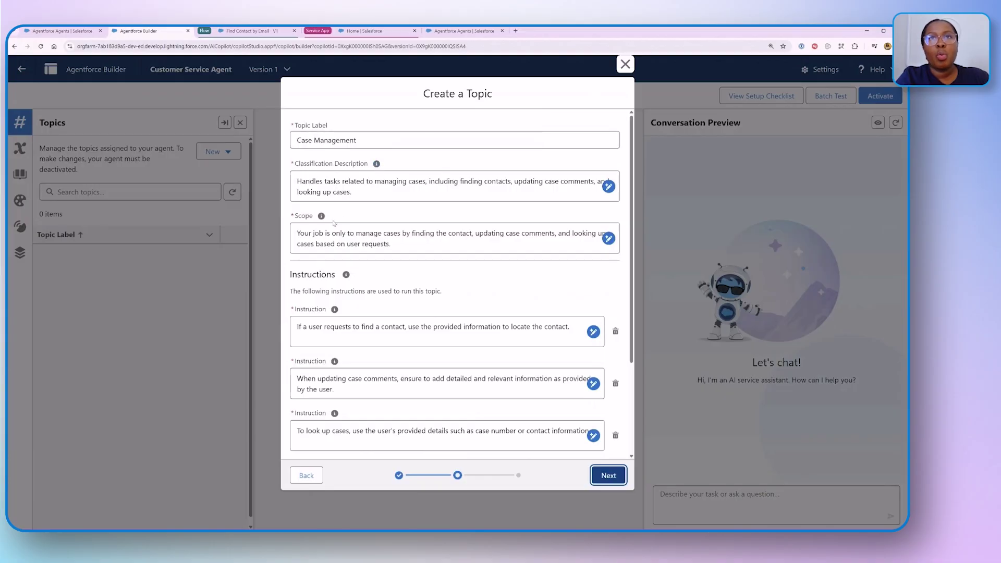
mouse_move(322, 218)
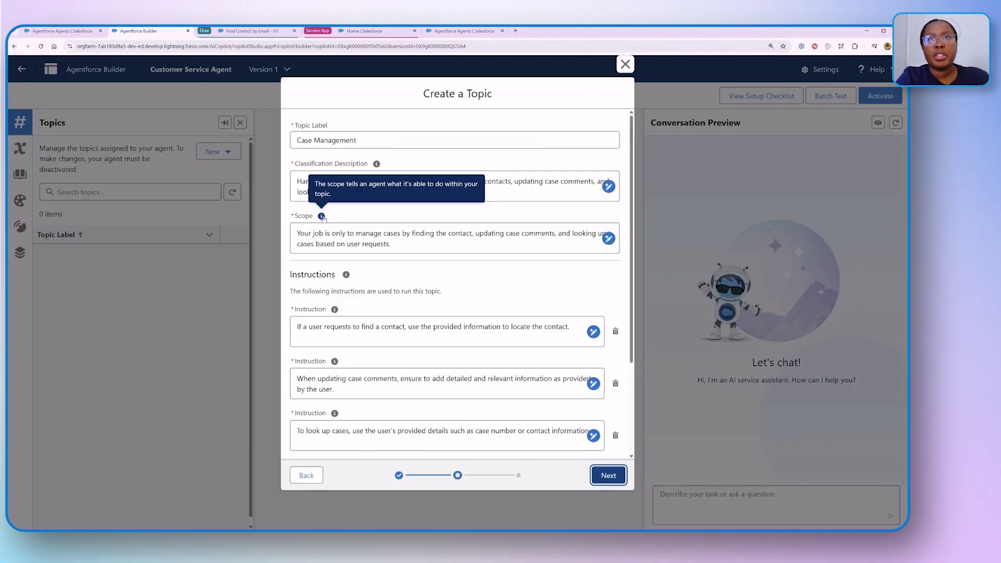
scroll(345, 303, down, 2)
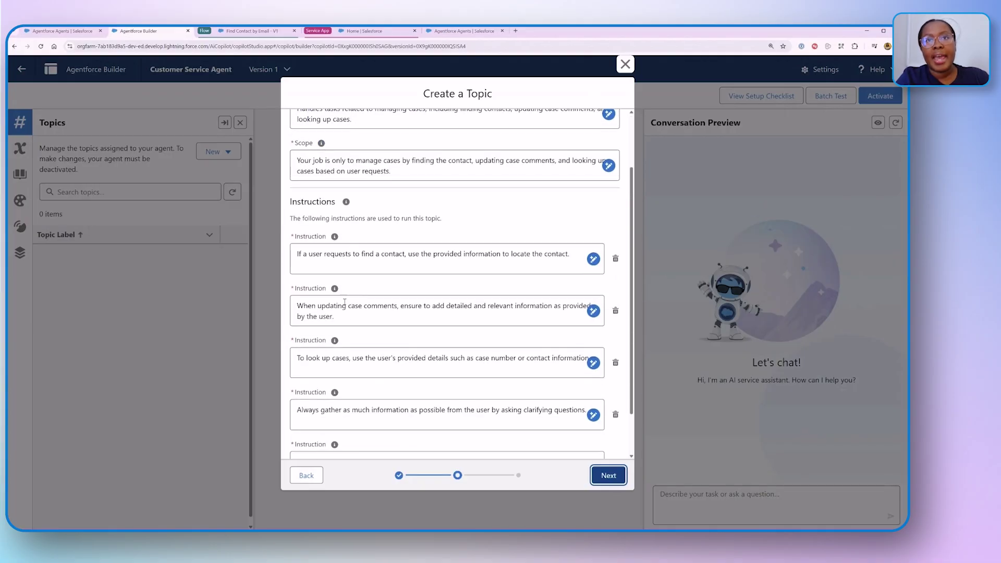
scroll(360, 339, down, 1)
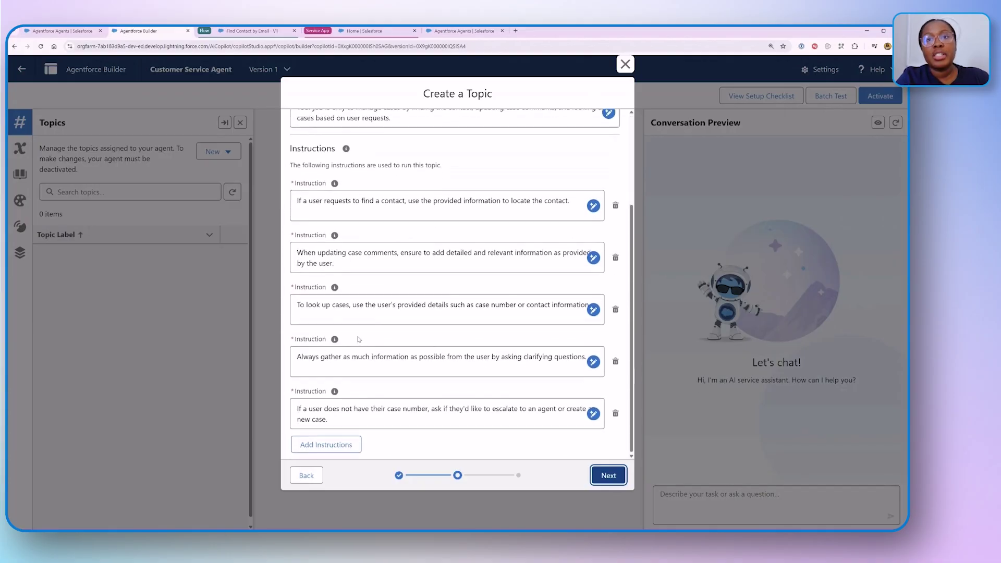
scroll(360, 340, up, 2)
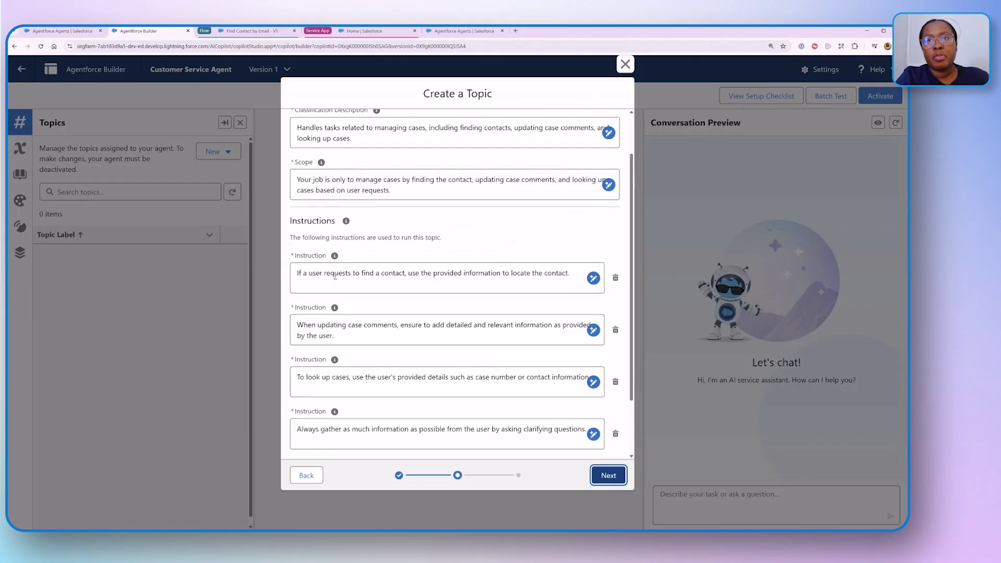
scroll(339, 280, down, 1)
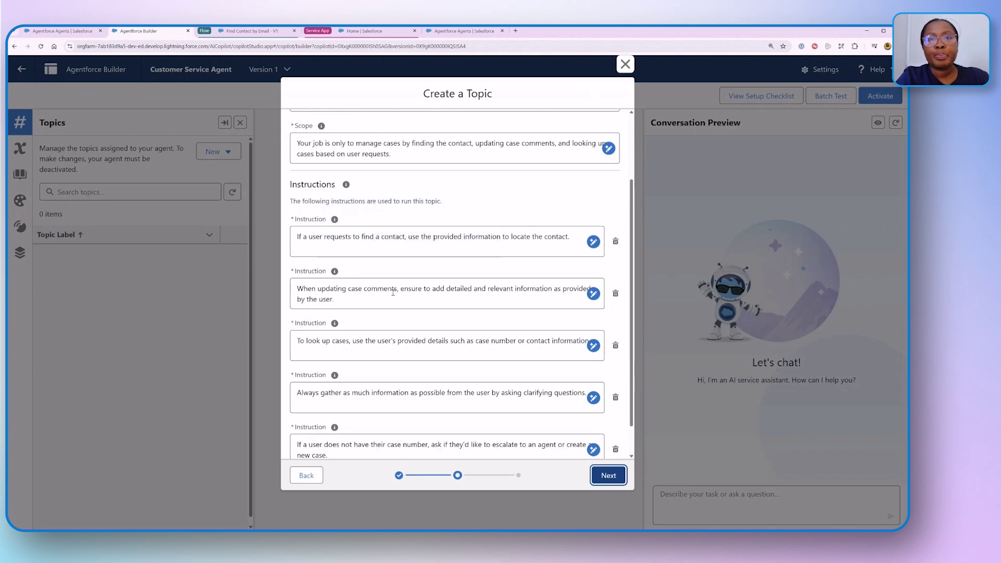
scroll(400, 307, down, 1)
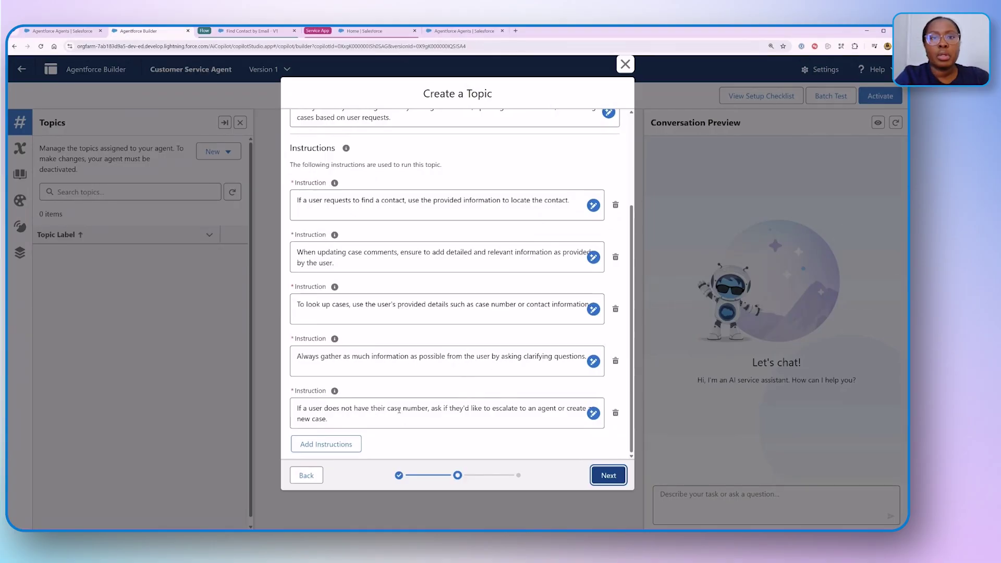
drag(520, 408, 543, 419)
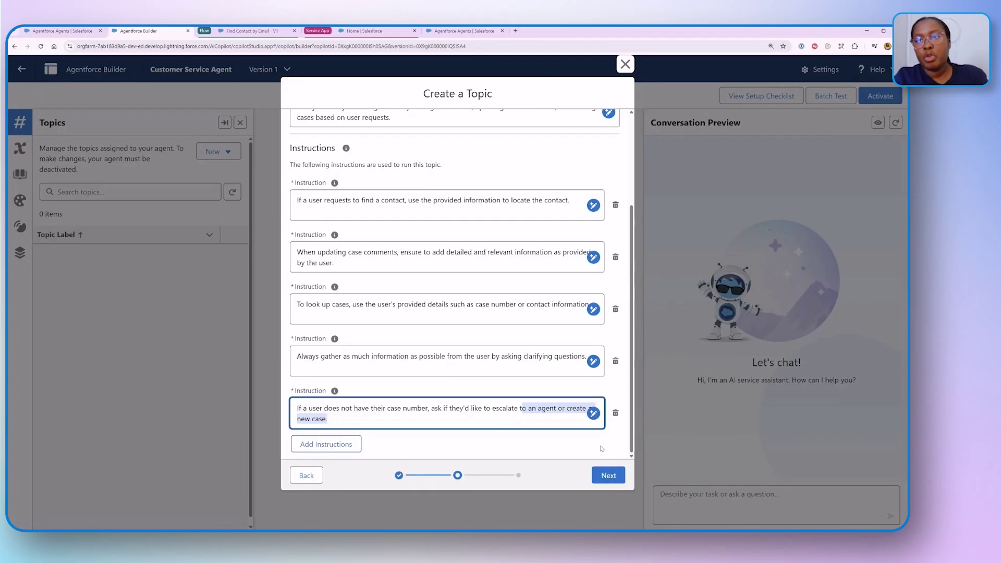
click(606, 476)
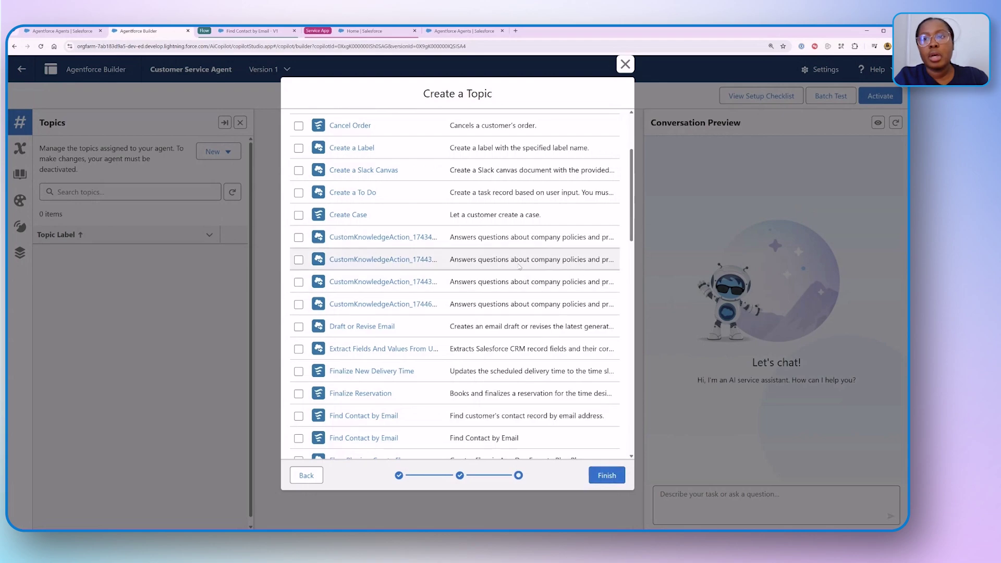
click(607, 477)
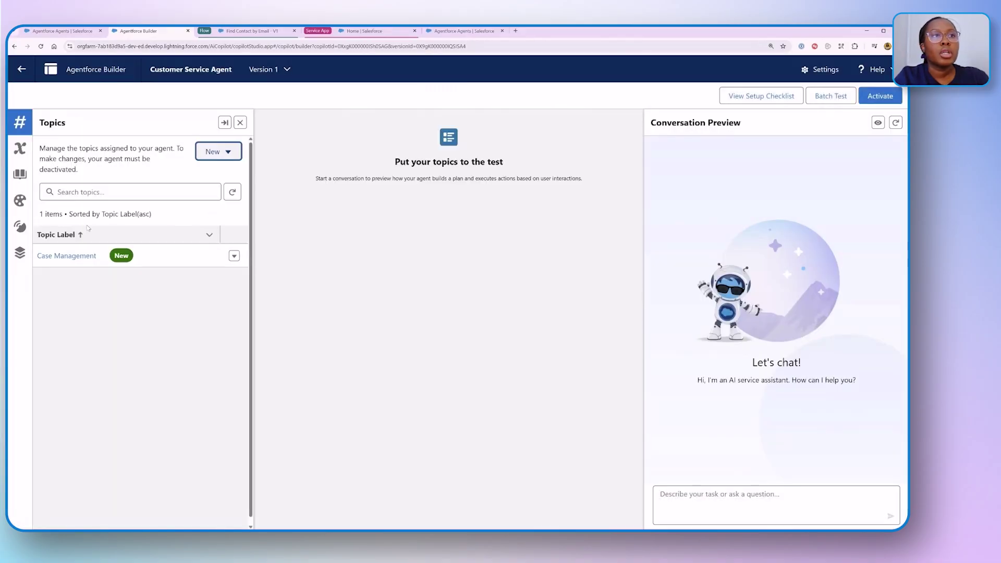
Step: Open the Case Management topic, look over its configuration and display the actions assigned to it
click(79, 257)
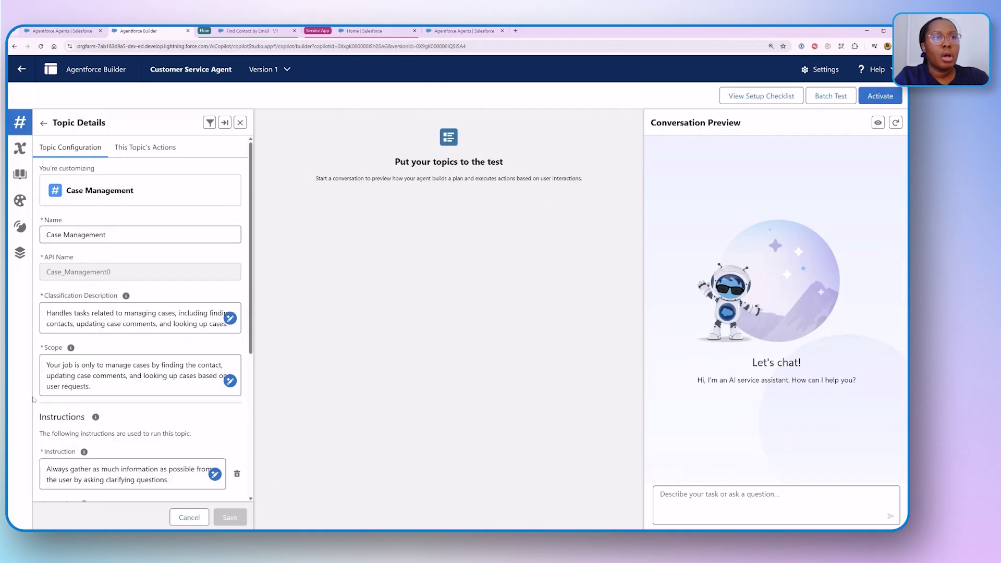
scroll(121, 410, down, 5)
scroll(112, 408, up, 4)
scroll(111, 409, up, 2)
click(145, 147)
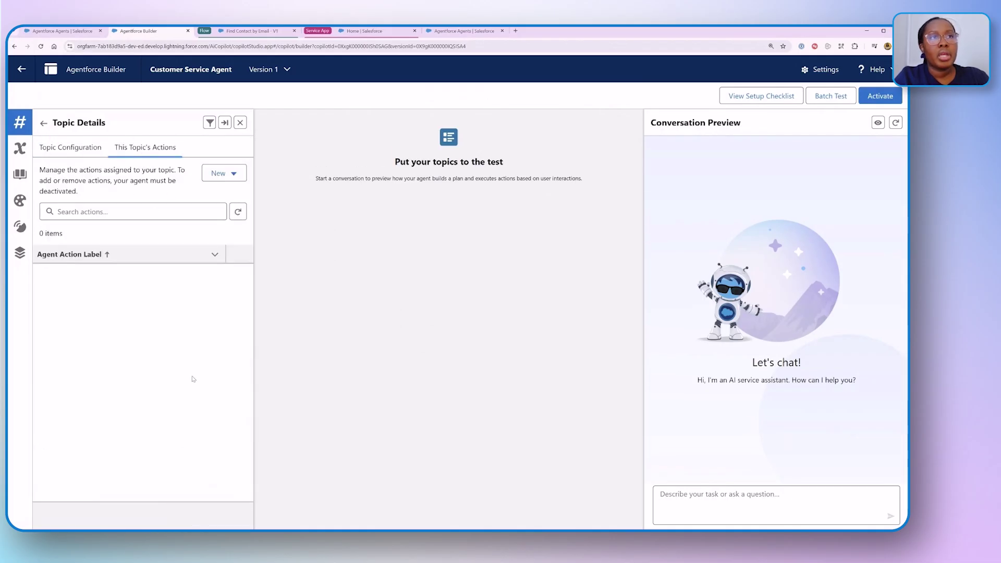
click(237, 176)
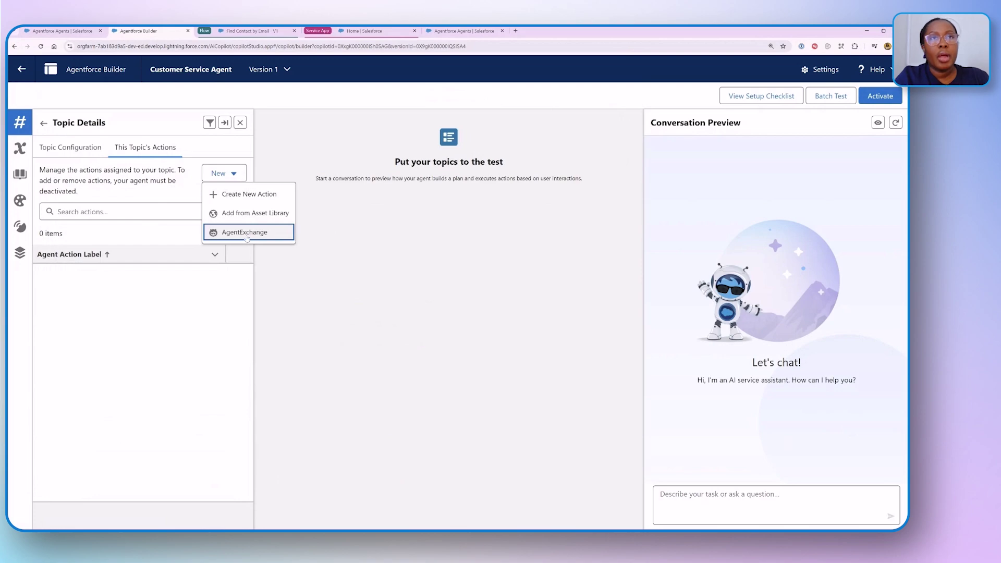
click(193, 276)
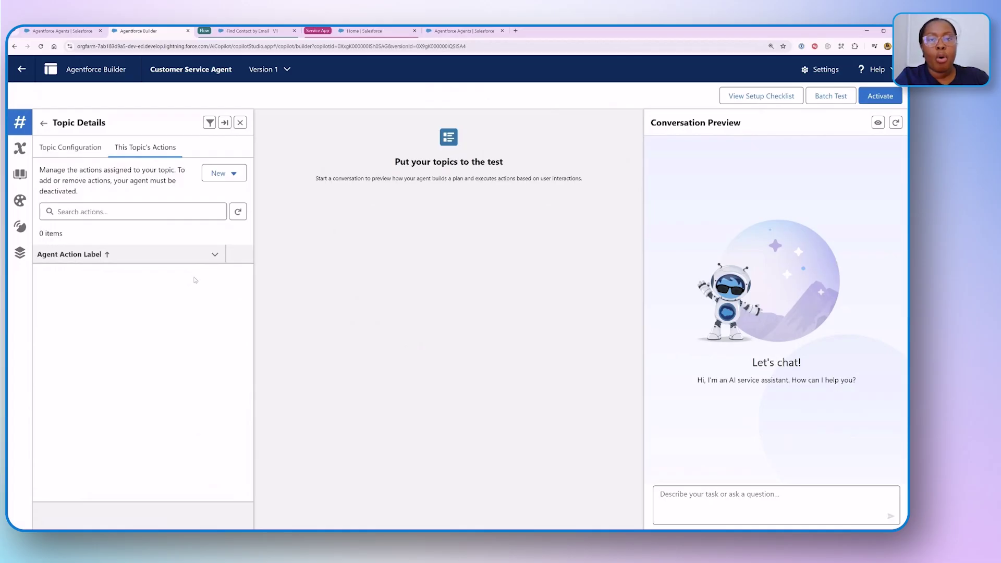
Step: Examine the Find Contact by Email flow's Get Records element and its Assign Contact Details assignment in Flow Builder
click(243, 31)
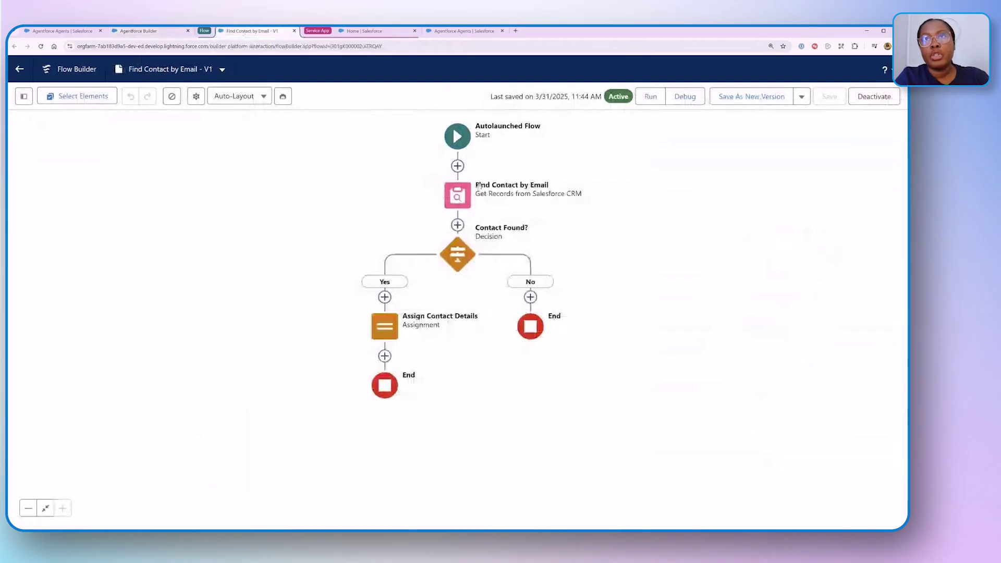
click(459, 197)
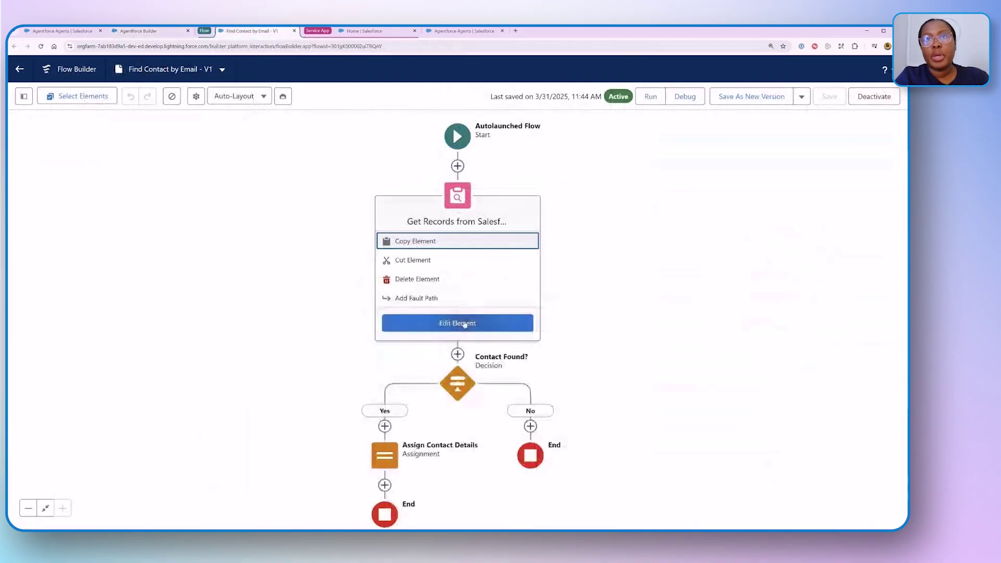
click(464, 323)
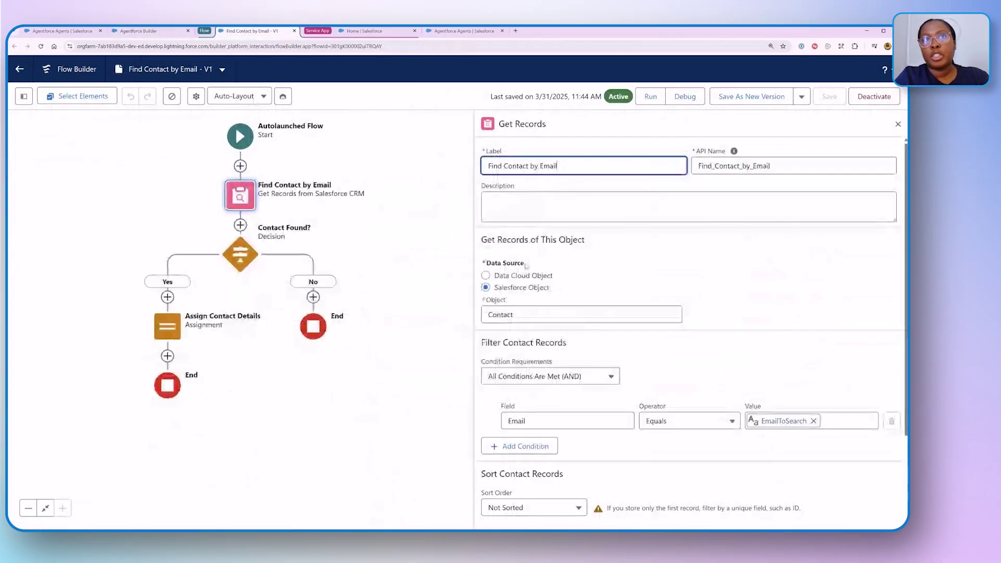
click(168, 326)
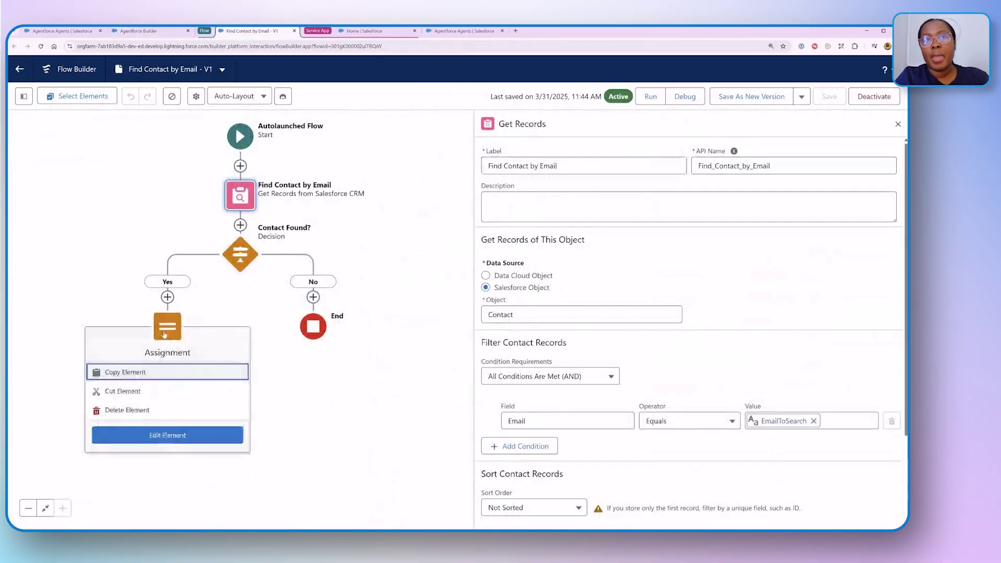
click(167, 435)
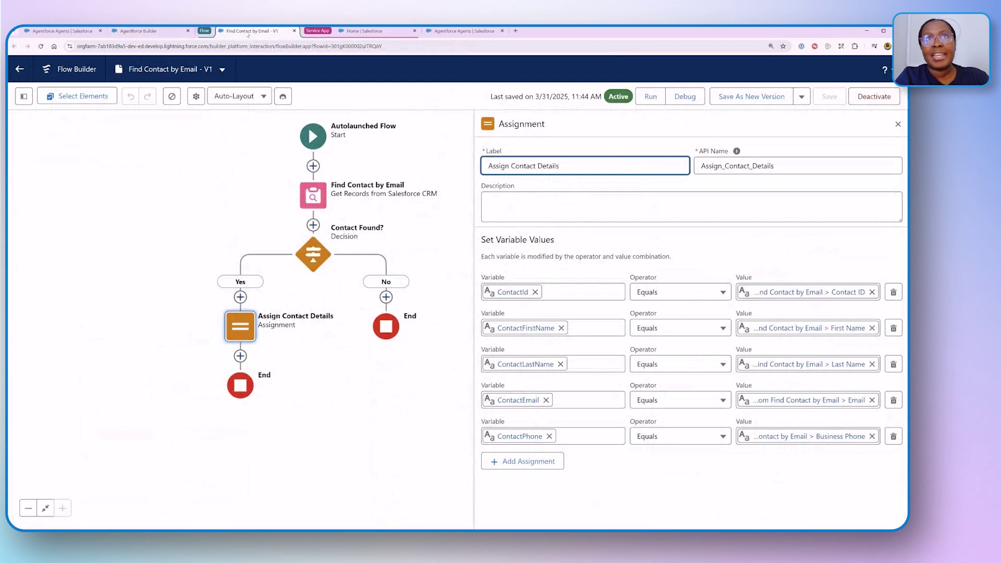
Step: Back in Agentforce Builder, start a new action for the topic with type Flow, referencing Find Contact by Email
click(161, 32)
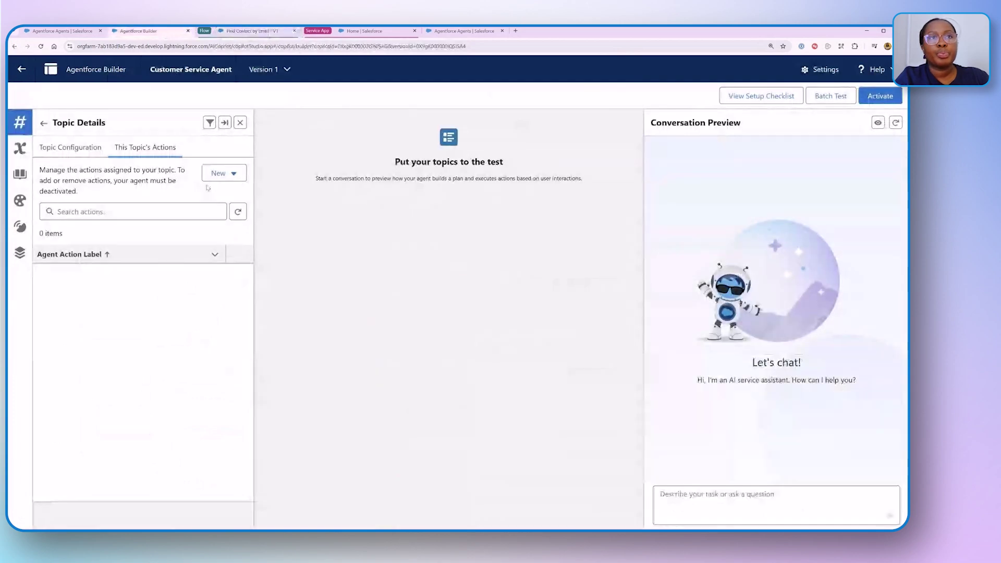
click(233, 173)
click(270, 195)
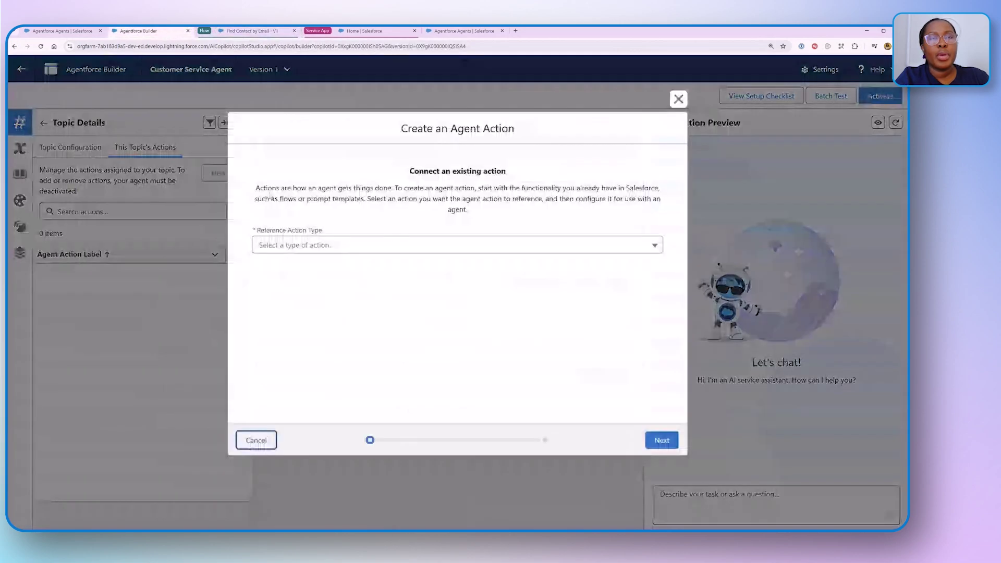
click(341, 246)
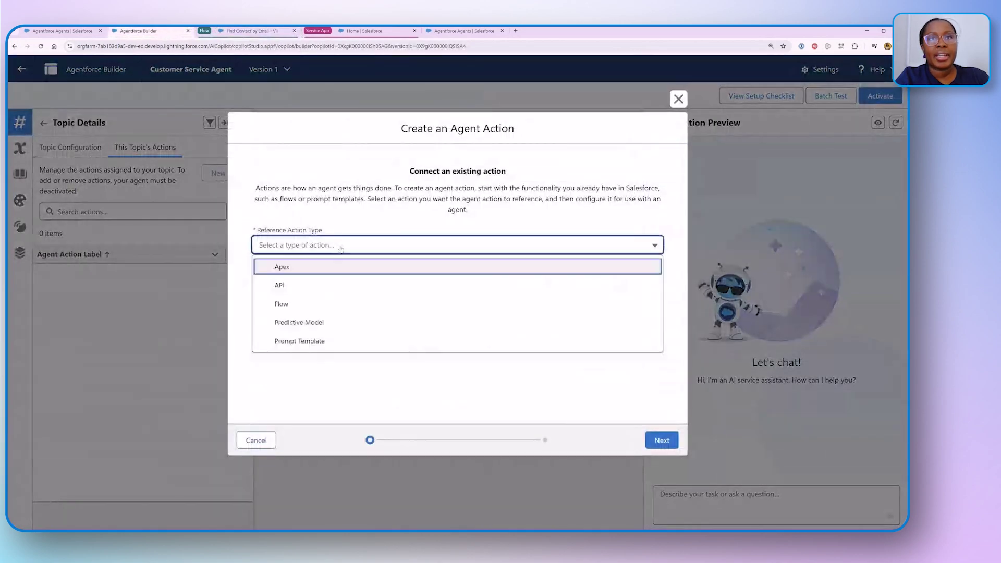
click(297, 305)
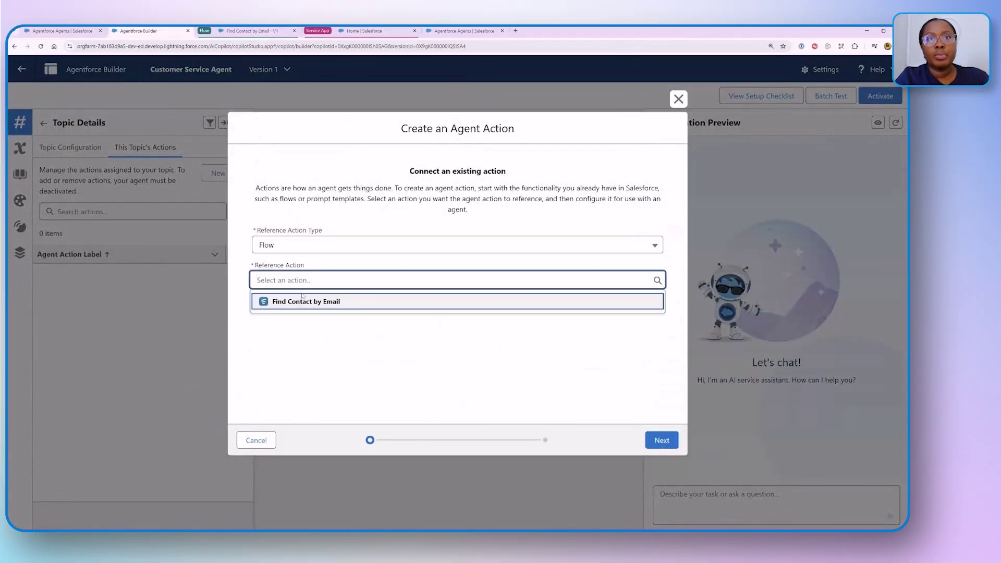
click(303, 298)
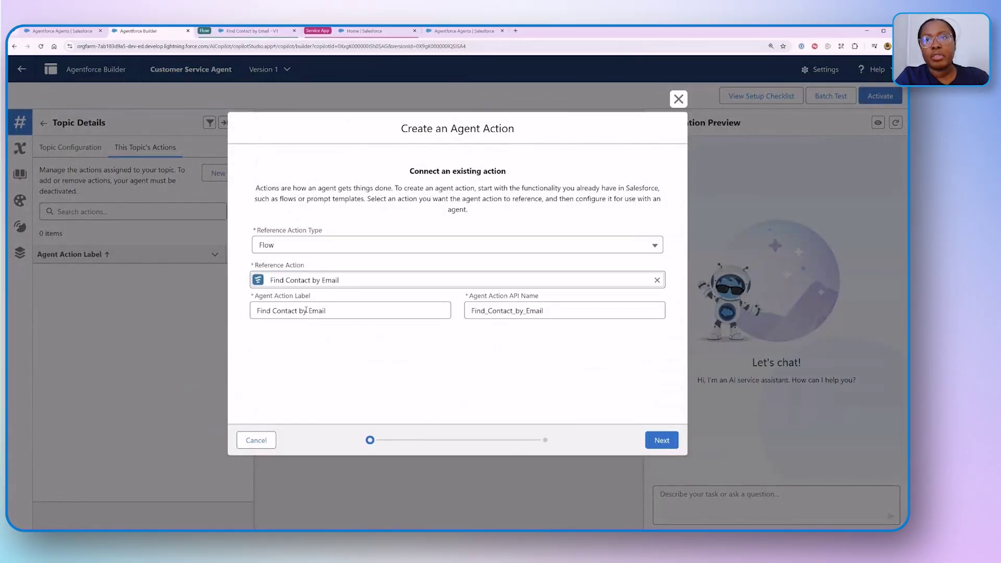
Step: Set the action's API name to Find_Contact_Email and its label to "Find Contact Email", and continue to its configuration
click(525, 310)
key(BackSpace)
key(BackSpace)
key(BackSpace)
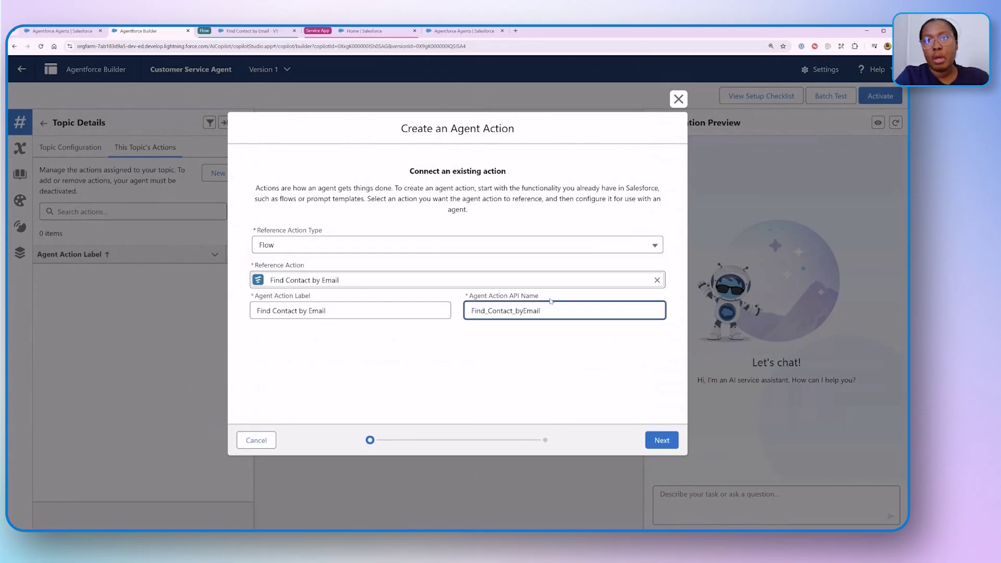
click(309, 310)
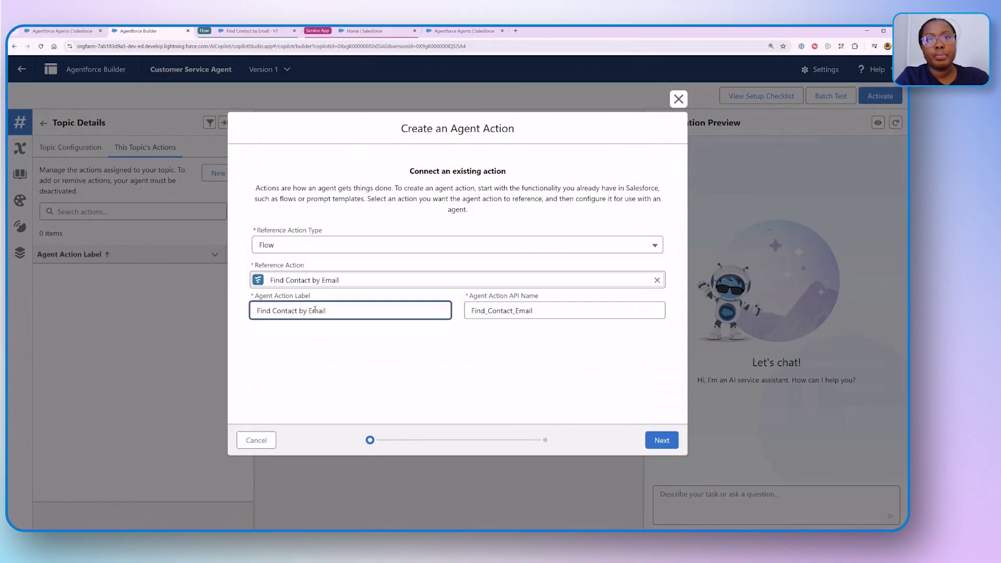
key(BackSpace)
key(BackSpace)
key(BackSpace)
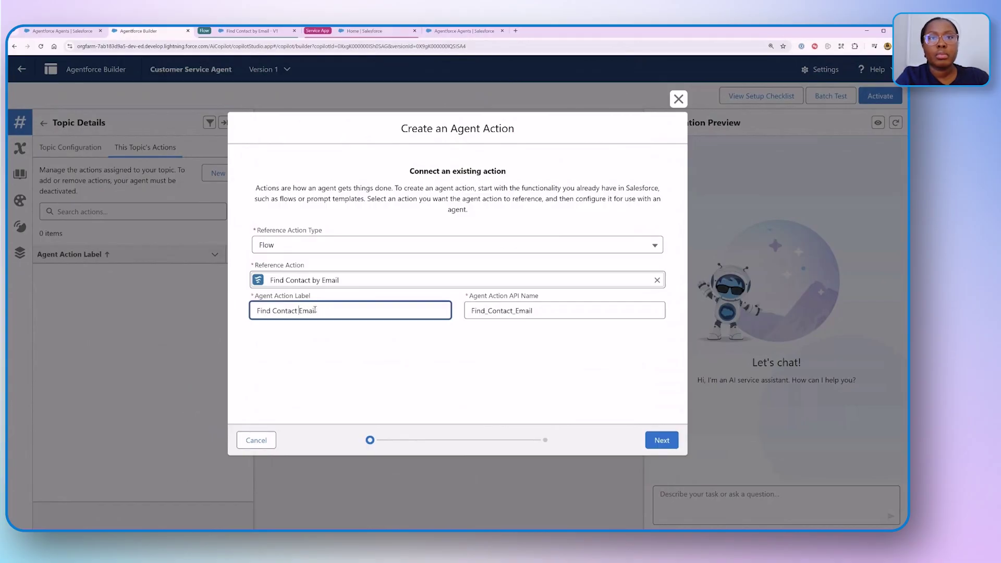
click(667, 440)
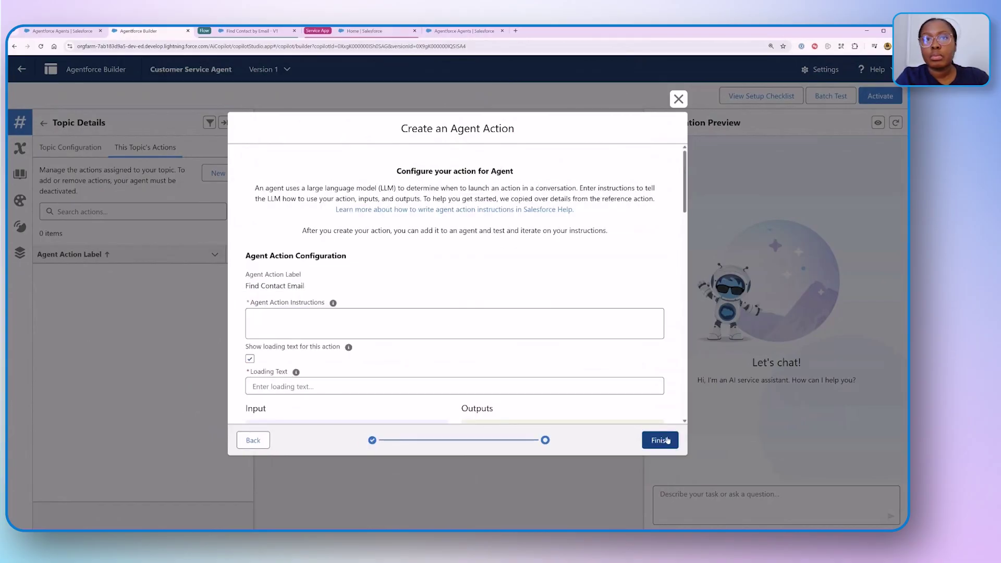
scroll(358, 297, down, 2)
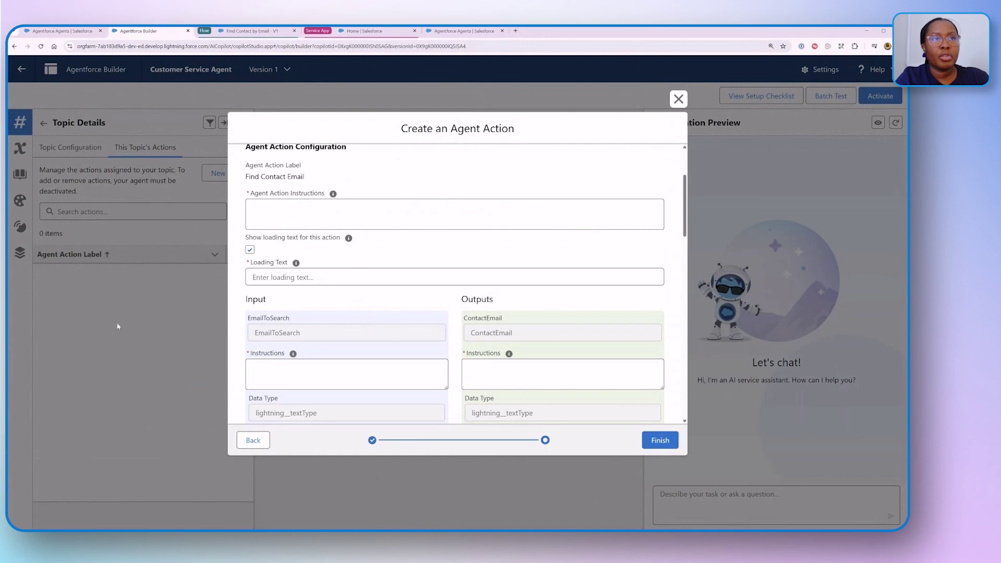
Step: Enter "Find Contact by Email" as the agent action instructions and turn off loading text for this action
click(332, 207)
text(Find Contact by Email)
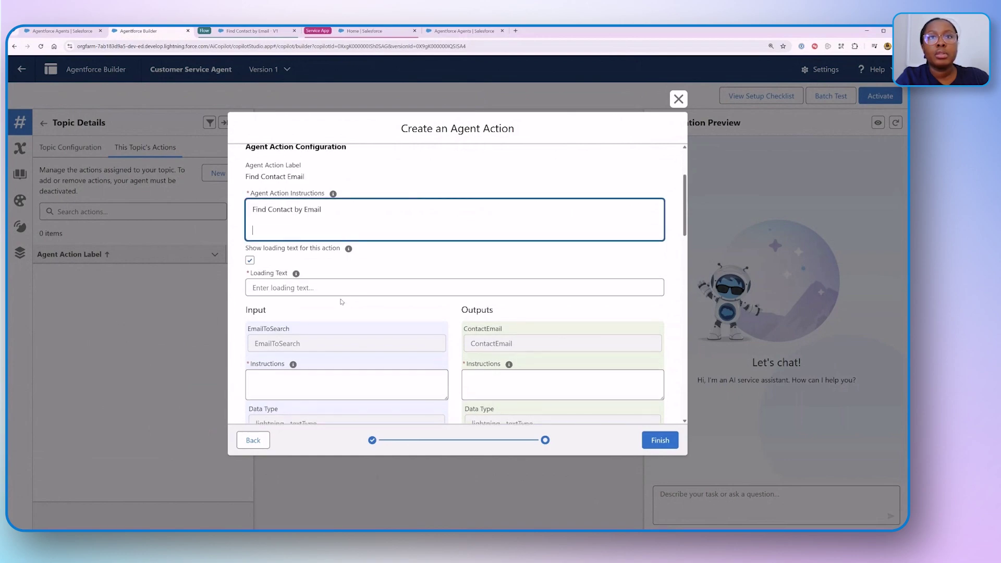
click(250, 261)
click(250, 260)
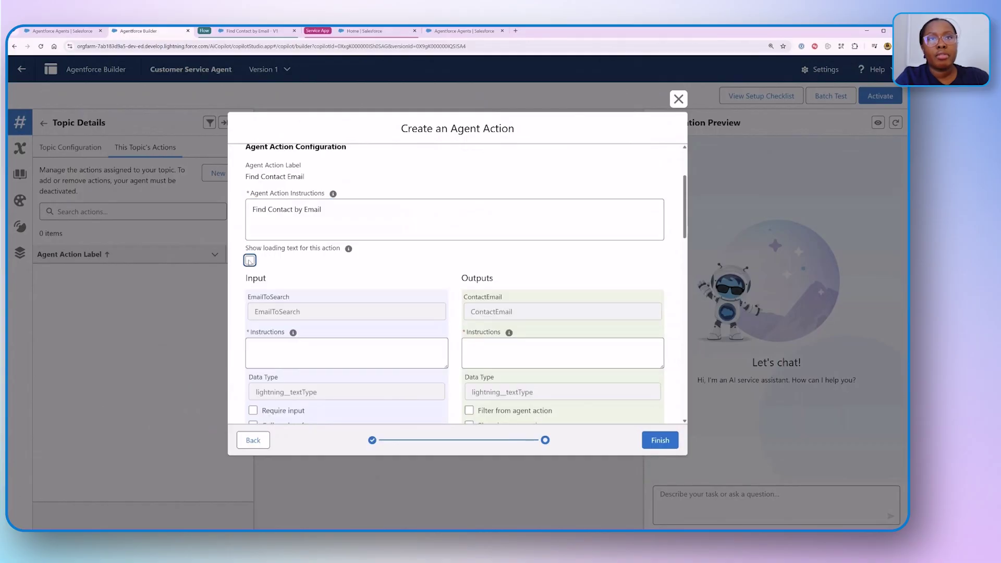
Step: Set the EmailToSearch input's instructions to "Get email address for Contact" and ContactEmail's to "Stores Contact Email", showing ContactEmail in conversation
scroll(358, 299, down, 3)
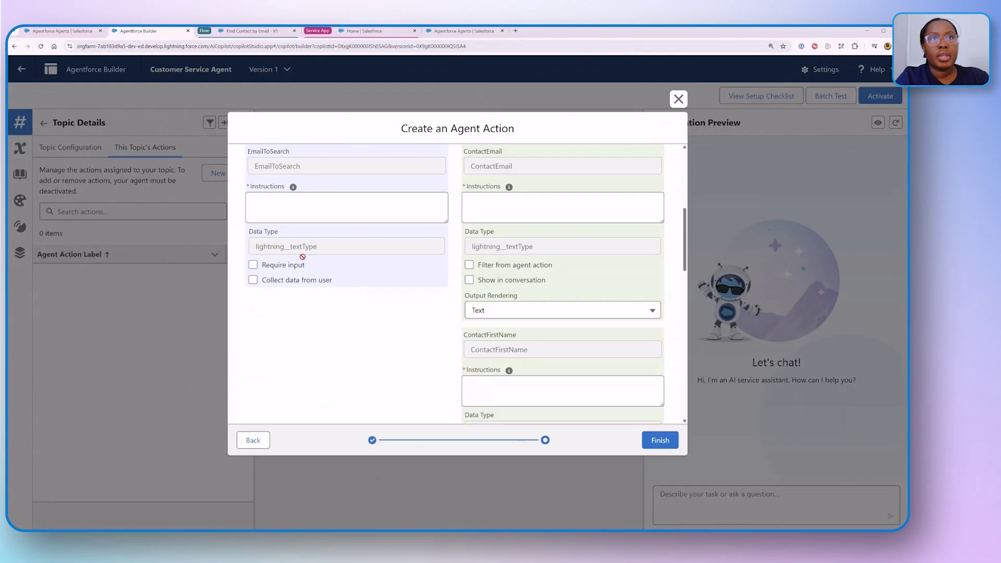
scroll(302, 257, up, 2)
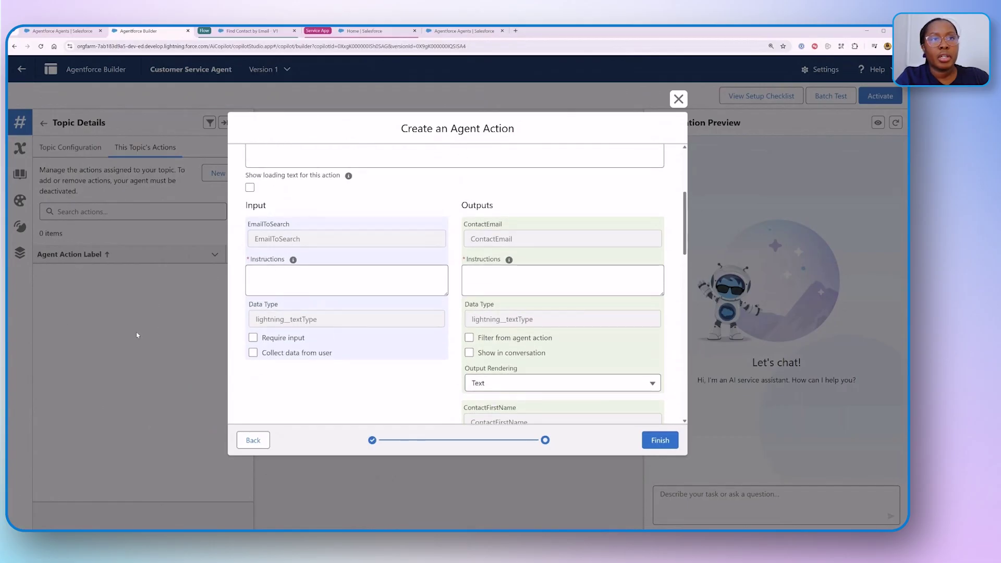
click(313, 280)
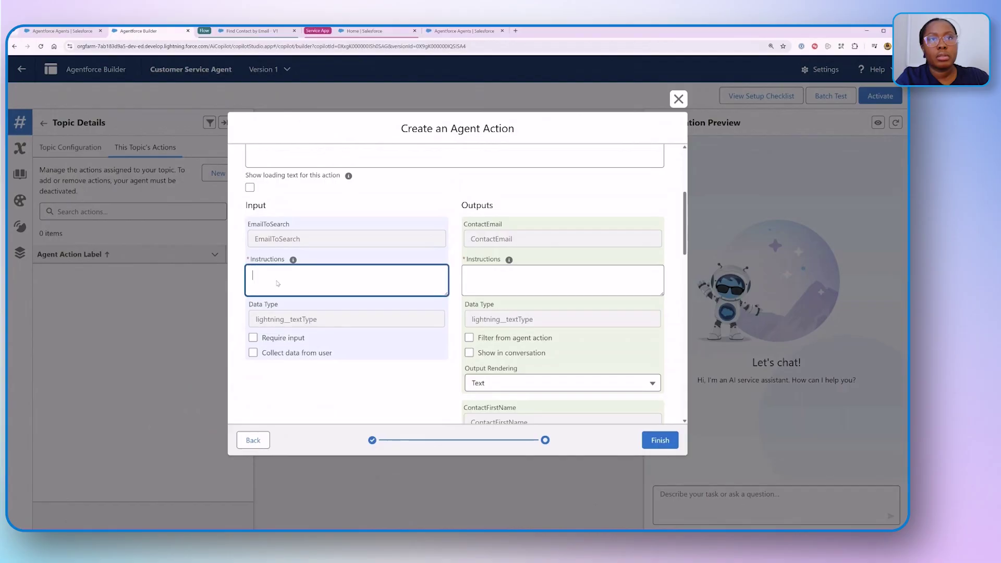
text(Get email address for Contact)
click(554, 275)
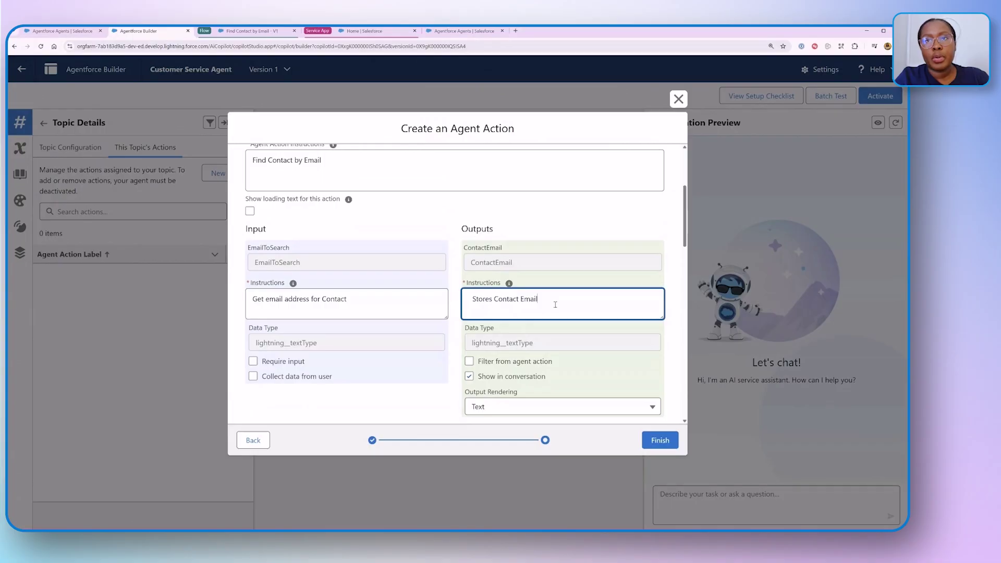
Step: Set the ContactFirstName output's instructions to "Stores Contact First Name" and show it in conversation
scroll(554, 305, down, 2)
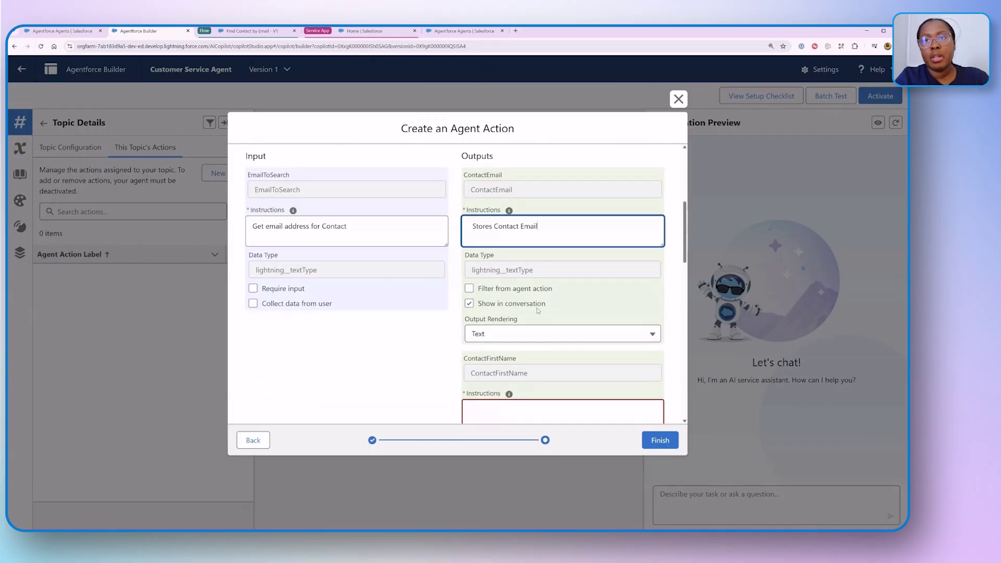
click(513, 413)
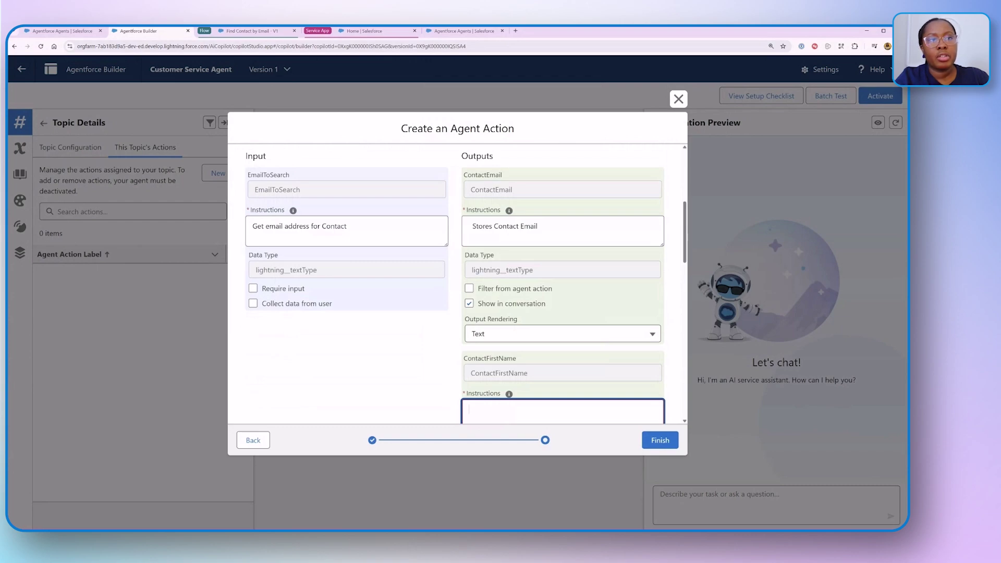
text(Stores Contact First Name)
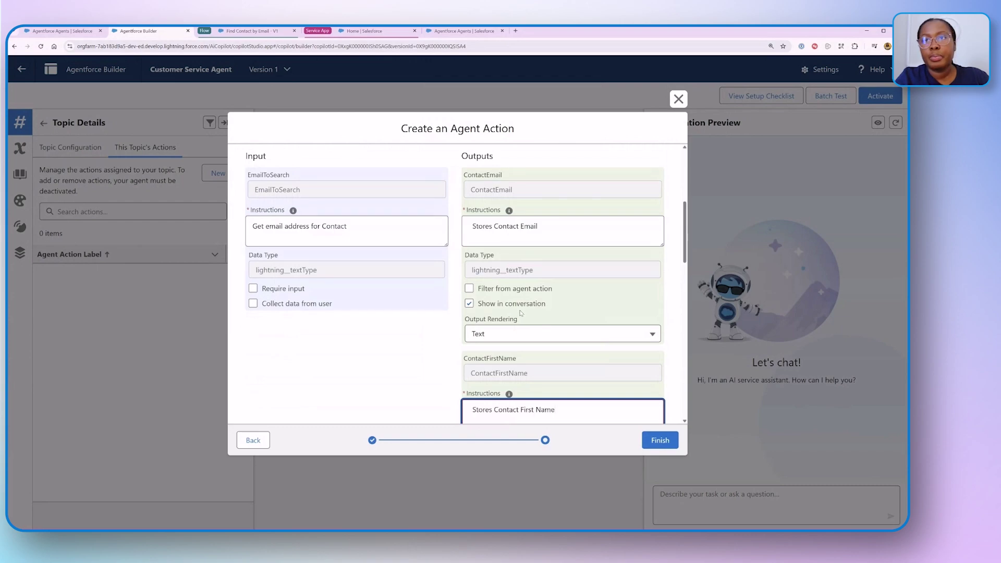
scroll(462, 334, down, 3)
scroll(469, 316, down, 2)
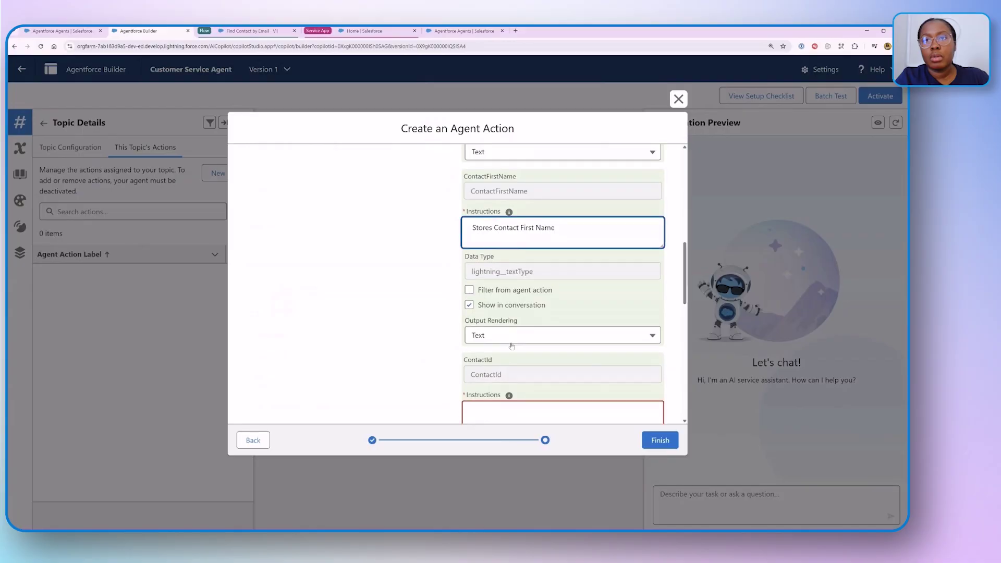
Step: Set the ContactId output's instructions to "Stores Contact ID"
click(511, 334)
click(24, 290)
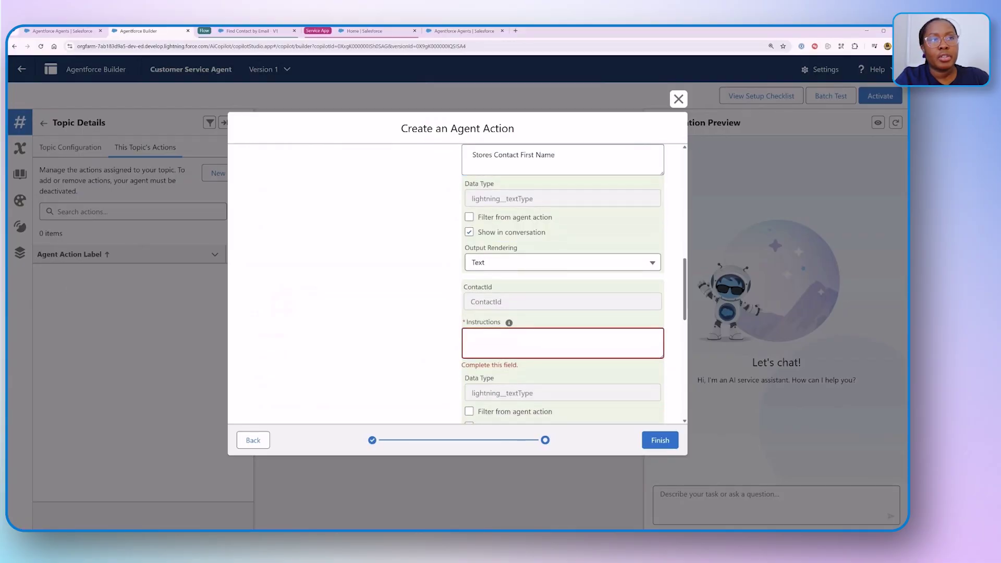
click(511, 345)
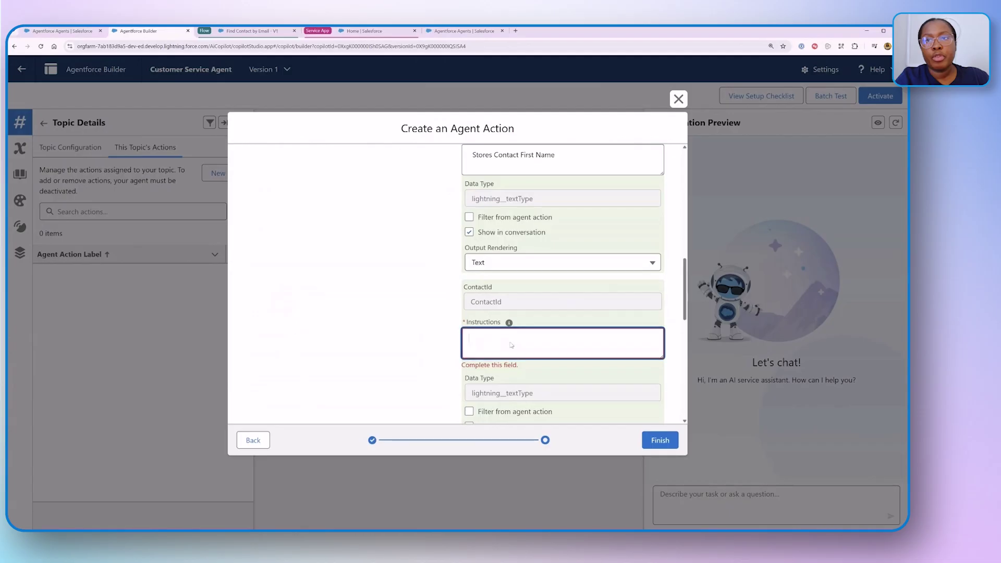
text(Stores Contact ID)
Step: Set the ContactLastName output's instructions to "Stores Contact Last Name" and show it in conversation
scroll(488, 336, down, 3)
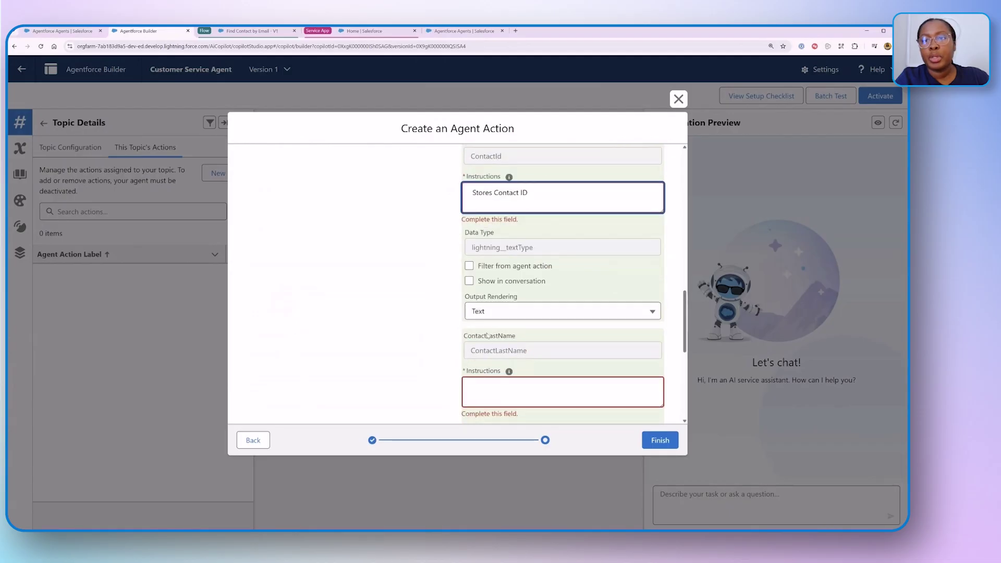
click(513, 382)
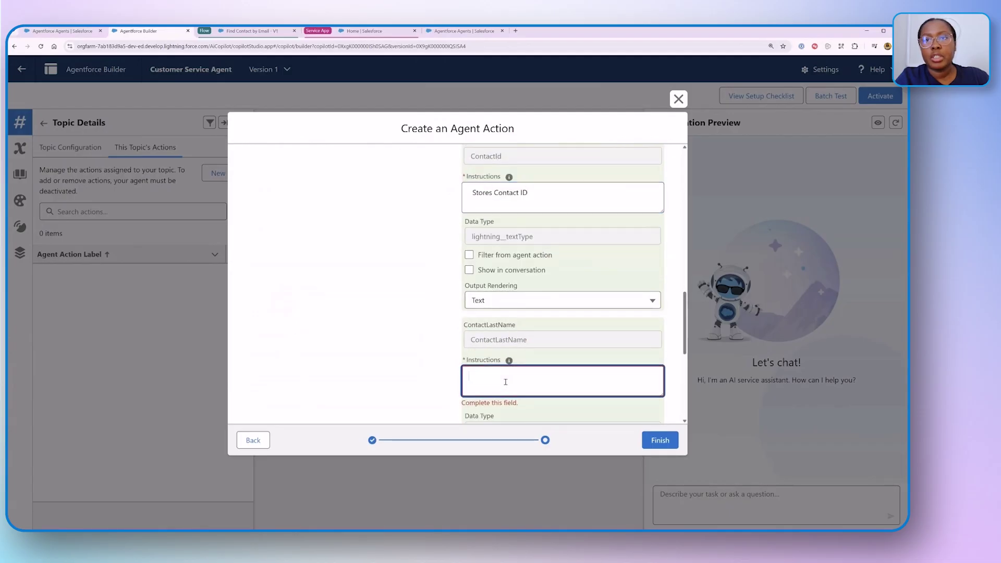
click(22, 324)
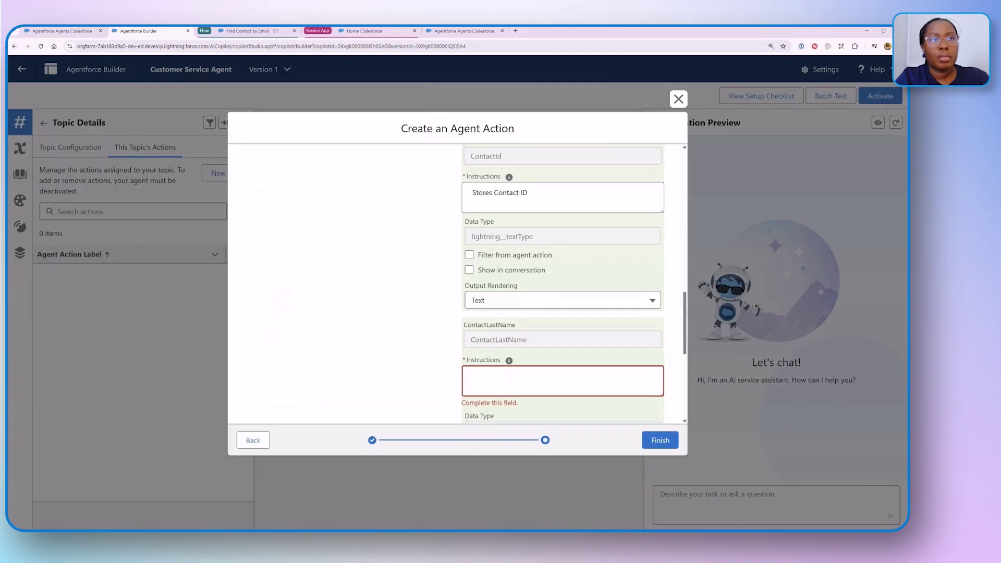
click(506, 377)
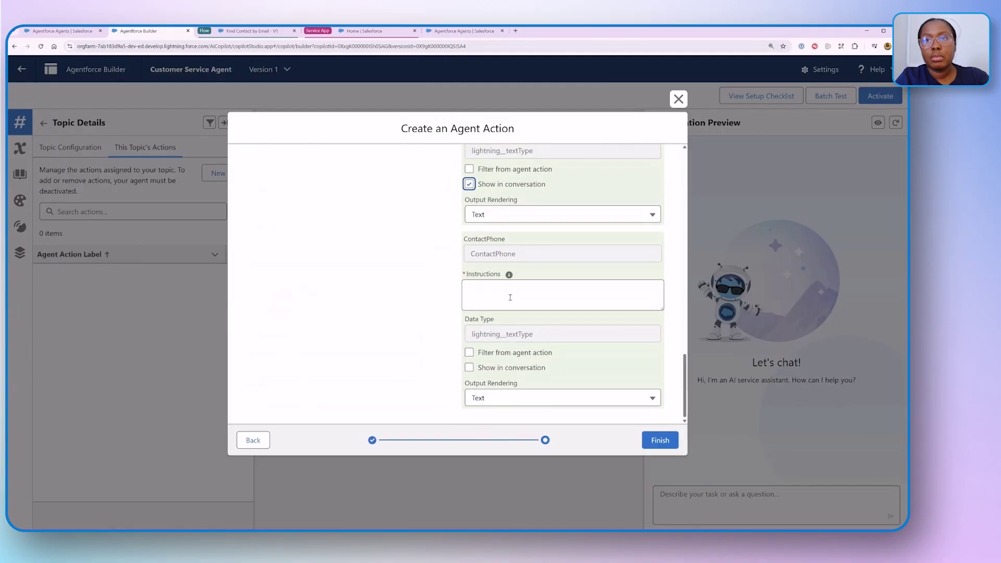
Step: Set the ContactPhone output's instructions to "Stores Contact Phone" and show it in conversation
click(509, 293)
click(38, 338)
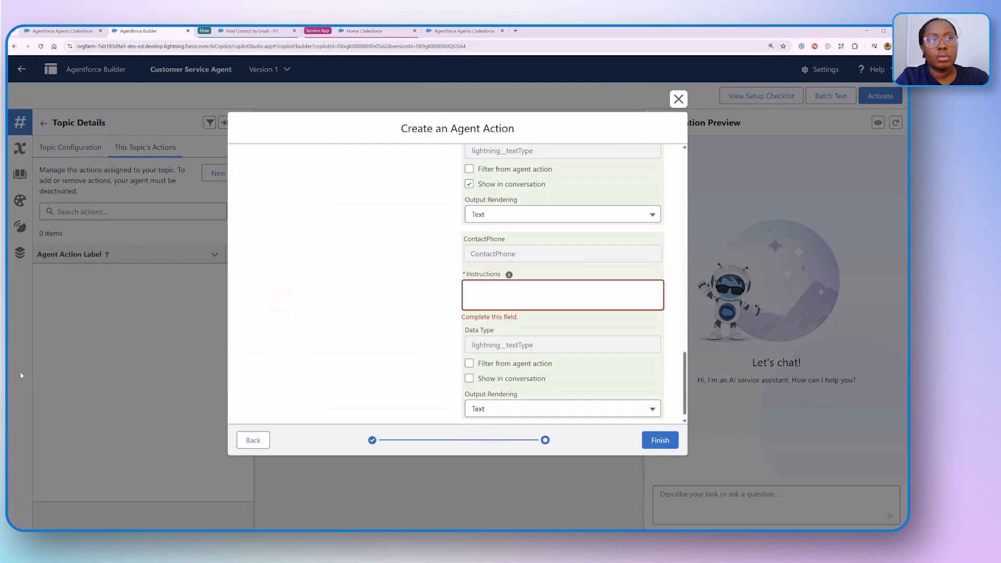
click(513, 295)
text(Stores Contact Phone)
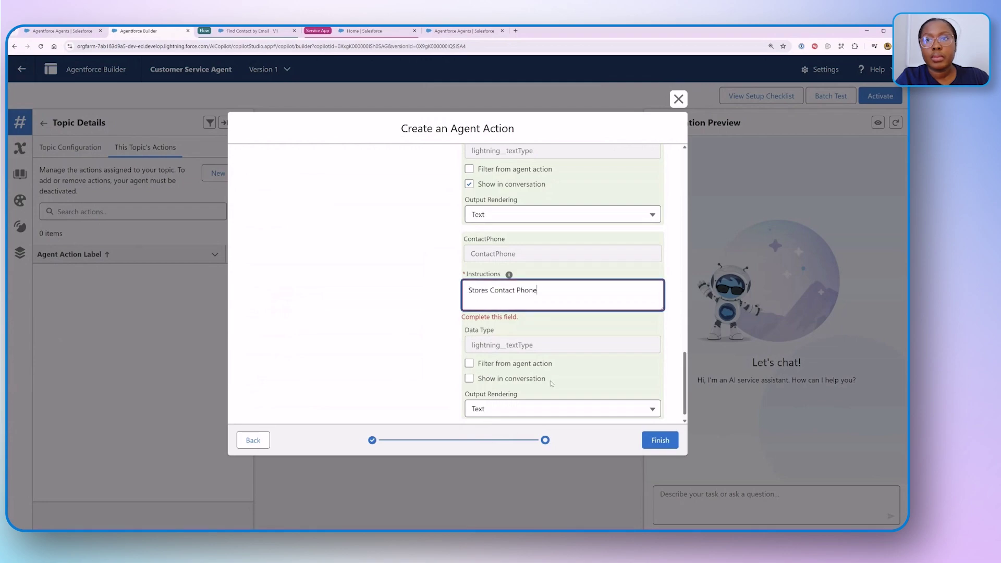
click(526, 383)
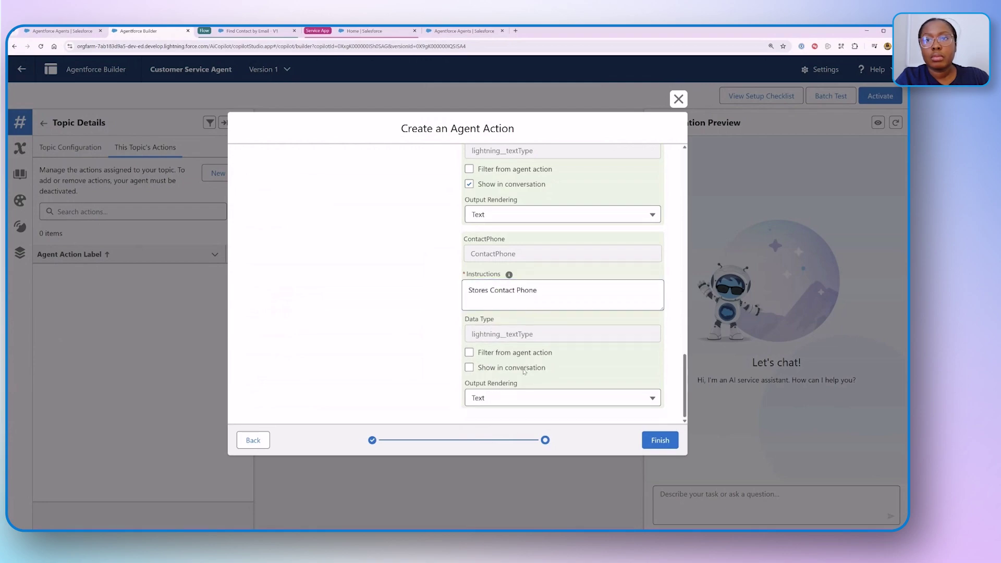
click(525, 369)
Step: Make the EmailToSearch input required and have its data collected from the user
scroll(615, 371, up, 10)
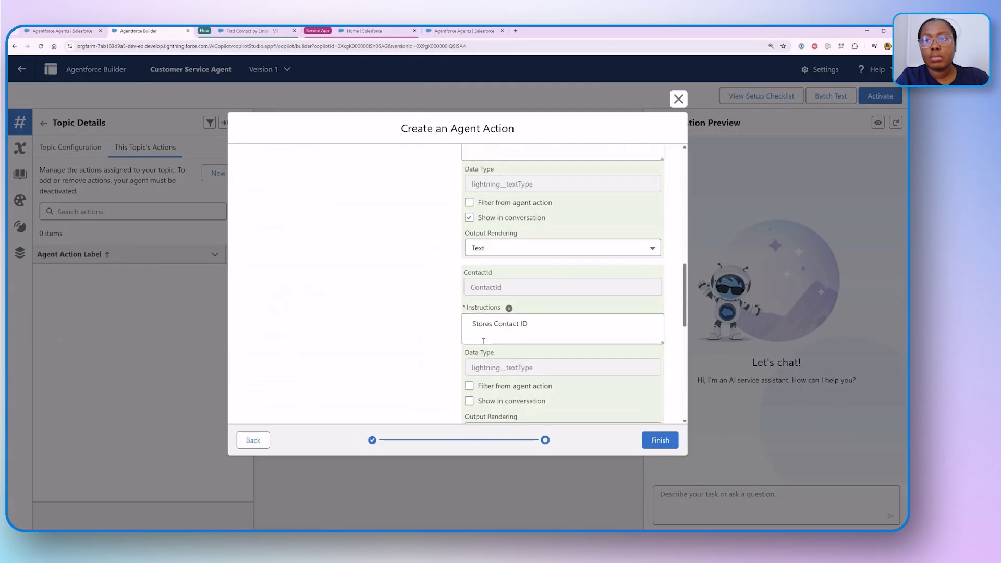
scroll(483, 349, down, 3)
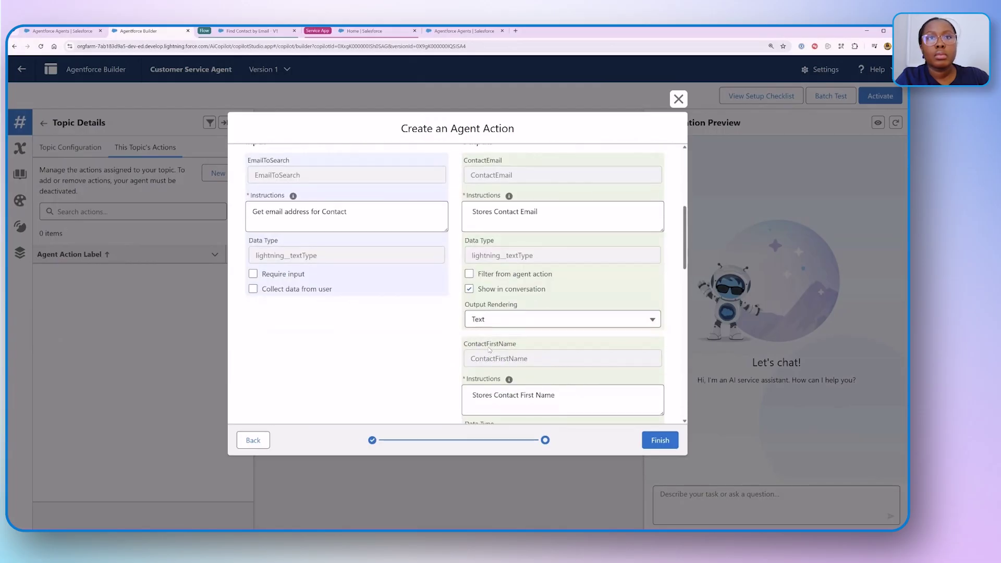
click(253, 289)
scroll(334, 368, up, 1)
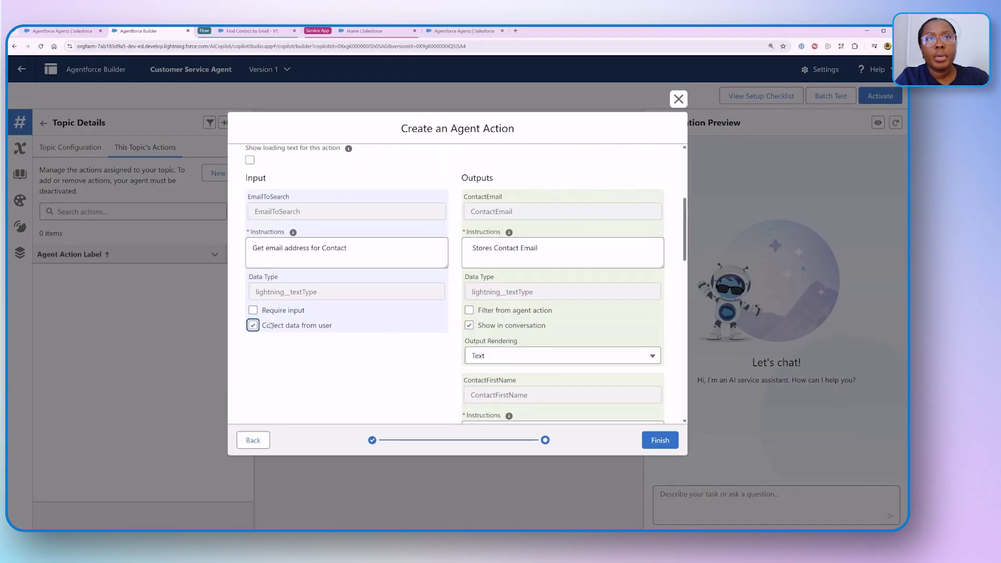
click(254, 311)
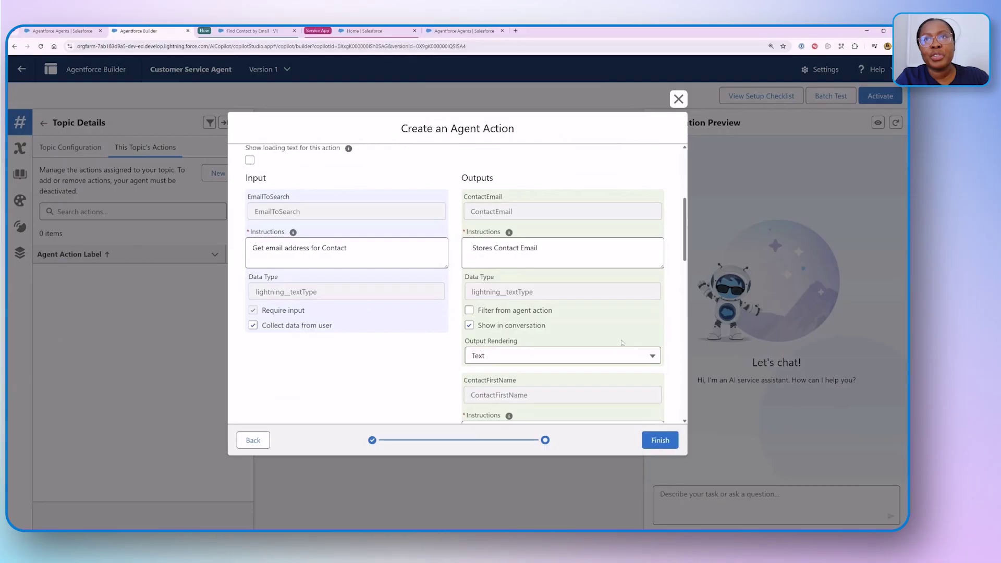
Step: Review the instructions and conversation settings of all outputs, and finish creating the agent action
scroll(526, 343, up, 2)
scroll(391, 314, down, 7)
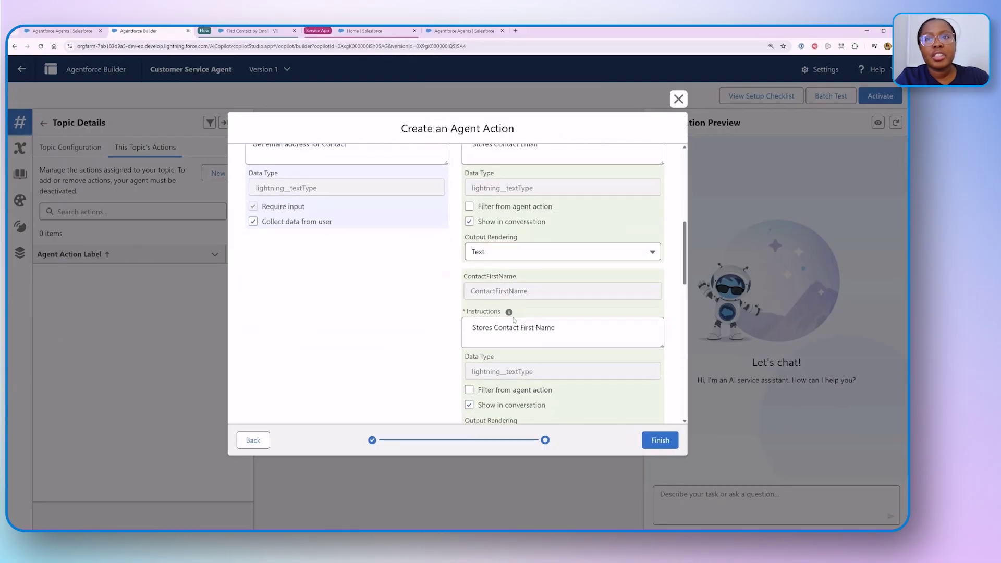
scroll(516, 329, down, 6)
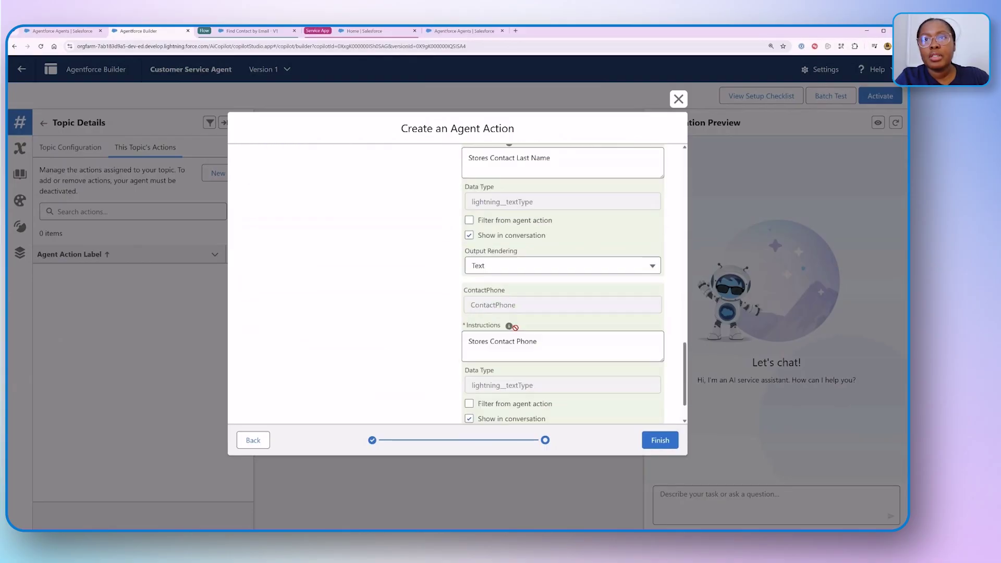
click(662, 443)
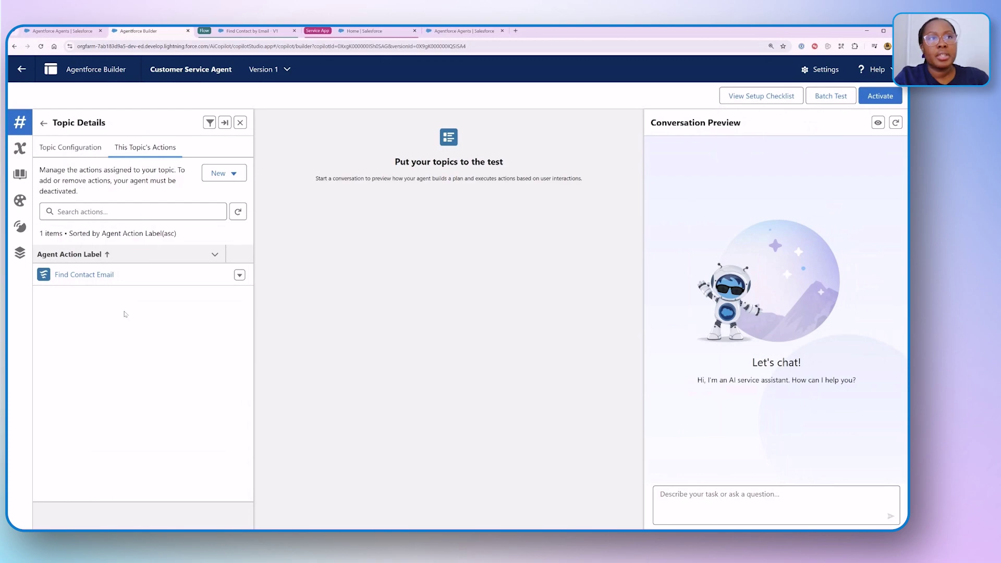
Step: Start adding existing actions from the asset library to the topic and select Add Case Comment
click(236, 177)
click(265, 211)
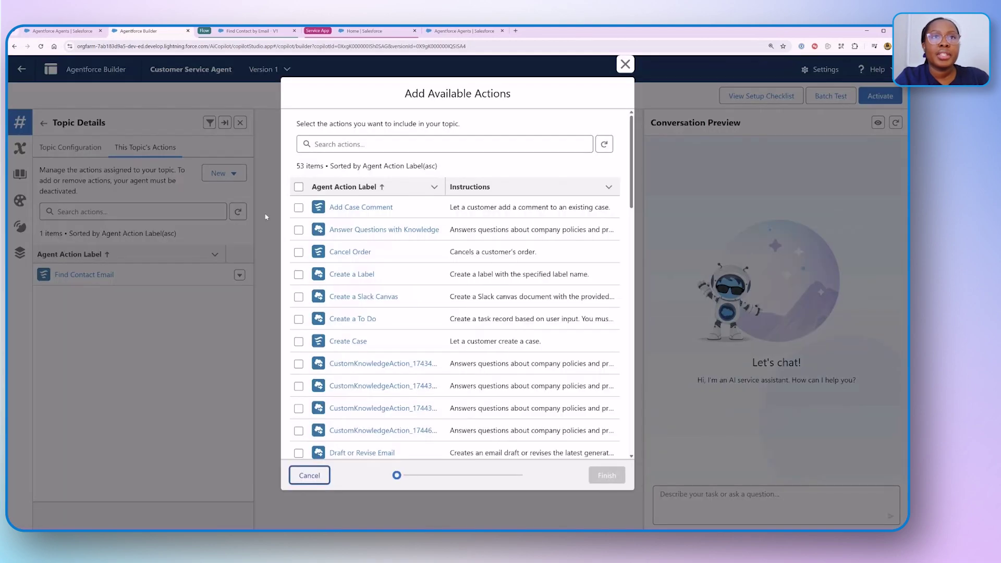
click(300, 208)
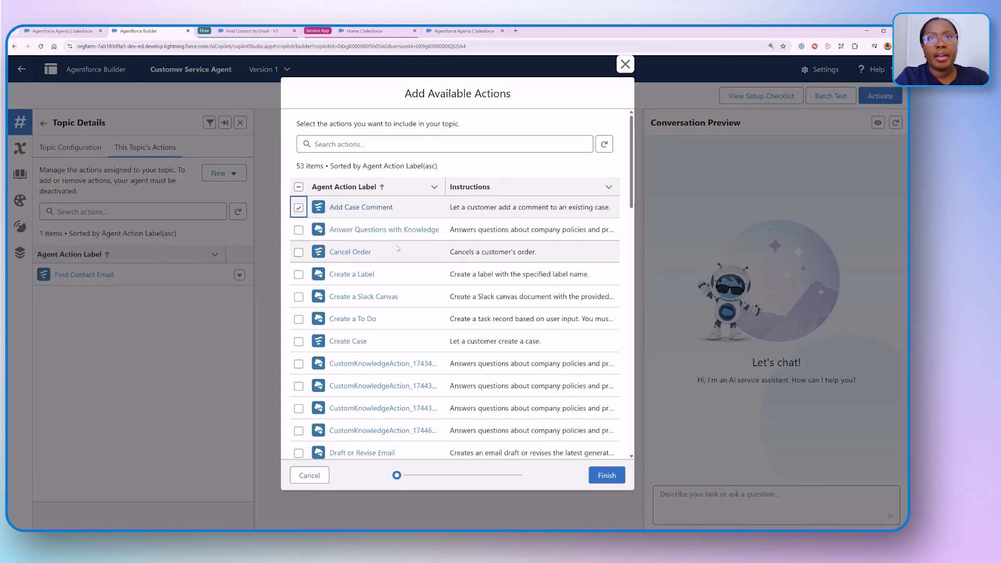
Step: Search the available actions for "Get cas", select Get Case By Case Number as well, and add the selected actions to the topic
scroll(402, 268, down, 4)
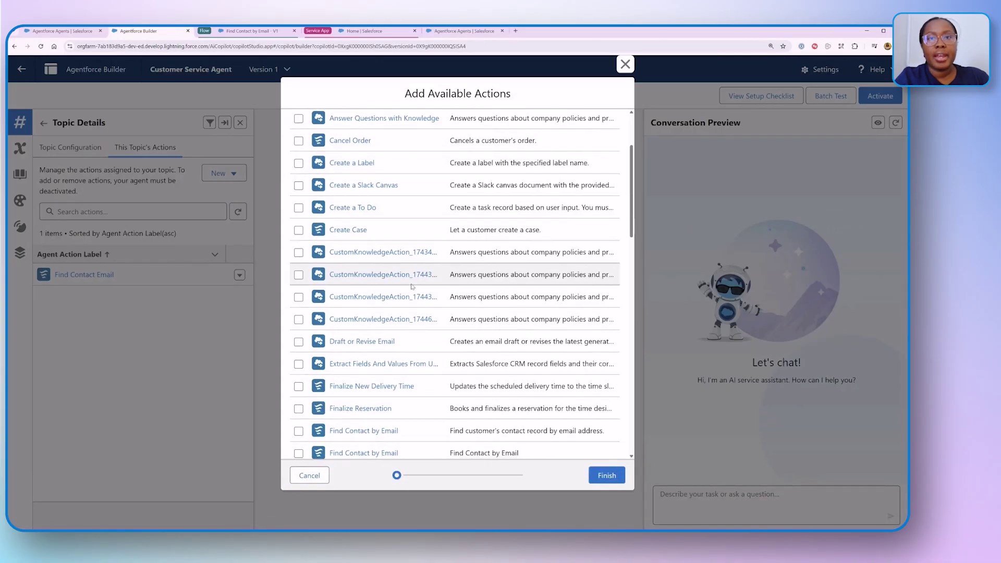
scroll(407, 279, down, 4)
scroll(411, 291, down, 8)
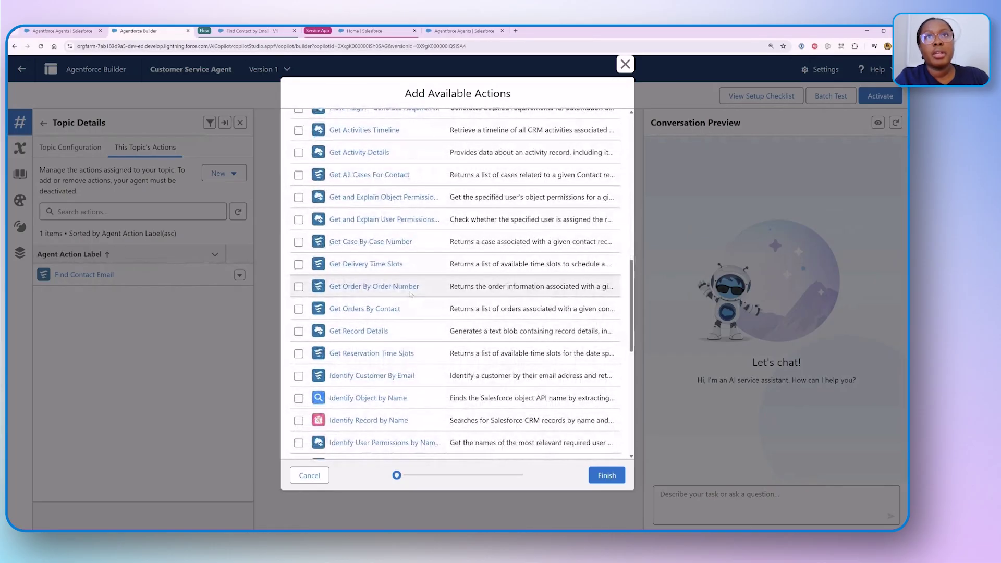
scroll(411, 295, up, 16)
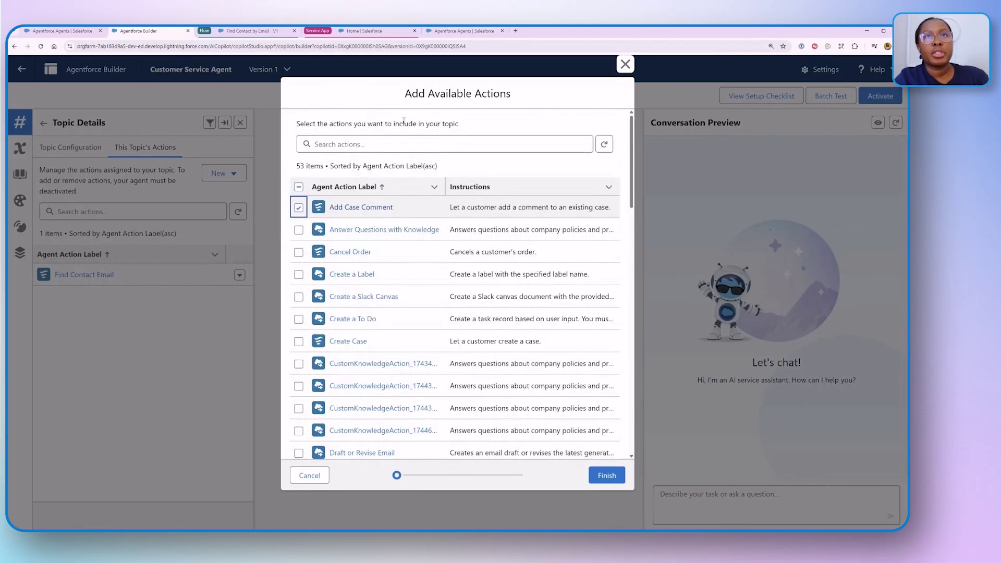
click(394, 146)
text(Get )
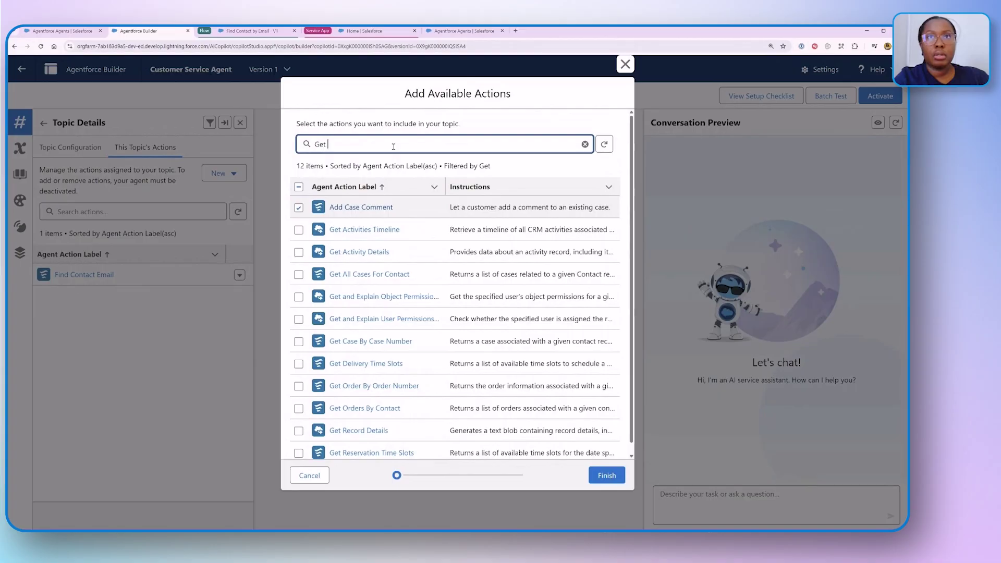
text(c)
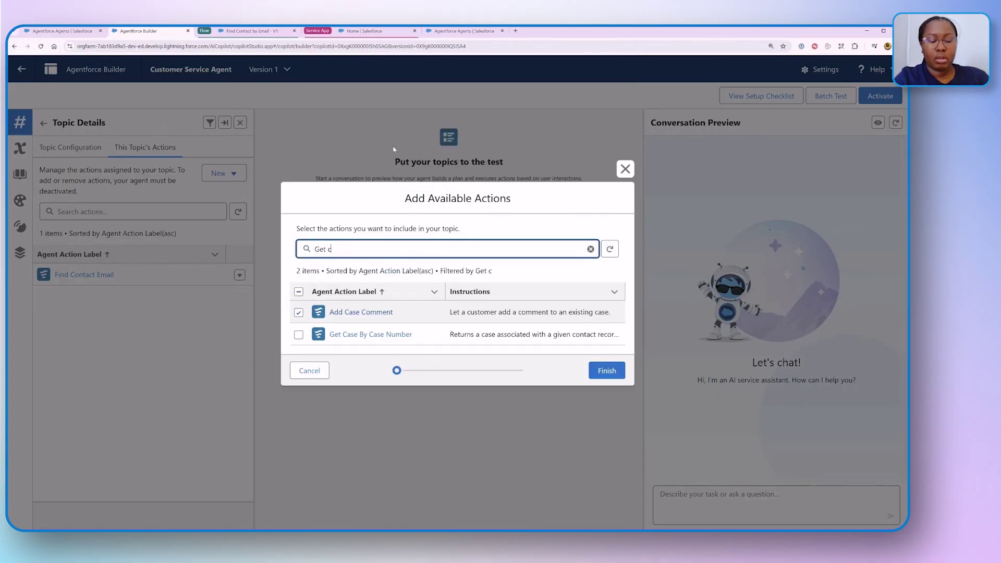
text(as)
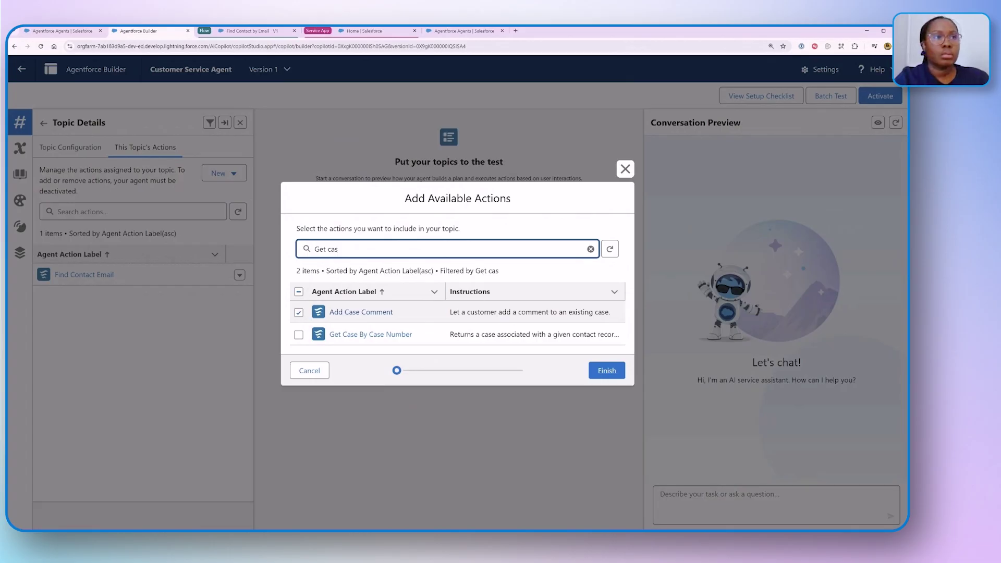
click(333, 279)
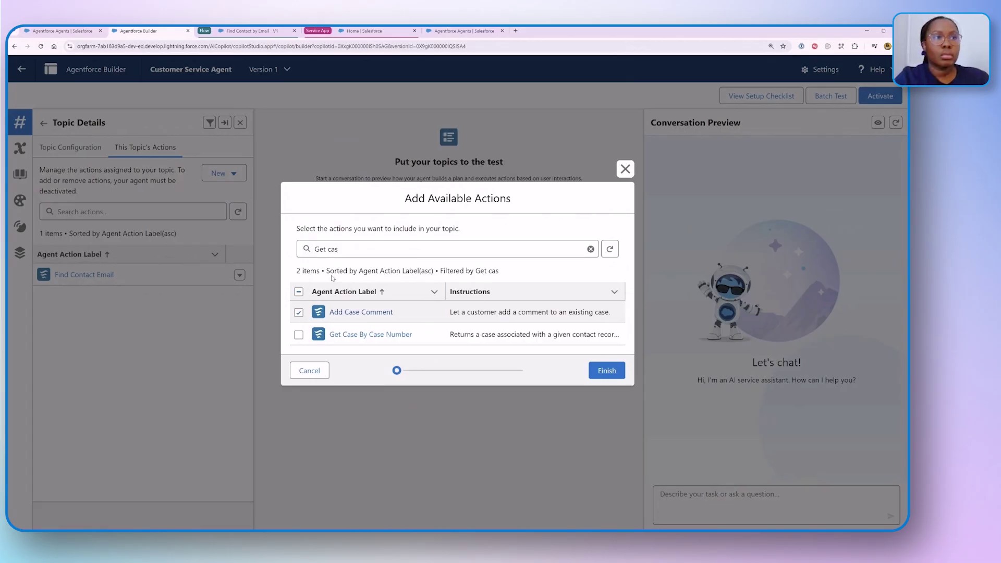
click(299, 336)
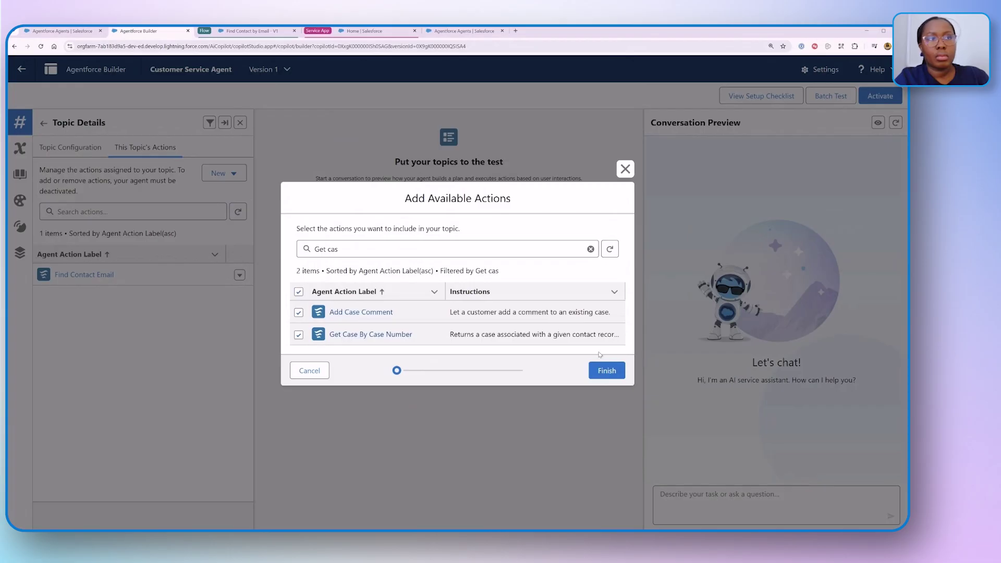
click(606, 370)
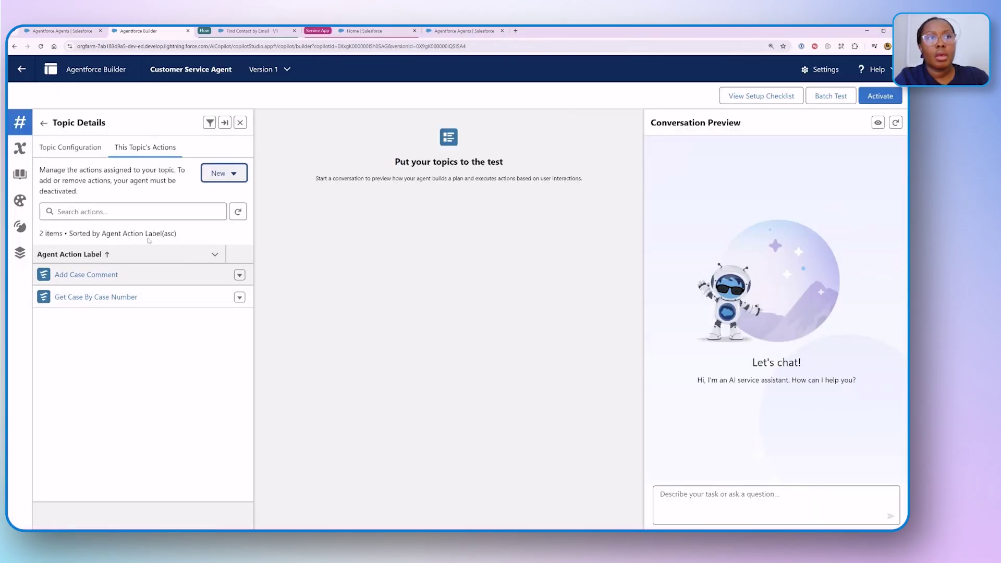
Step: Reload the agent builder and reopen the Case Management topic's list of actions
key(F5)
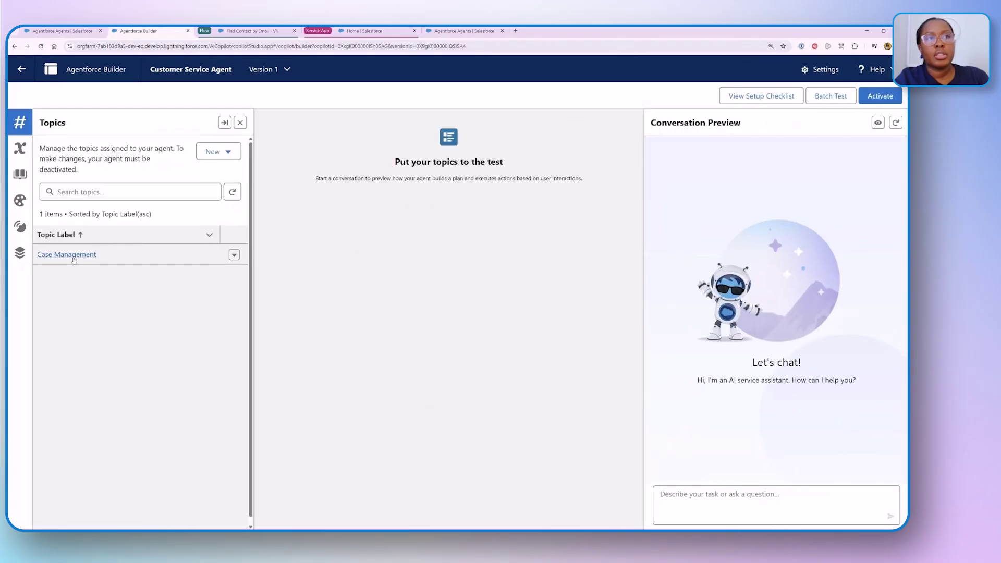
click(74, 259)
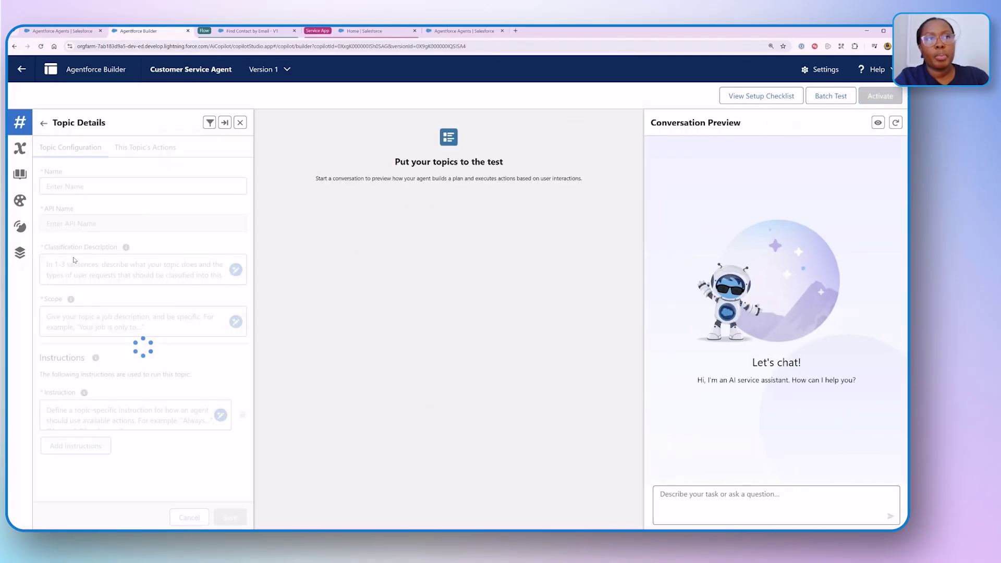
click(145, 148)
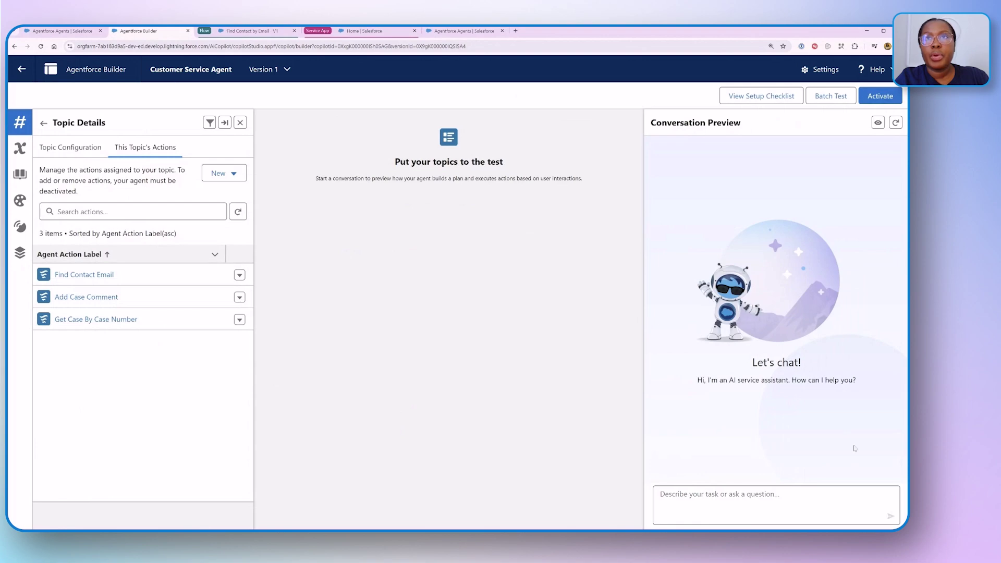
Step: From the agent setup checklist, go to the user permissions and open the customer service agent user's Customer_Service_Agent Permissions permission set
click(761, 103)
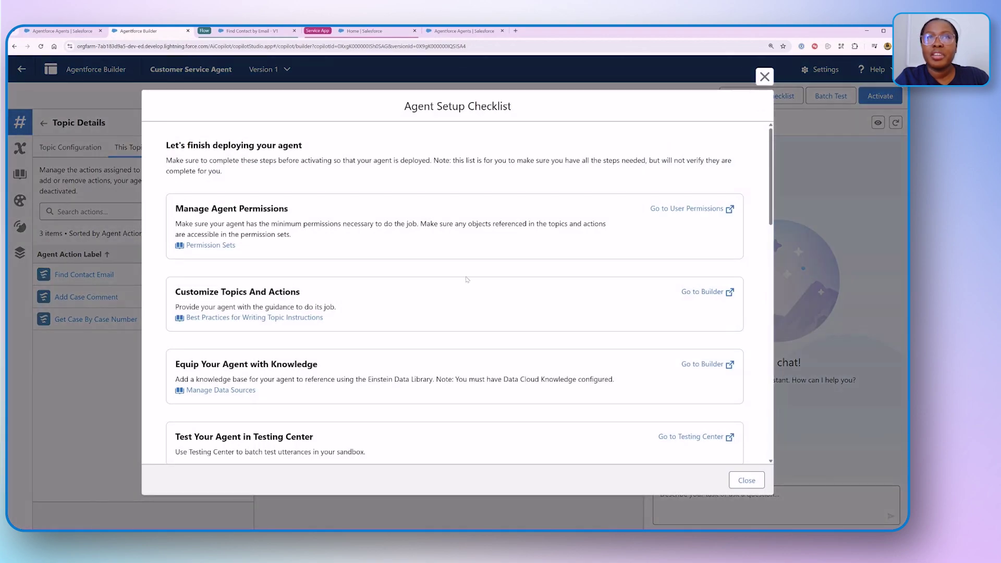
click(695, 209)
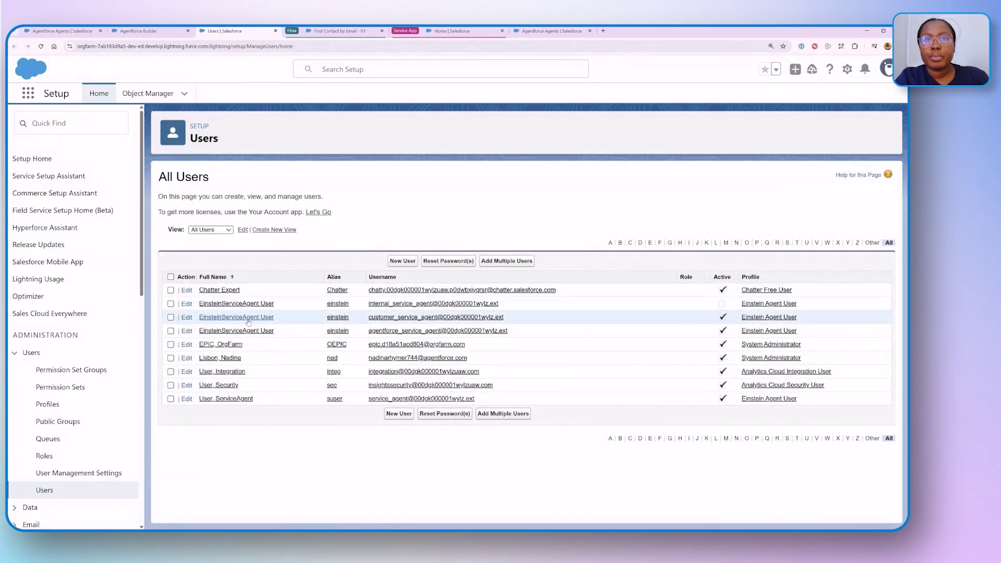
click(248, 318)
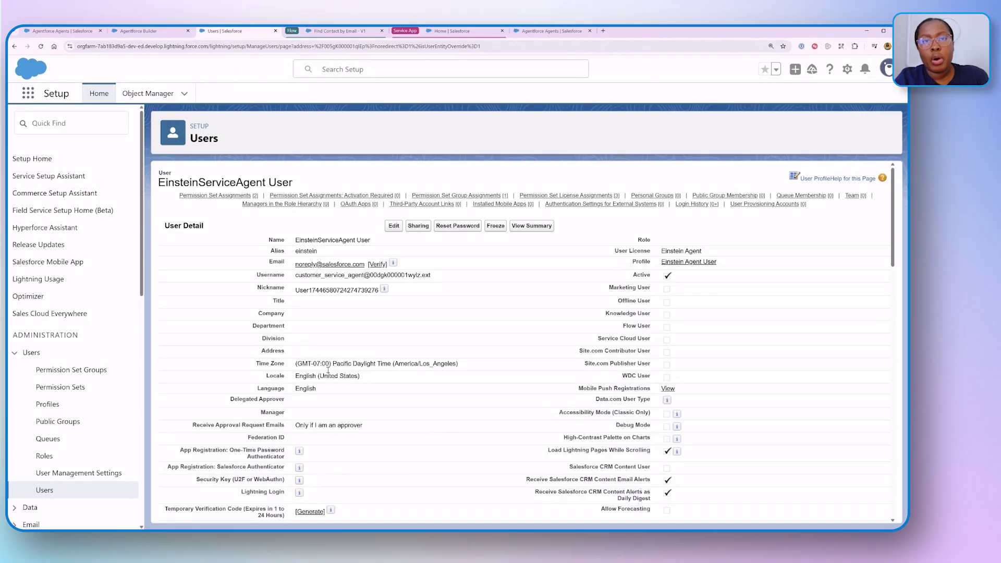
scroll(328, 368, down, 5)
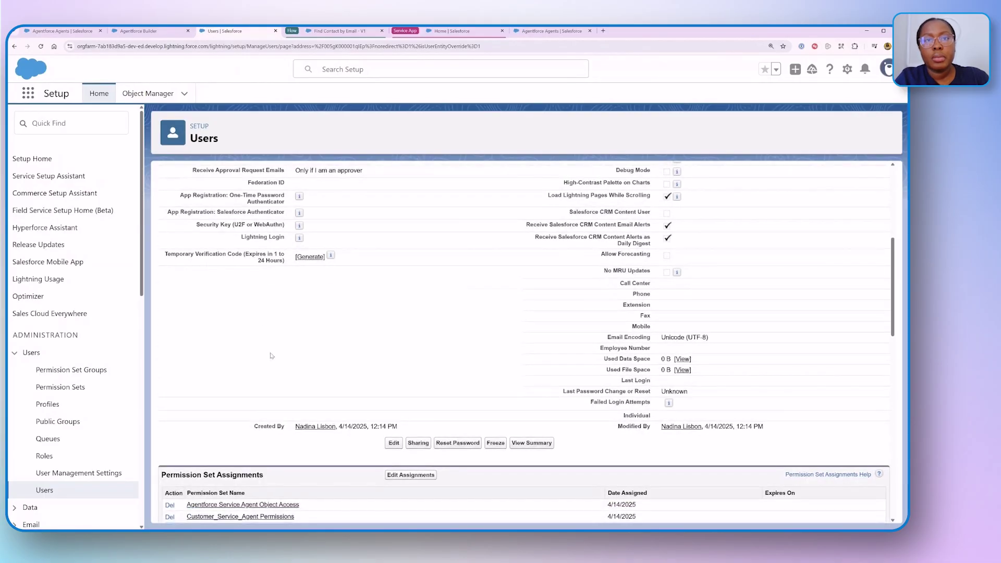
scroll(270, 355, down, 4)
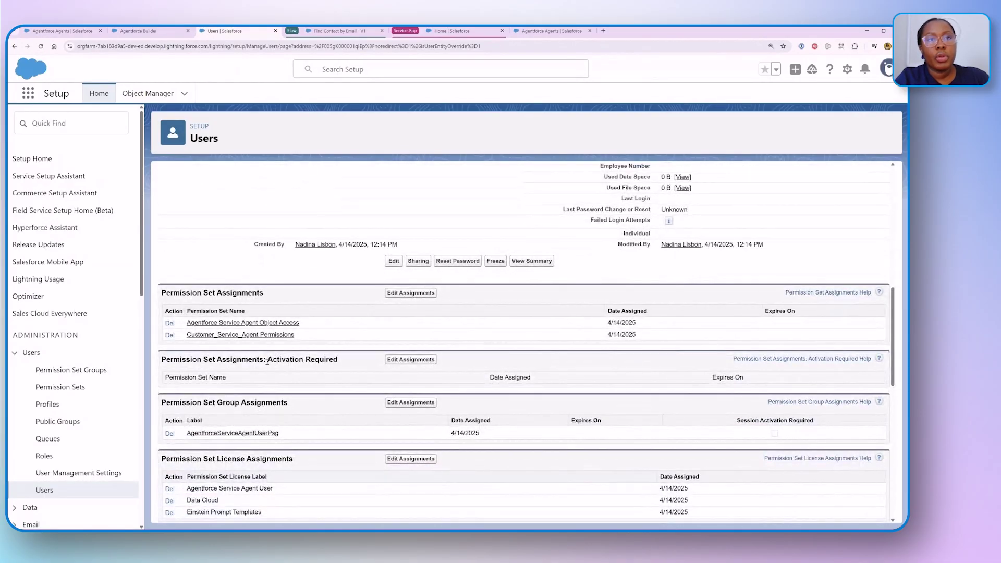
click(263, 337)
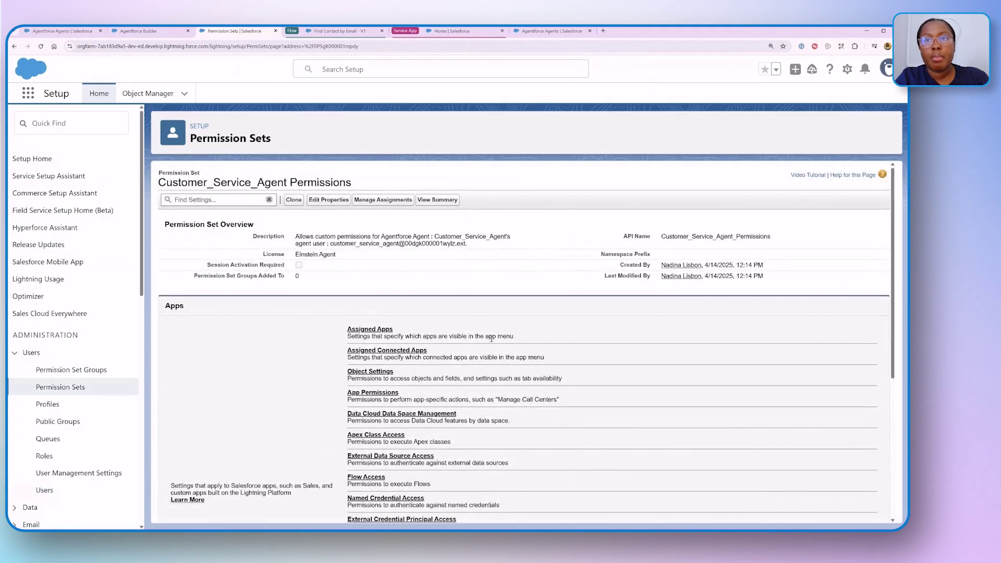
Step: Find and open the Cases object settings within the Customer_Service_Agent Permissions permission set
scroll(384, 386, down, 2)
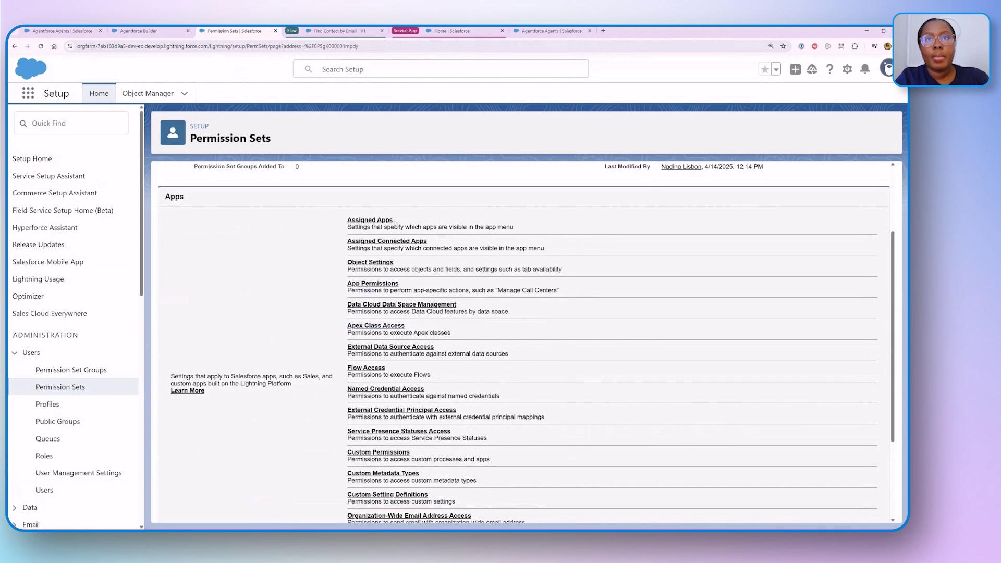
click(377, 263)
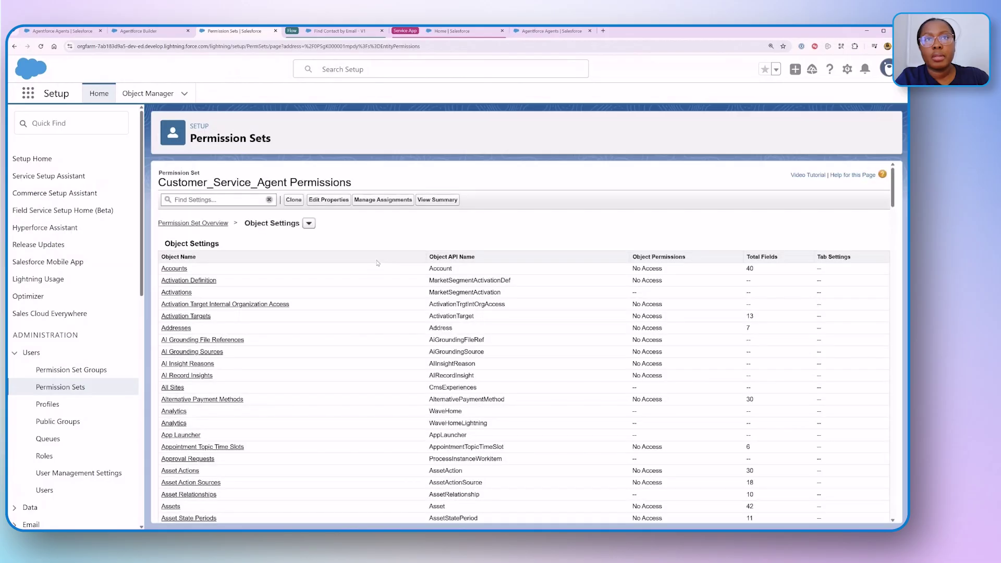
click(219, 200)
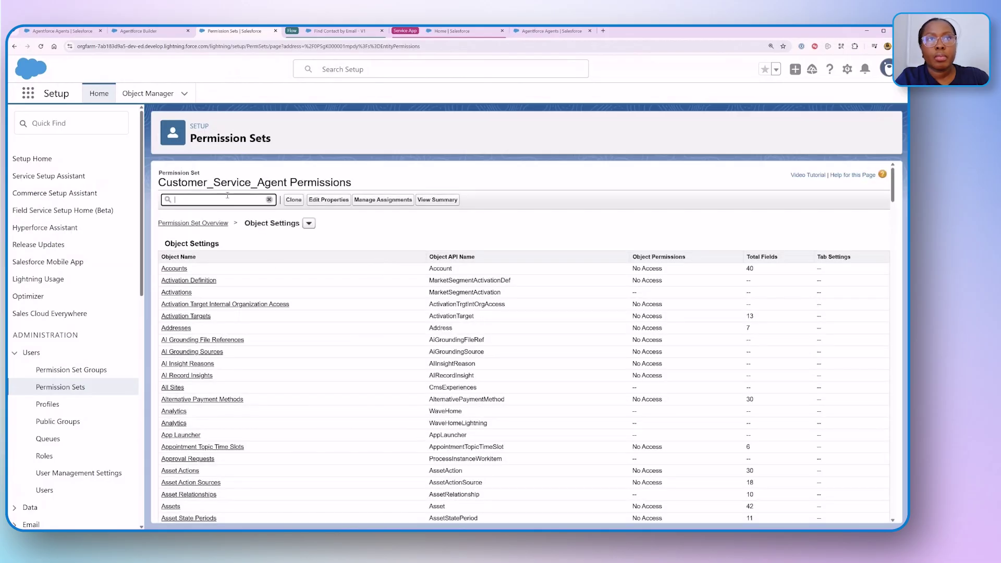
text(case)
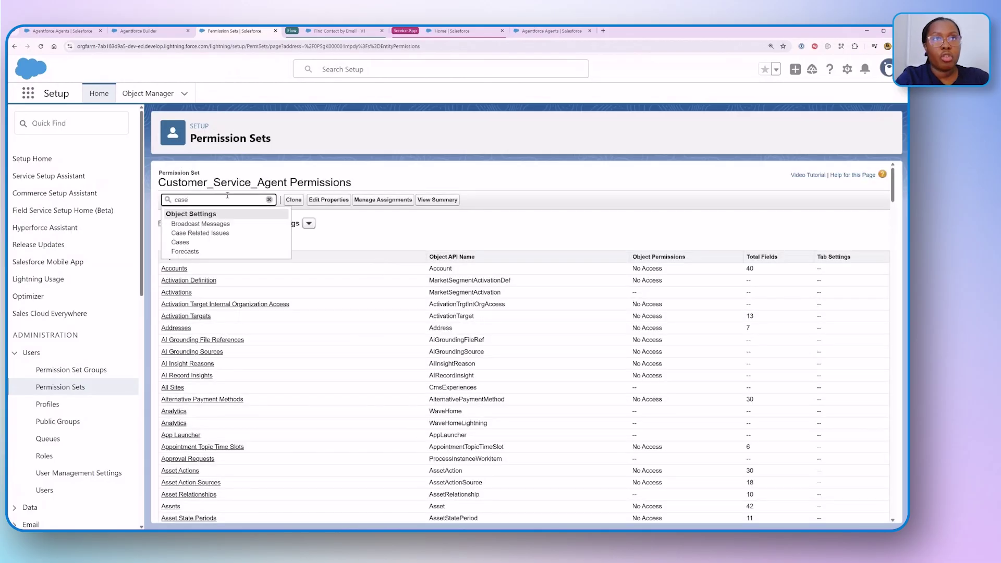
click(180, 233)
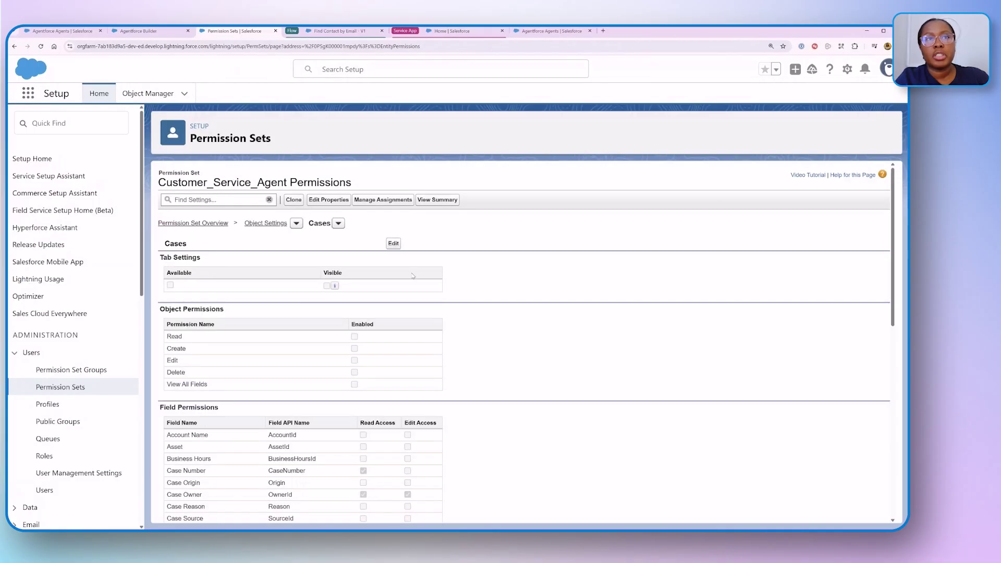
Step: Enable the Read, Create, Edit and View All Fields object permissions for Cases and save the settings
click(393, 243)
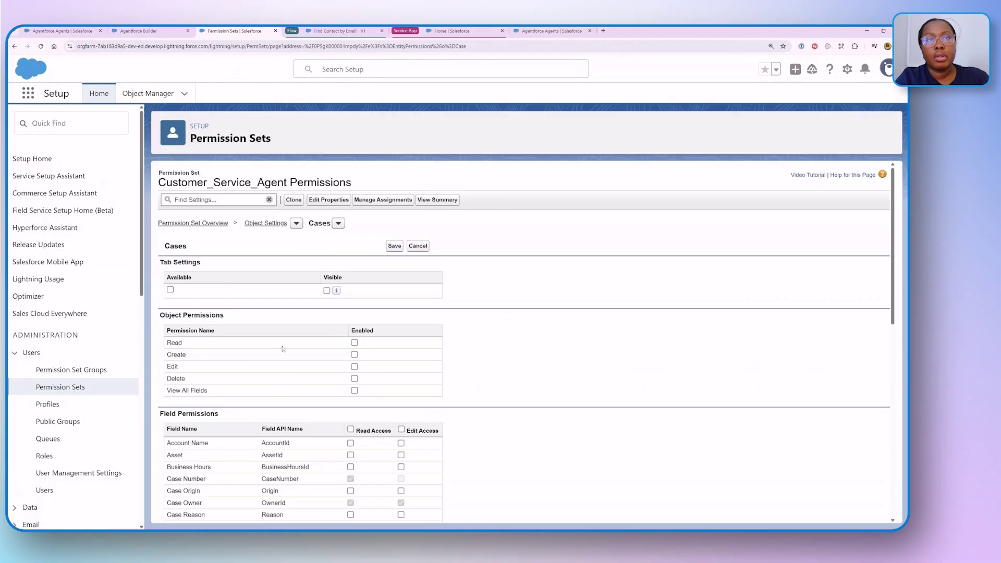
scroll(286, 342, down, 2)
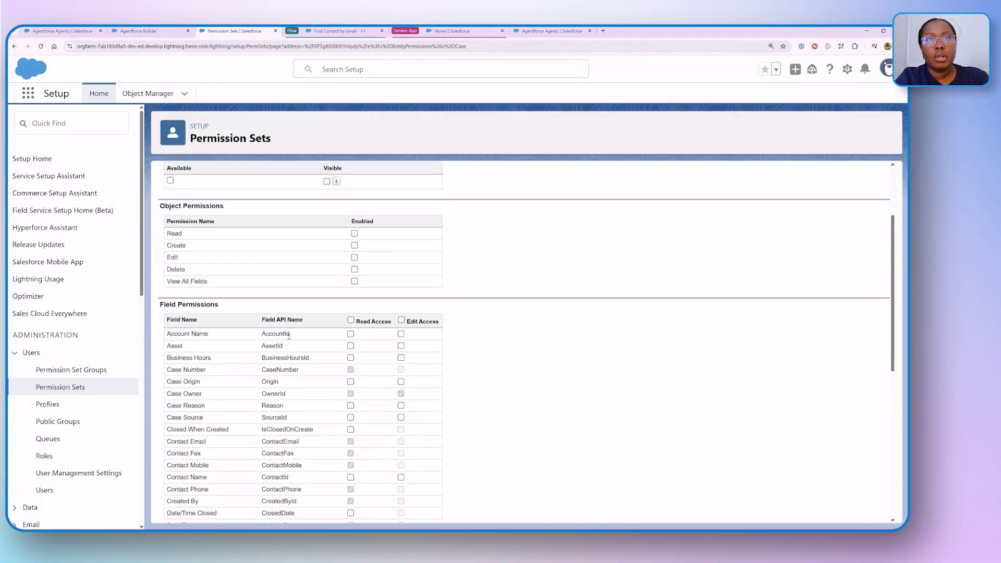
click(354, 234)
click(354, 246)
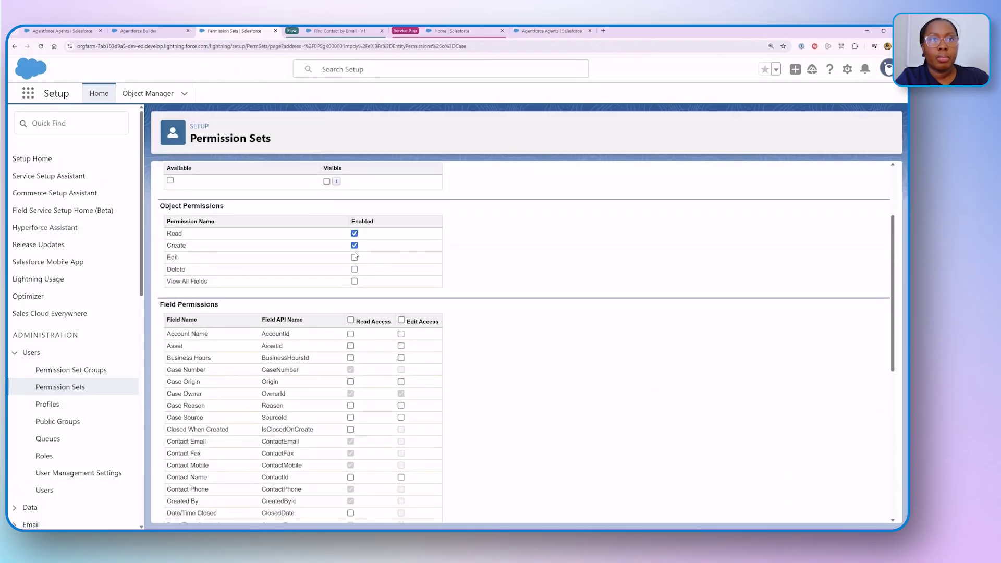
click(354, 258)
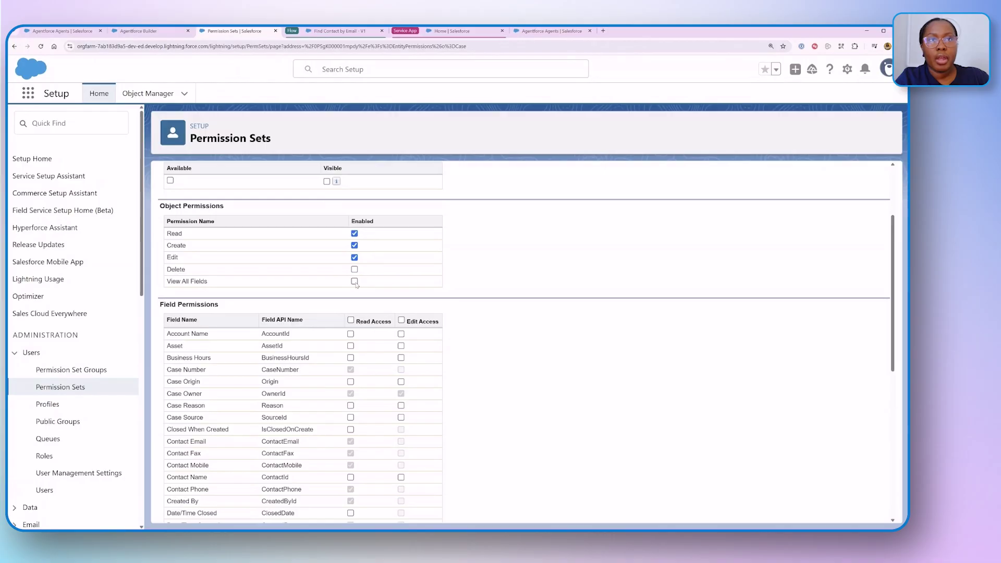
click(355, 281)
scroll(438, 395, up, 2)
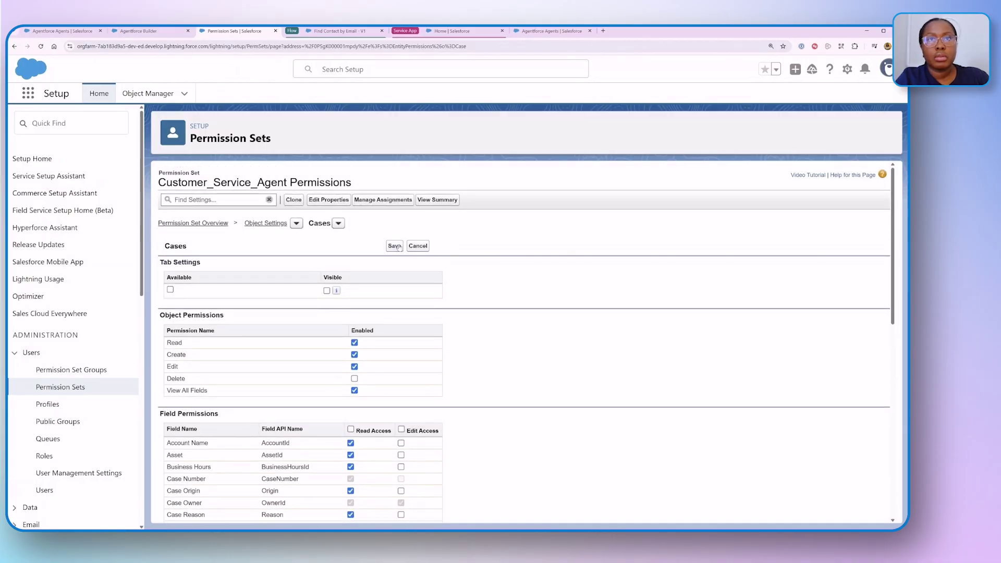
click(394, 246)
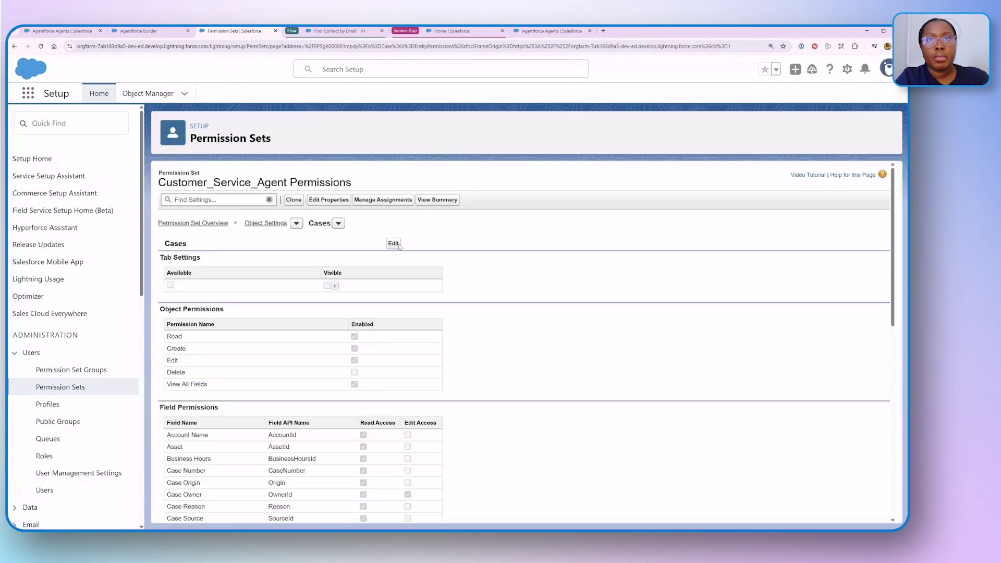
Step: Return to the permission set's object settings, search for "contact" and open the Contacts object settings
click(270, 227)
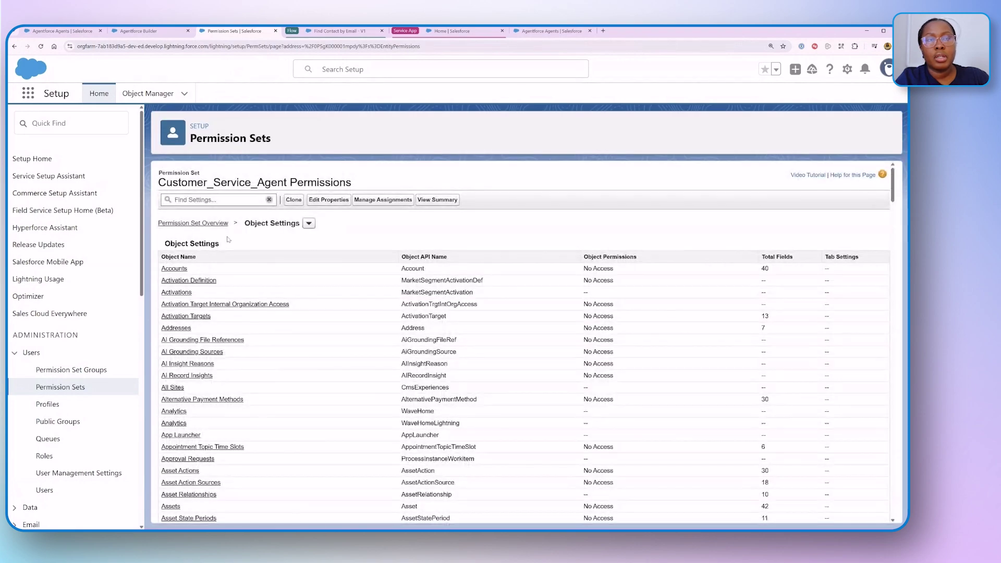
click(210, 197)
text(contact)
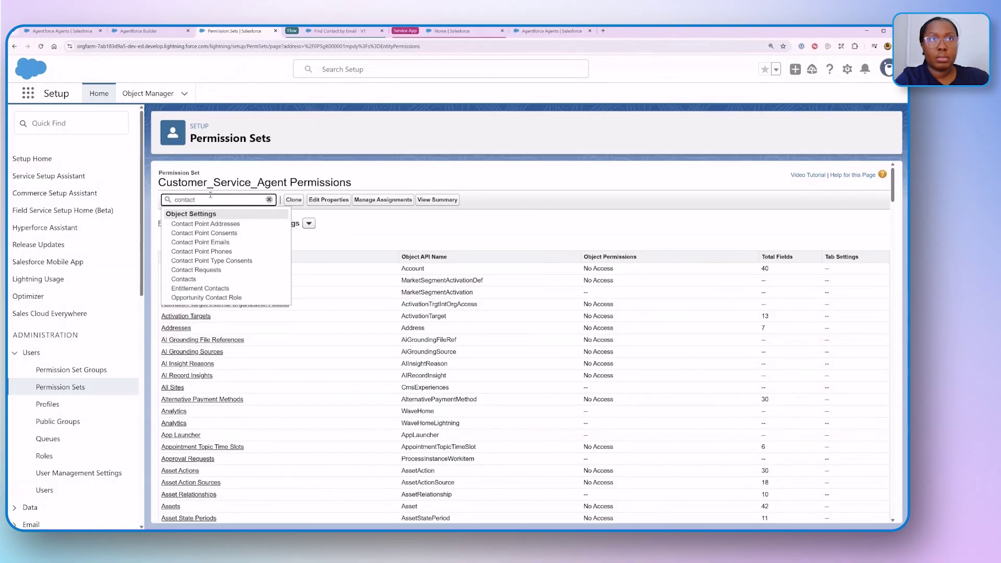
click(188, 278)
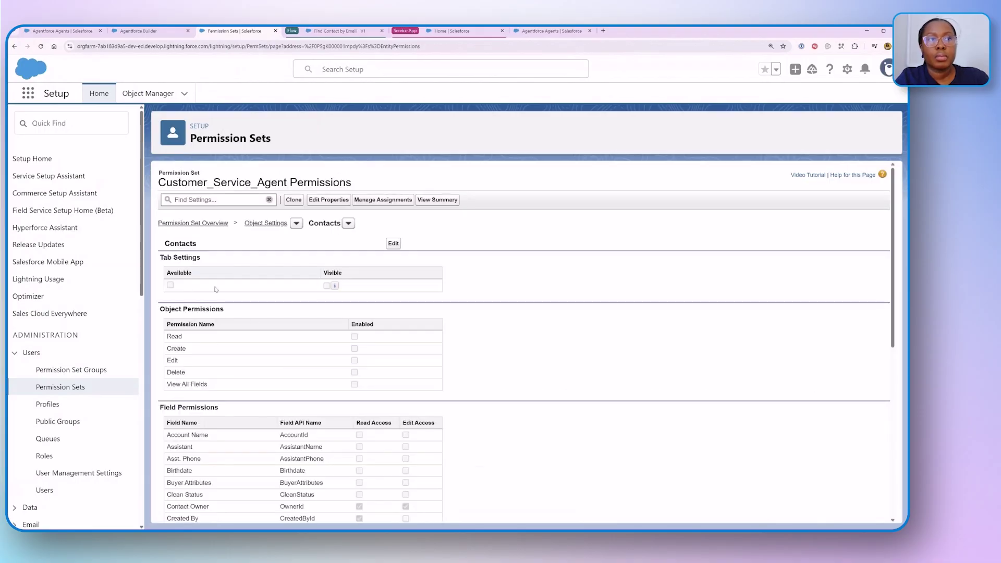
Step: Enable the Read, Create and View All Fields object permissions for Contacts and save the settings
click(395, 244)
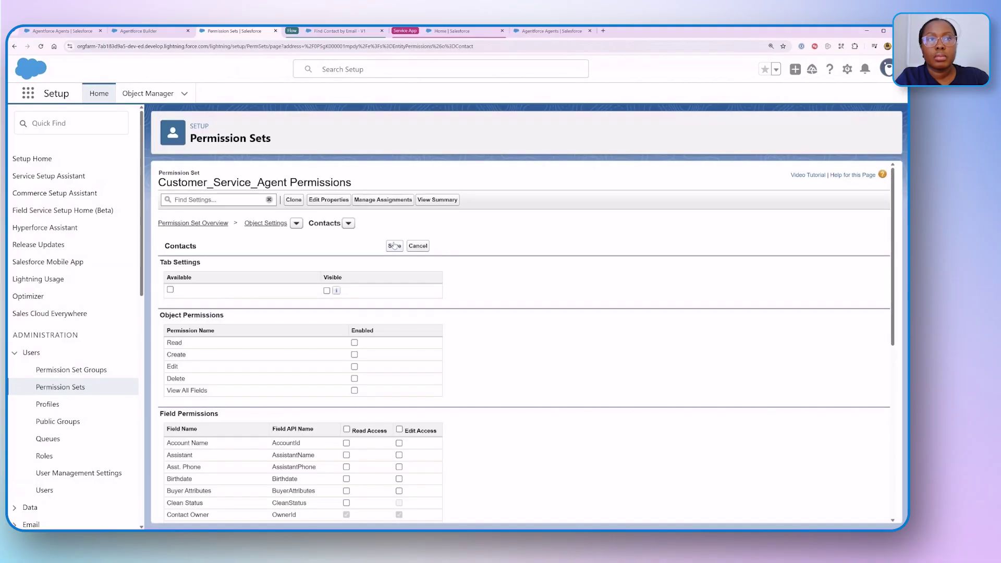
click(355, 343)
click(355, 355)
scroll(234, 344, down, 2)
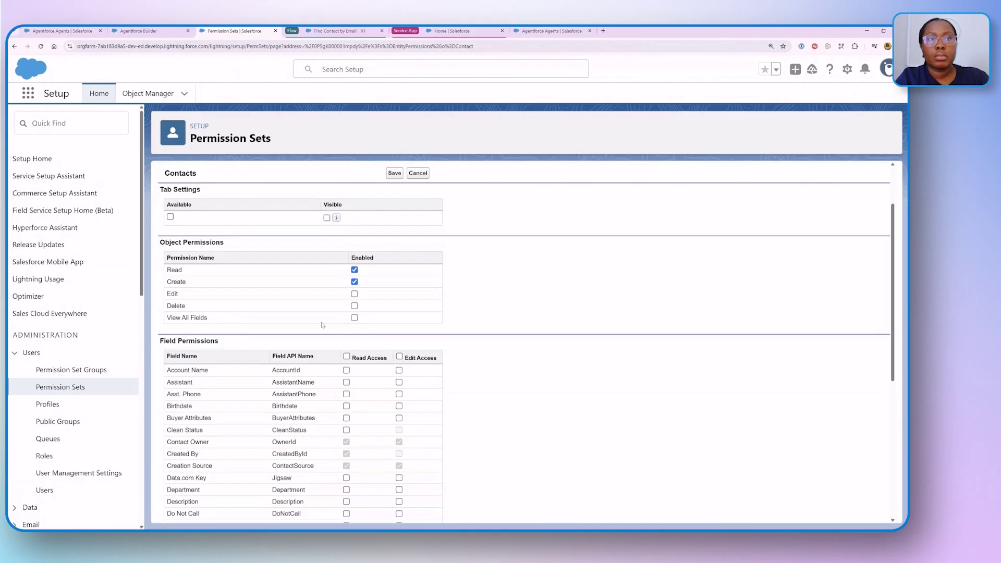
click(354, 318)
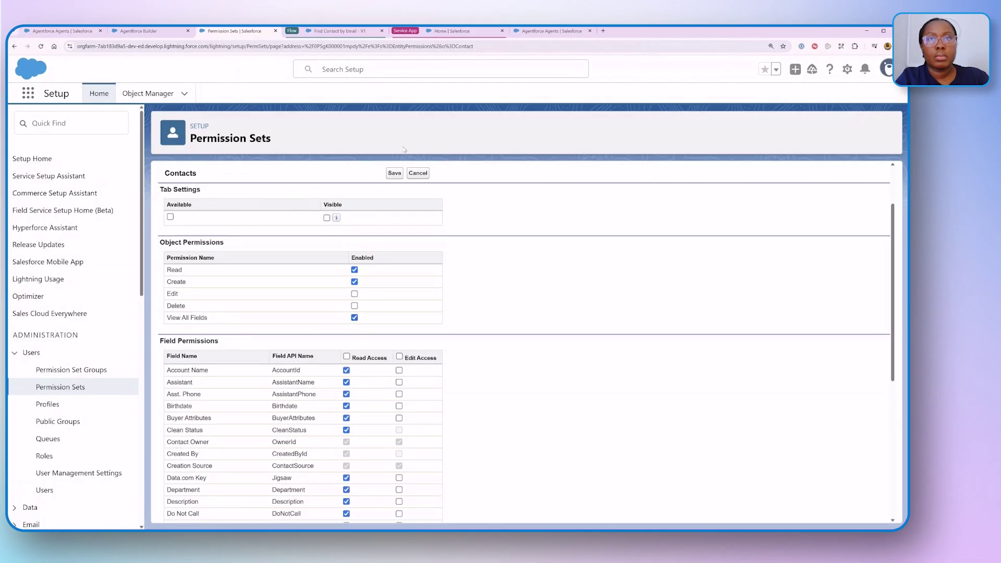
click(395, 173)
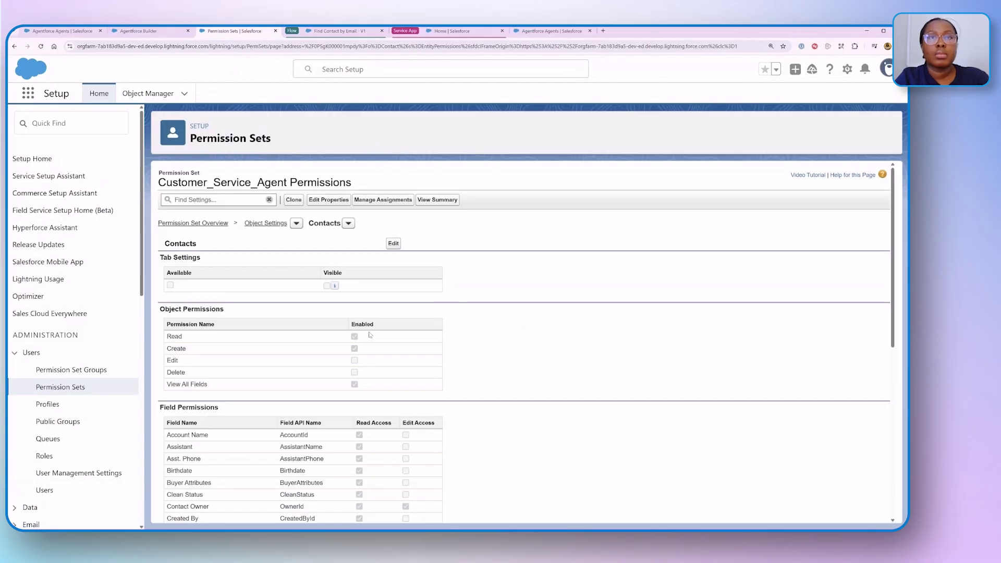
Step: Return to the agent builder, close the Agent Setup Checklist and restart the conversation preview
click(139, 31)
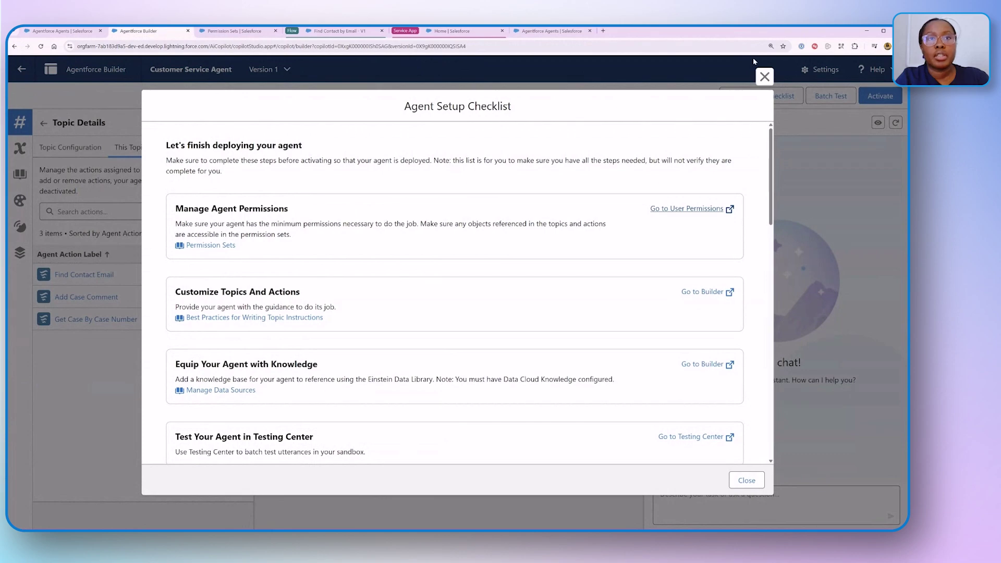
click(765, 76)
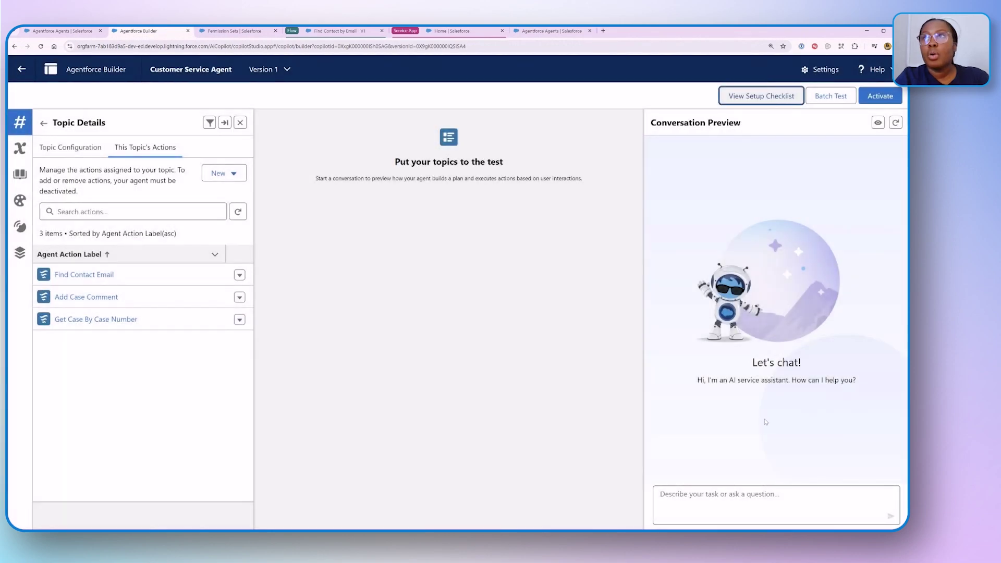
click(712, 496)
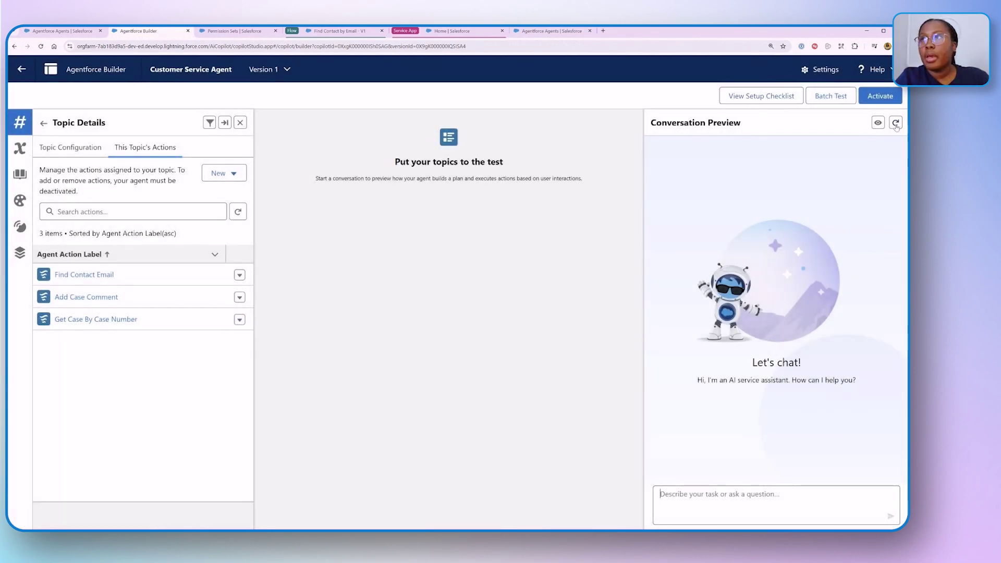
click(896, 124)
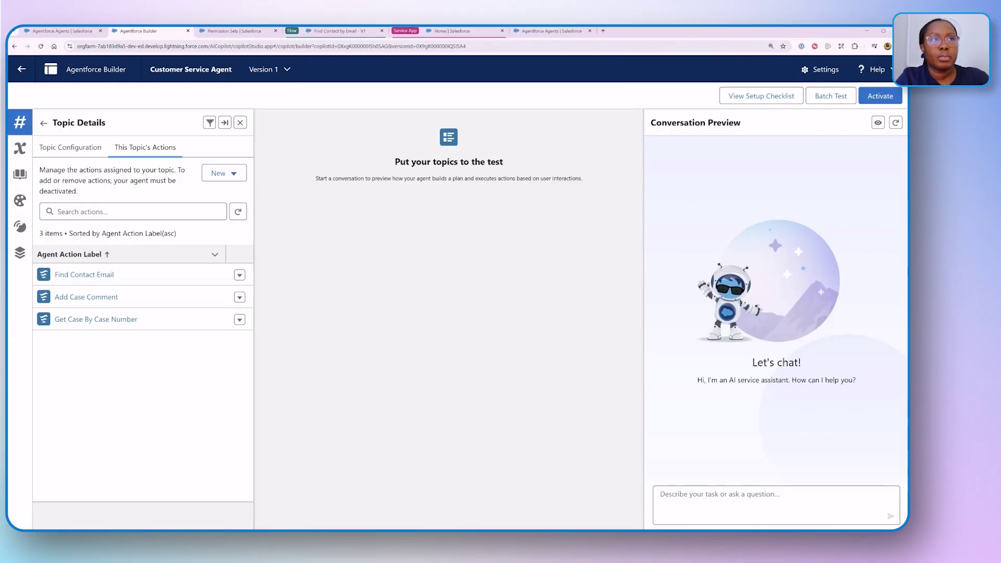
Step: Ask the agent "Can you look up a customer for me?" in the conversation preview and review its response plan
click(736, 499)
text(Can you look up a customer for me?)
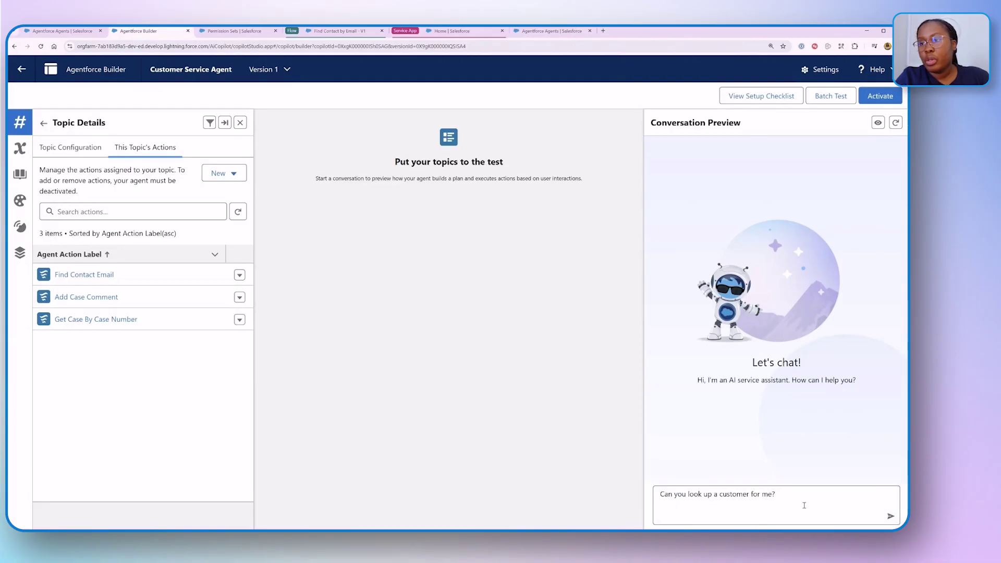
click(891, 516)
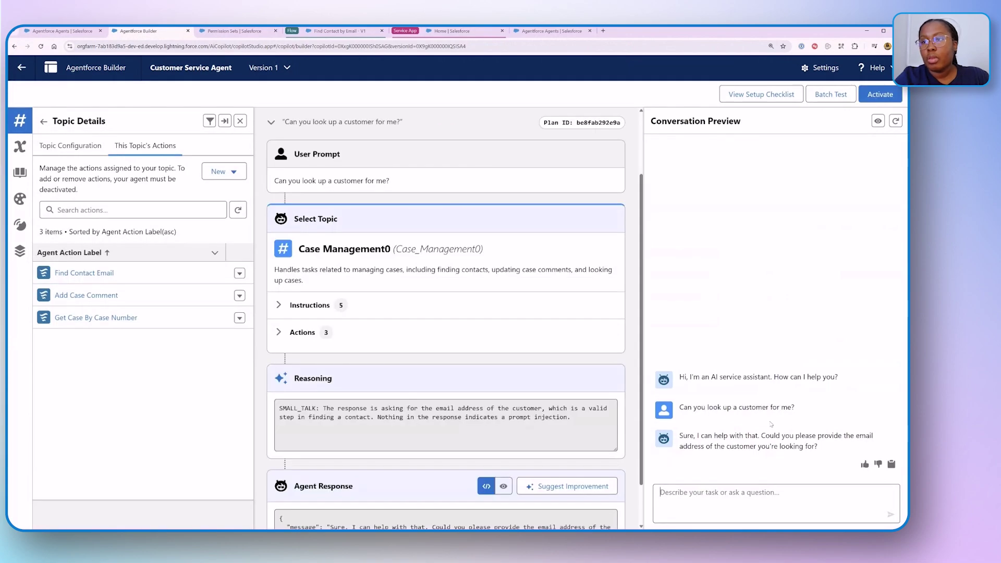
scroll(470, 420, down, 1)
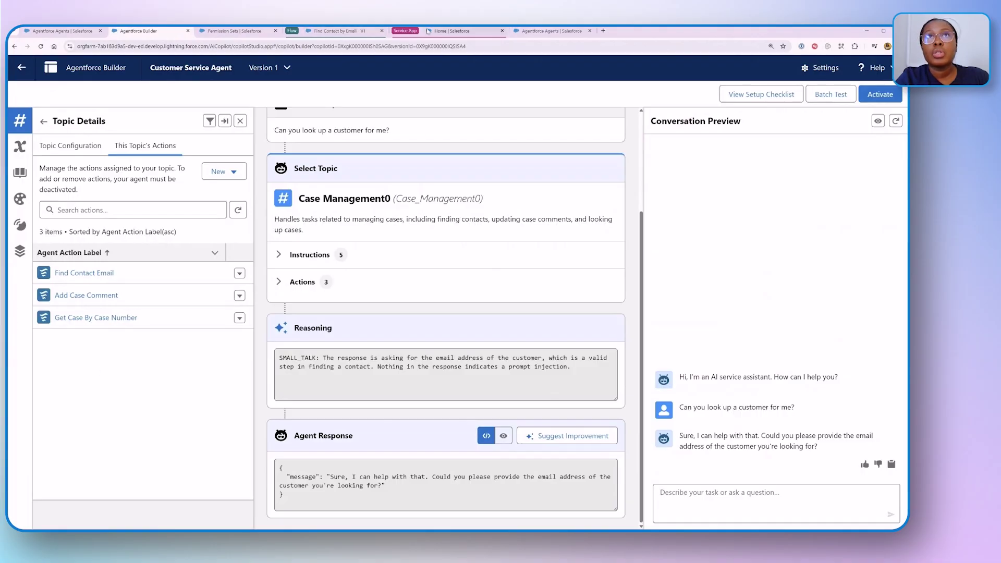
Step: In the Service app's All Open Cases list, open the contact for "Generator assembly instructions unclear" and copy the contact's email from the details
click(451, 31)
click(276, 96)
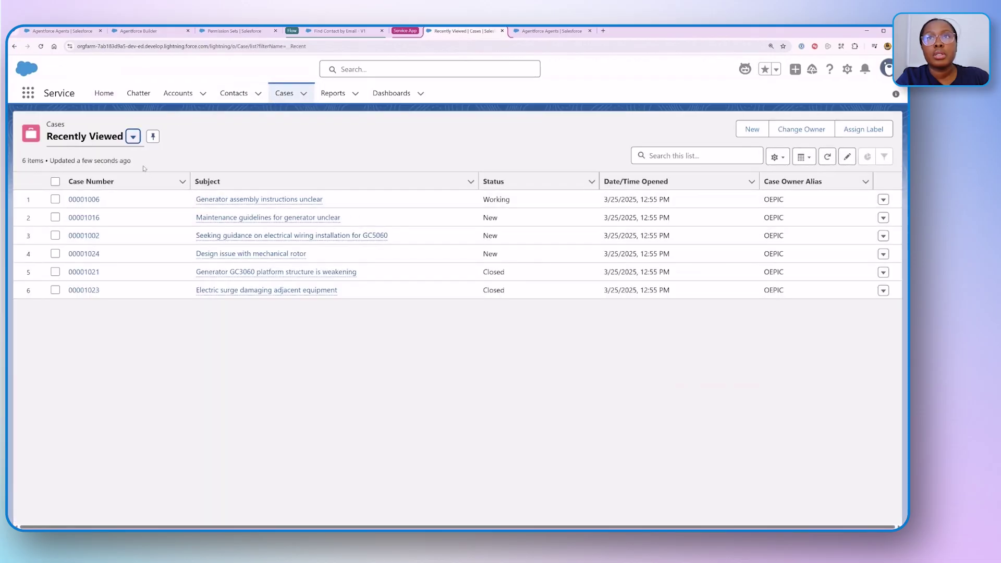
click(133, 140)
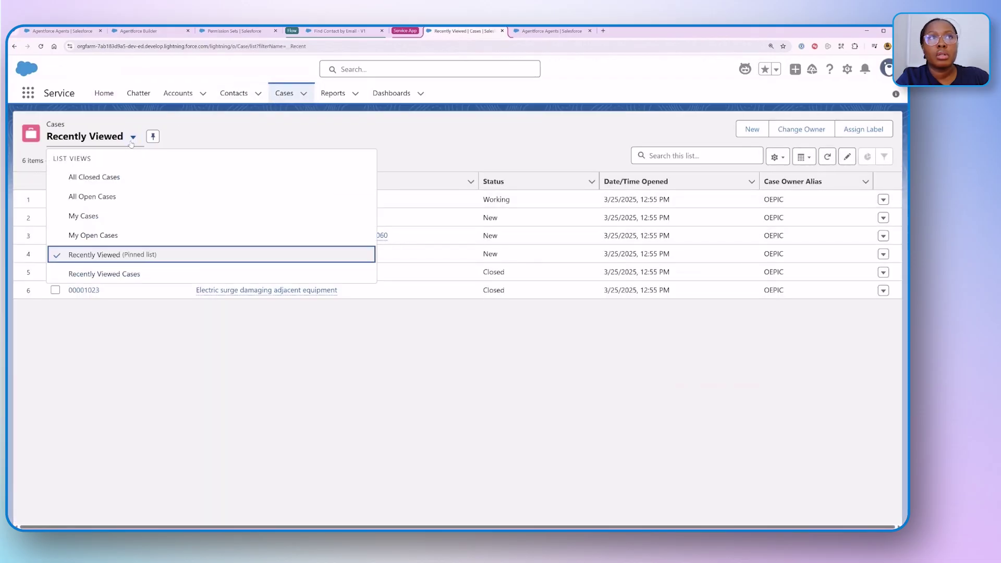
click(92, 197)
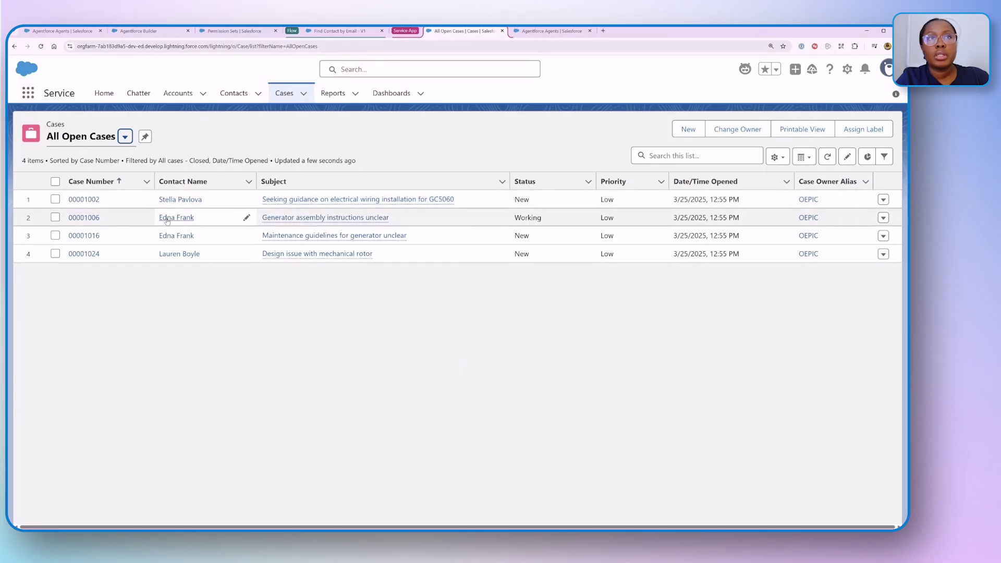
click(170, 221)
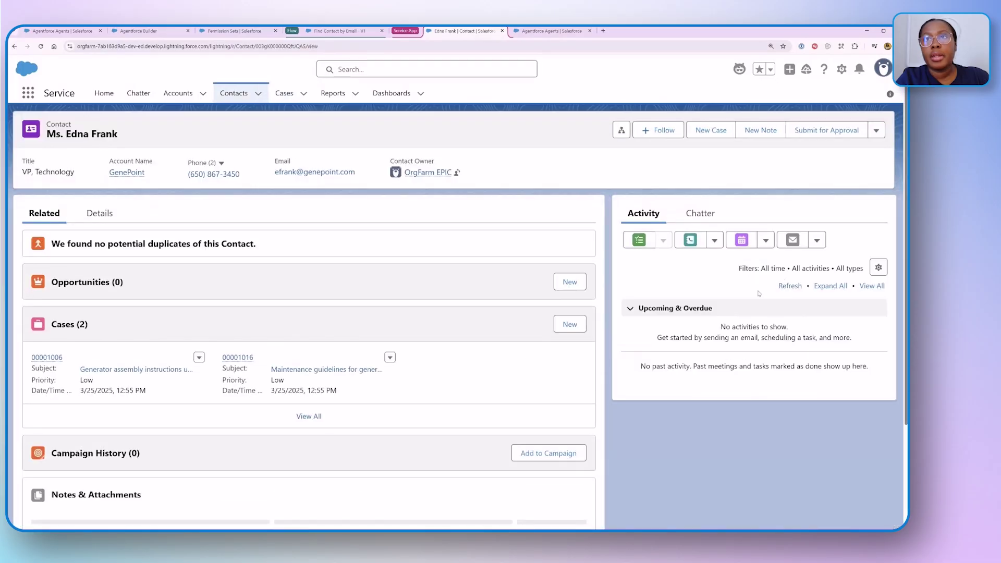
click(97, 214)
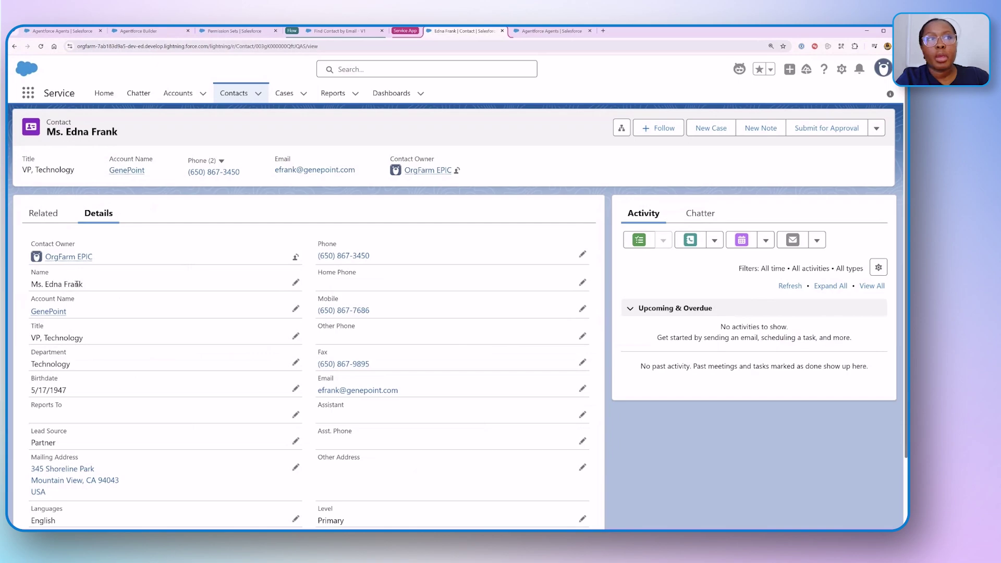
drag(407, 392, 319, 390)
key(ctrl+c)
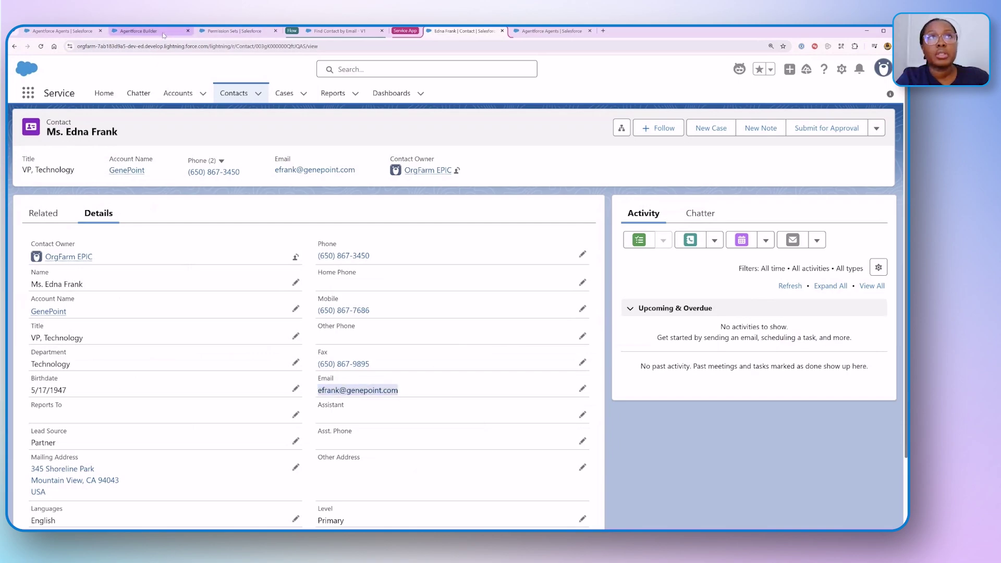
Step: Return to the agent builder and send the copied contact's email to the agent in the conversation preview
click(139, 31)
click(744, 493)
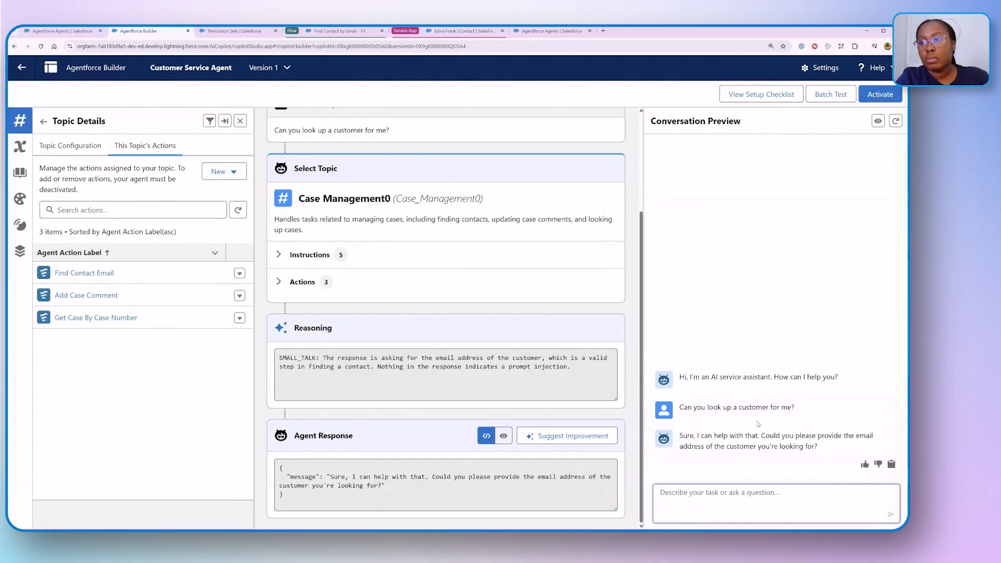
key(ctrl+v)
key(Return)
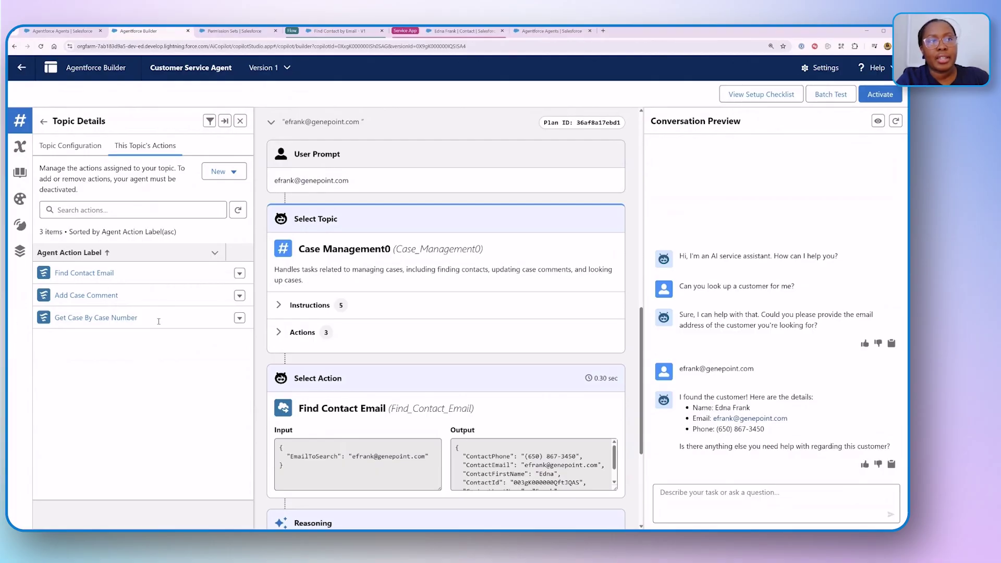
Step: Send the agent the message "I would like to check the status of a case"
click(698, 509)
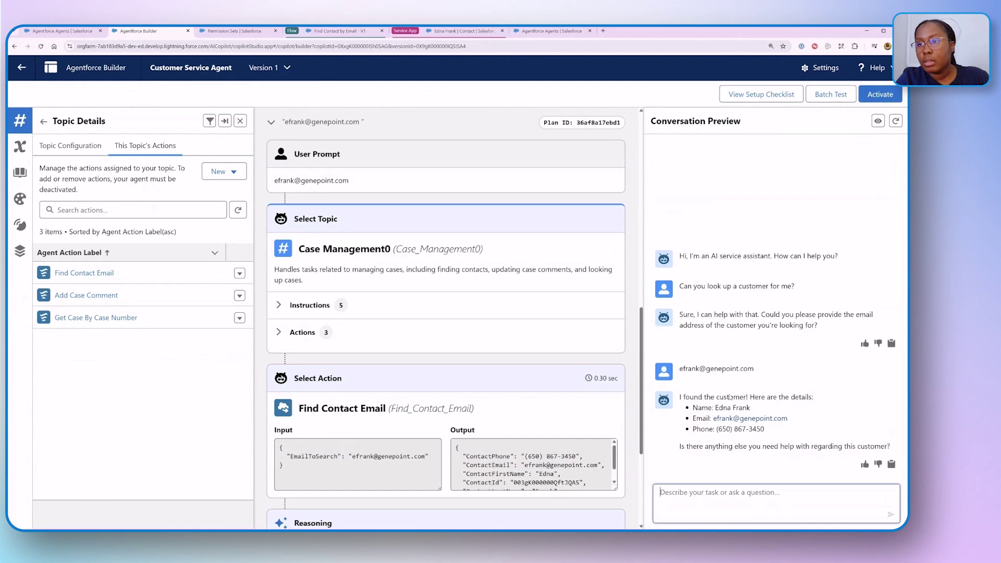
text(I would like to check the status of a case)
key(Return)
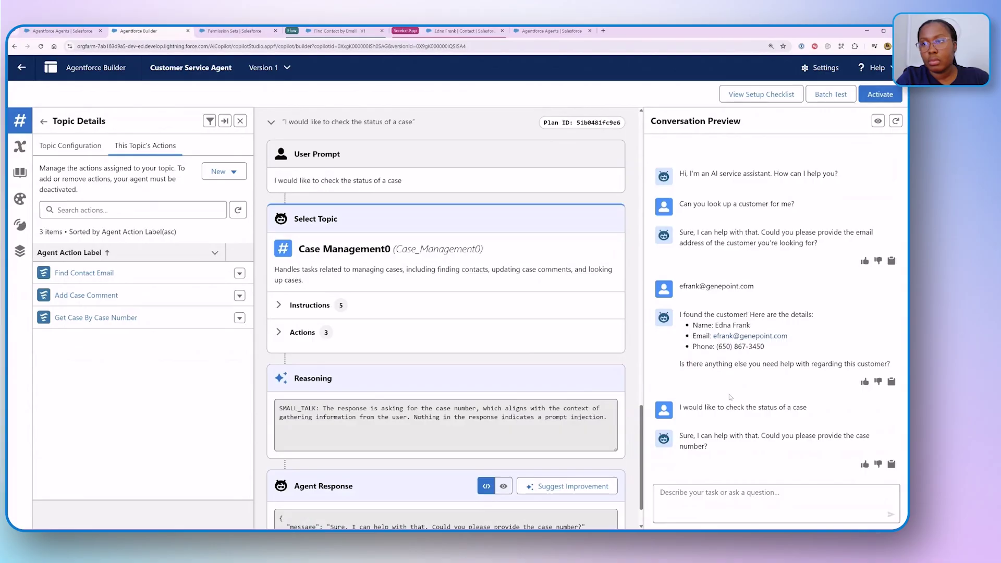
Step: From the contact's related cases in the Service app, open the "Generator assembly instructions unclear" case and copy its case number
click(477, 31)
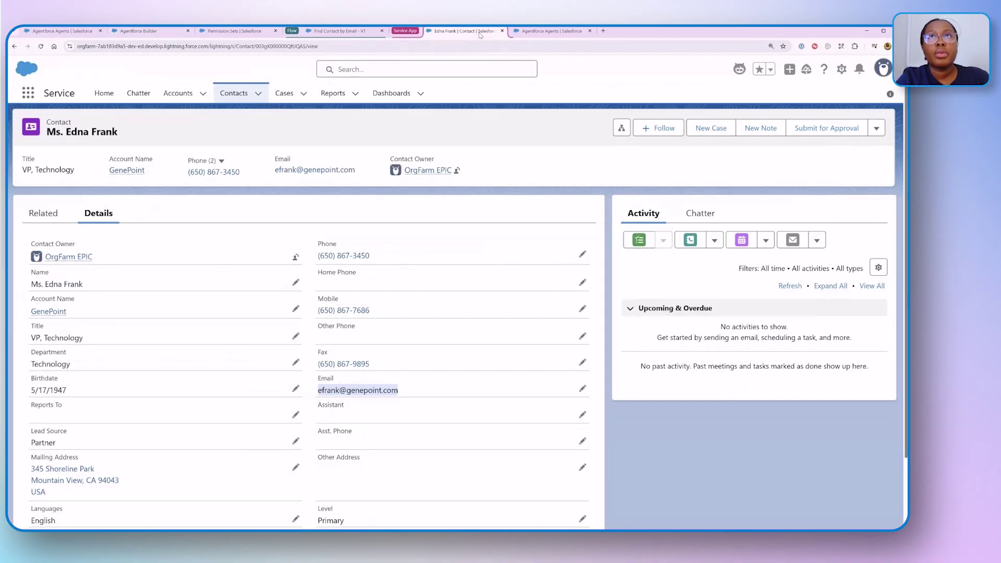
click(38, 214)
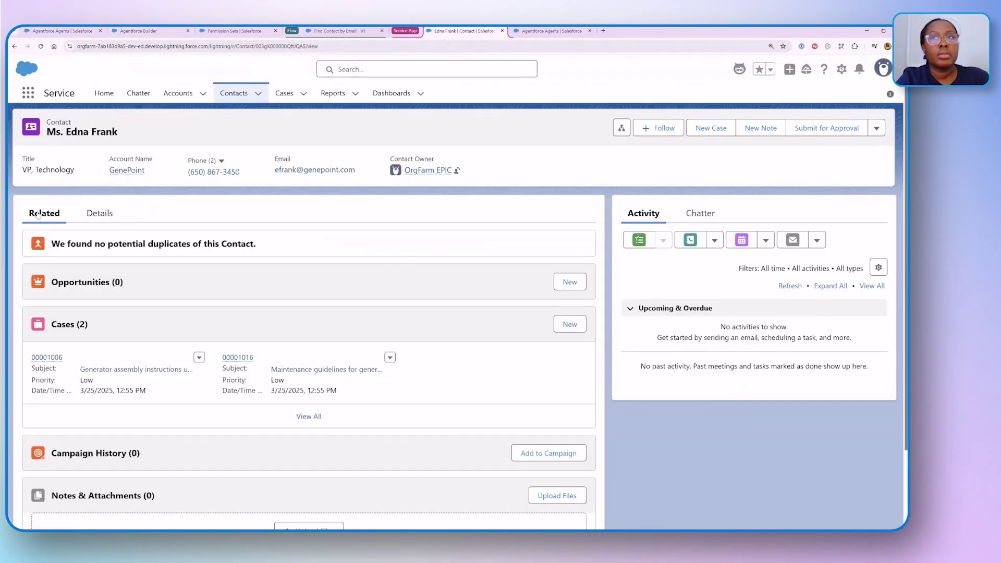
scroll(205, 354, down, 1)
scroll(206, 347, down, 1)
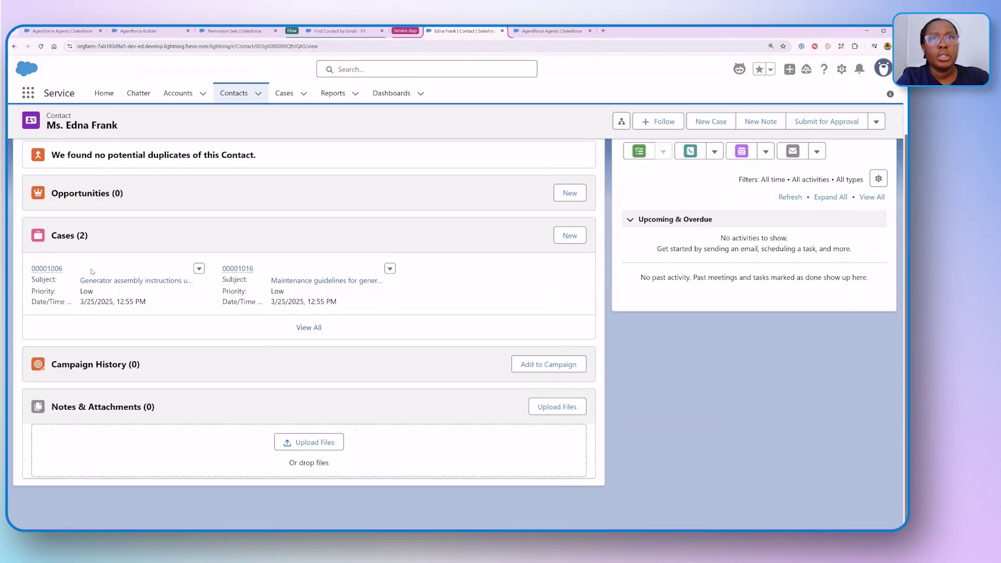
click(46, 269)
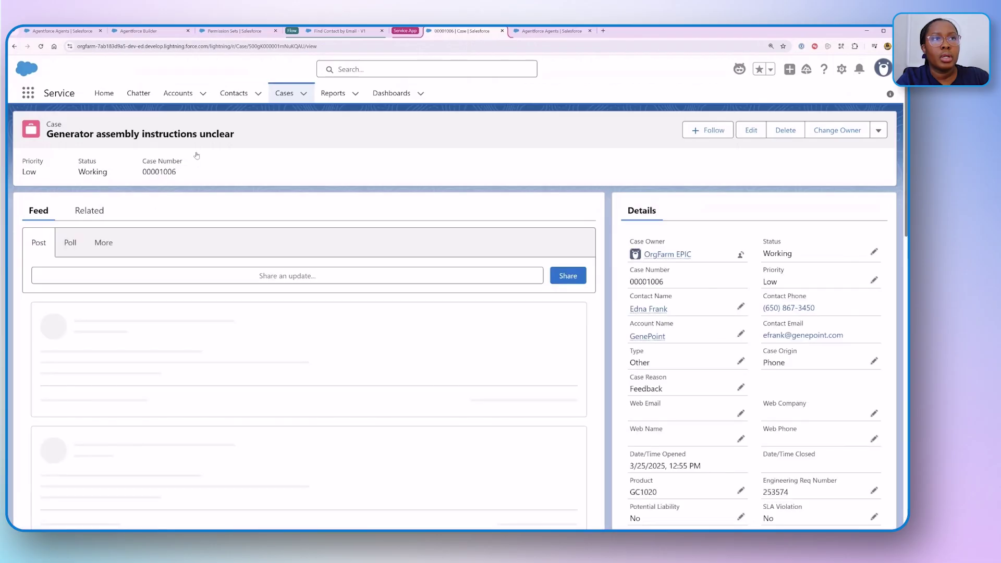
drag(177, 173, 141, 172)
key(ctrl+c)
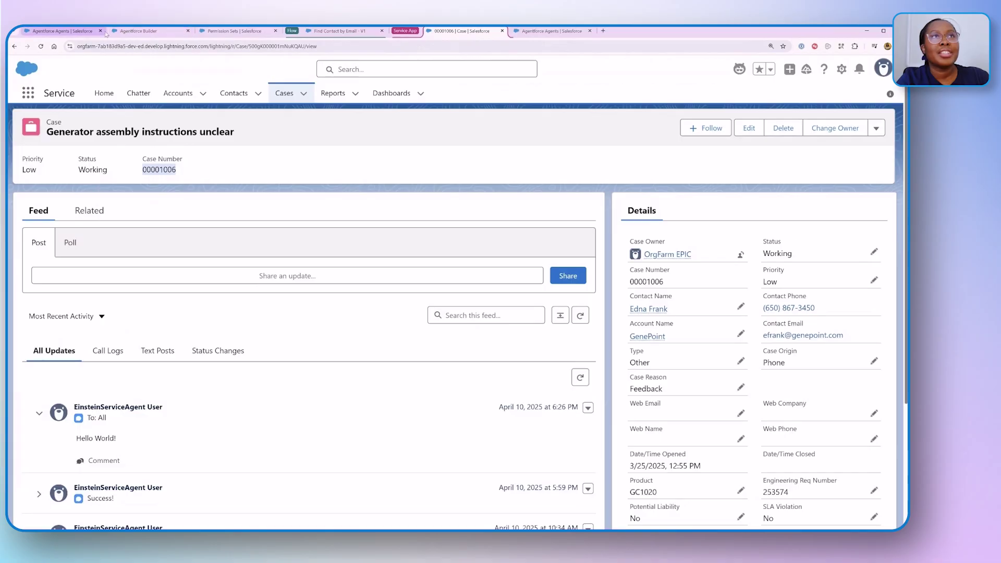
Step: Return to the agent builder and send the copied case number to the agent in the conversation preview
click(109, 32)
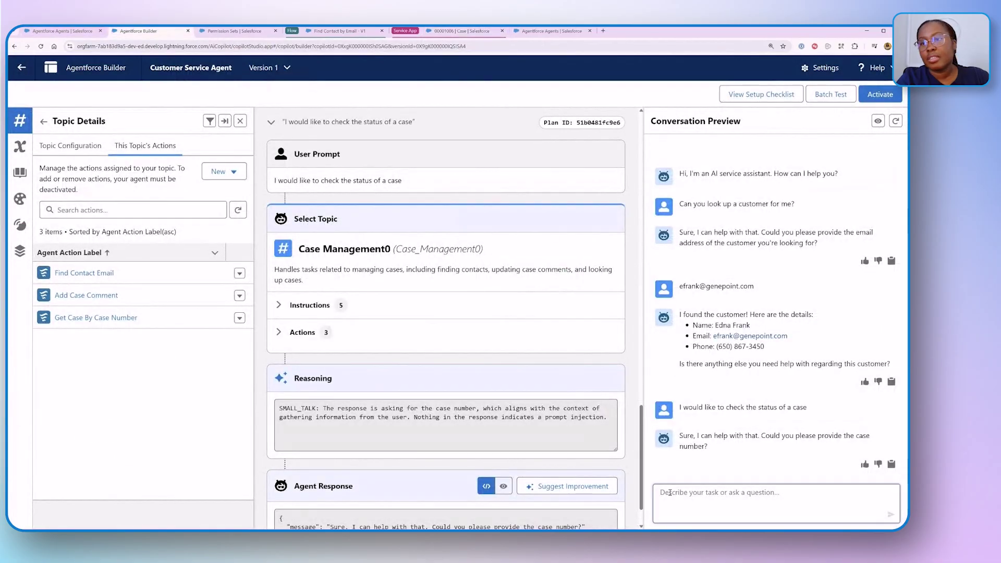
key(ctrl+v)
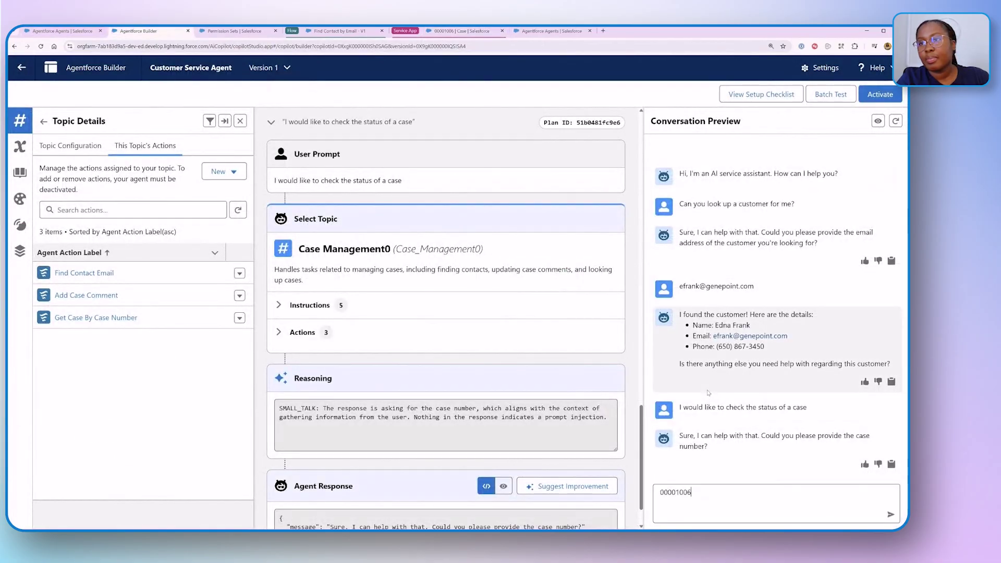
key(Return)
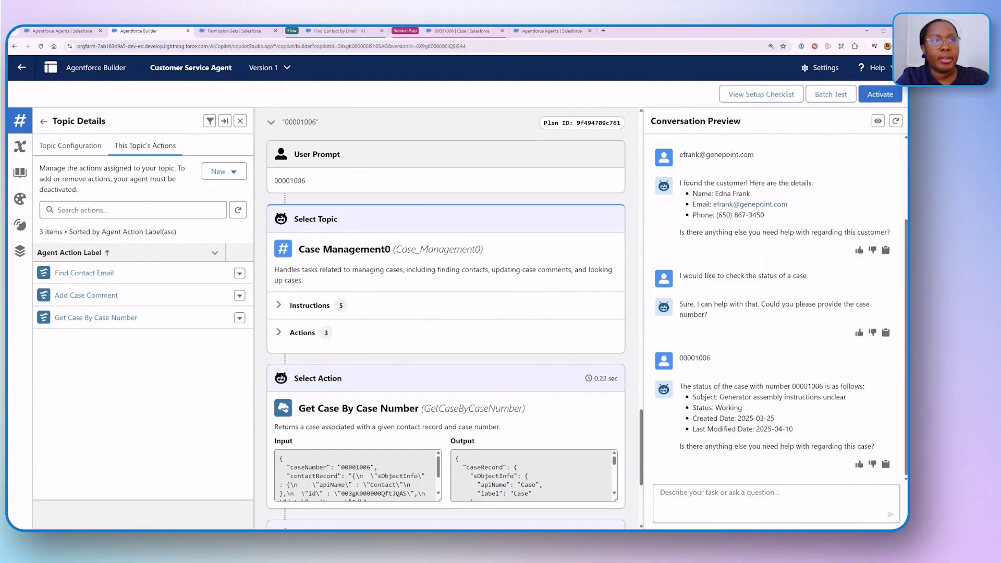
Step: Send the agent the message "Leave a comment on the case" in the conversation preview
click(760, 494)
text(Leave a comment on the case)
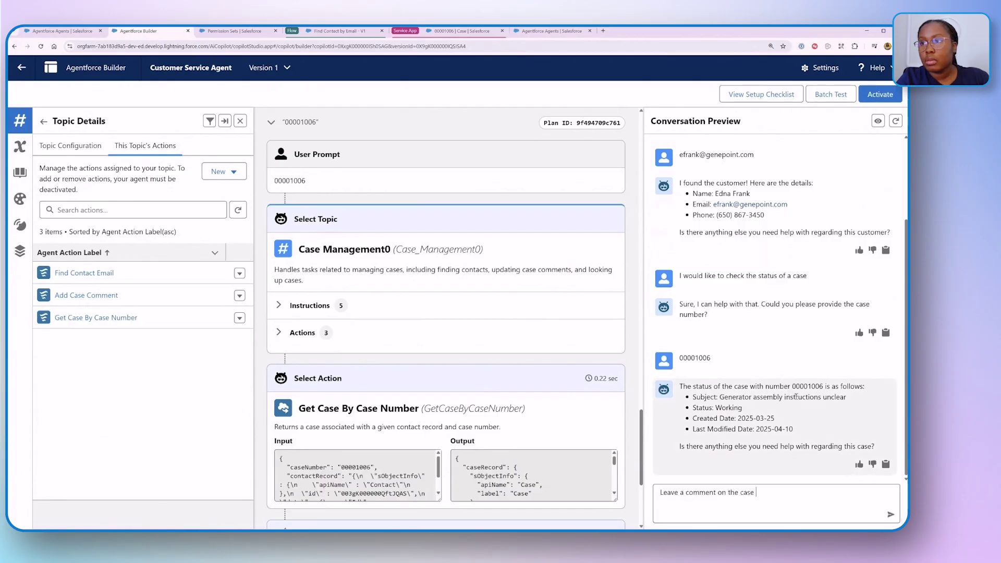
key(Return)
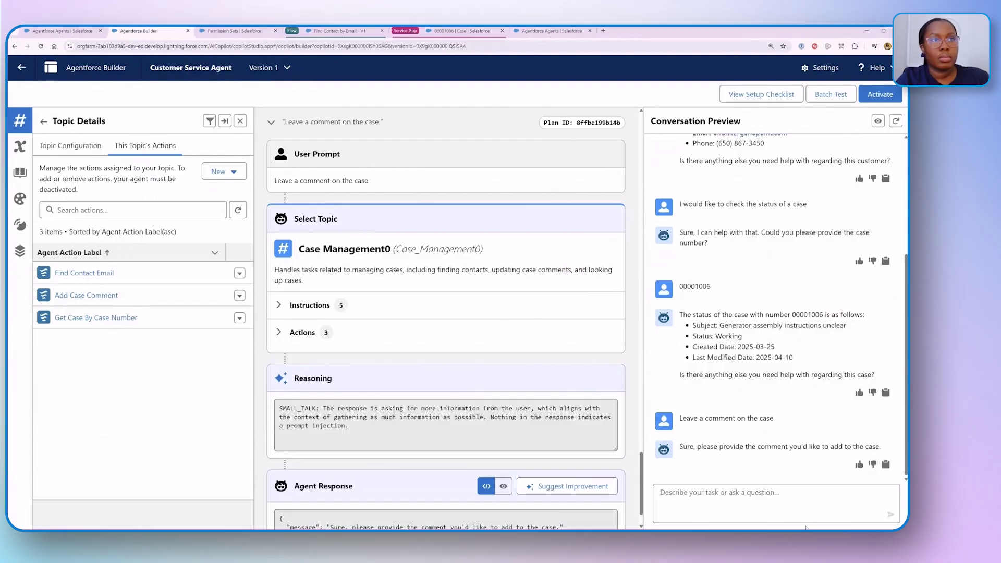
Step: Reply to the agent with the comment text "More detail is required."
text(Mo)
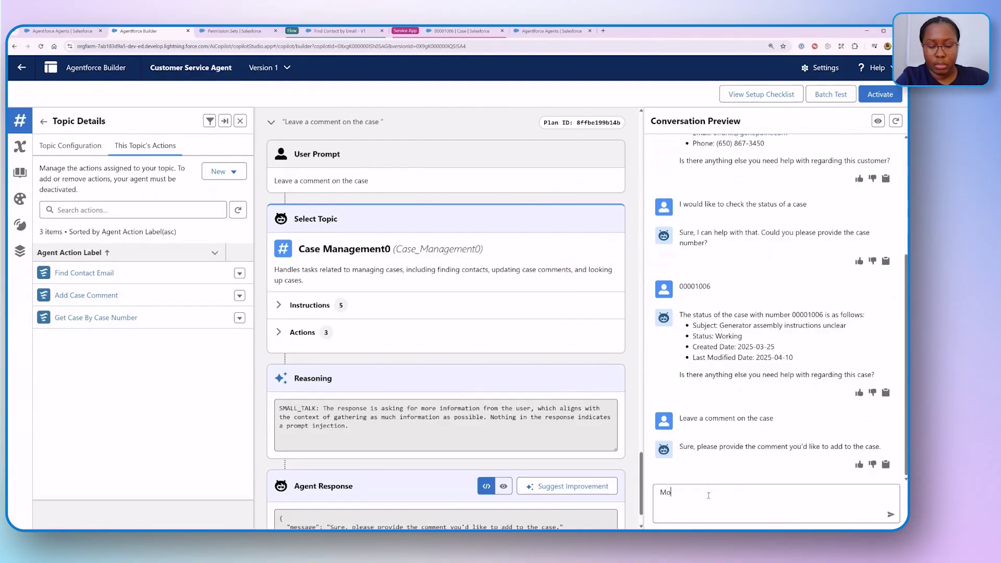
text(re detai)
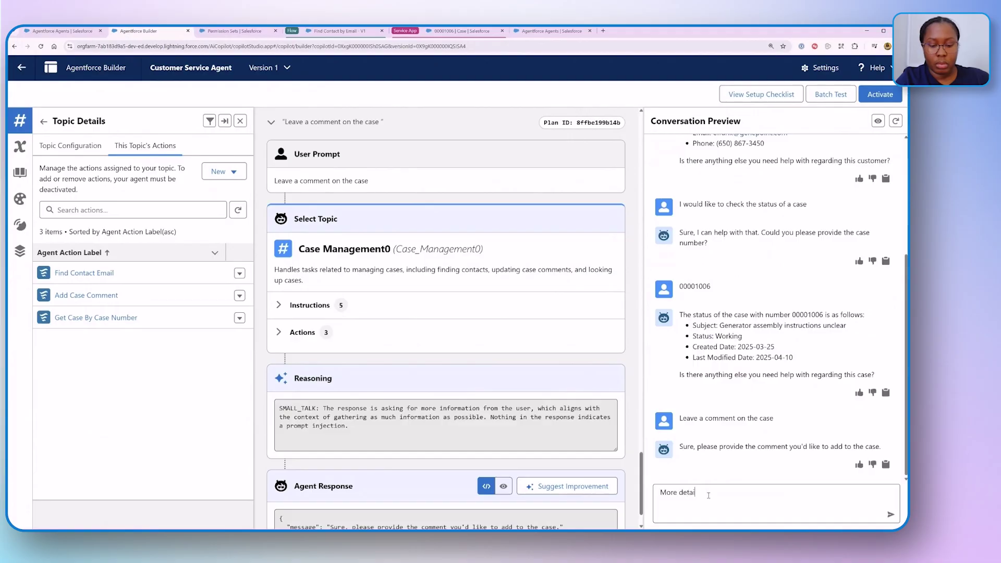
text(l is required.)
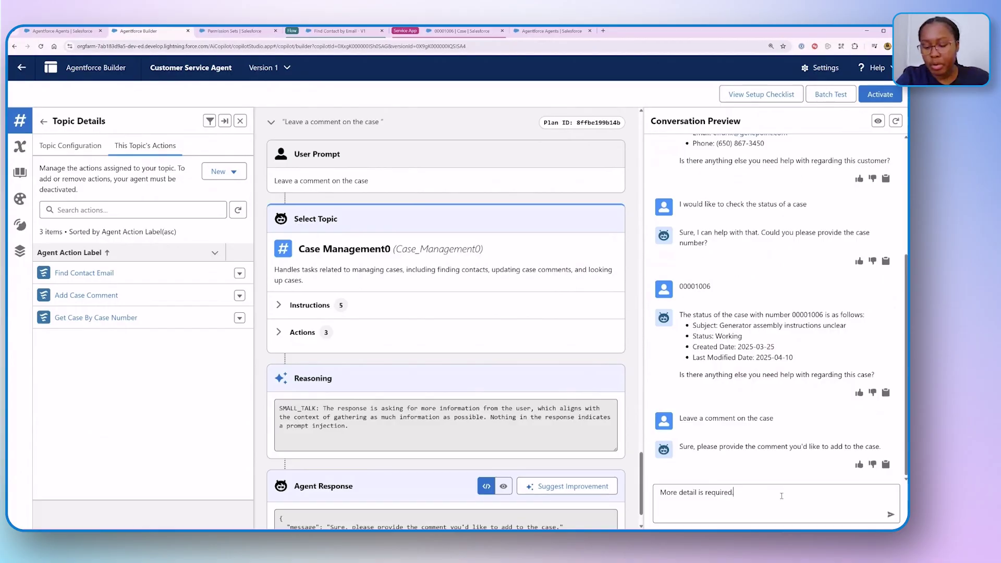
key(Return)
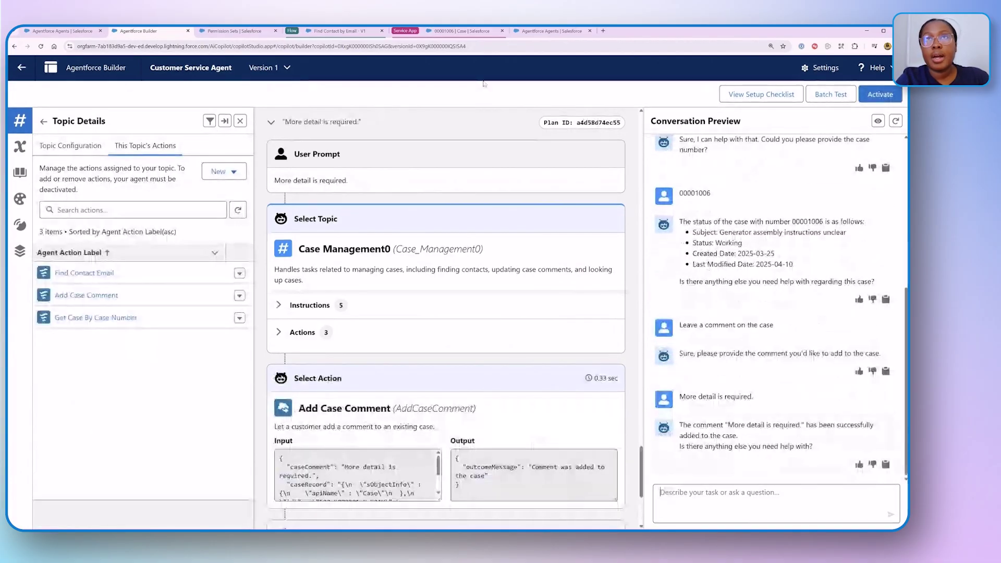
Step: Switch to the "Generator assembly instructions unclear" case in the Service app and reload it to check its feed for the new comment
click(459, 31)
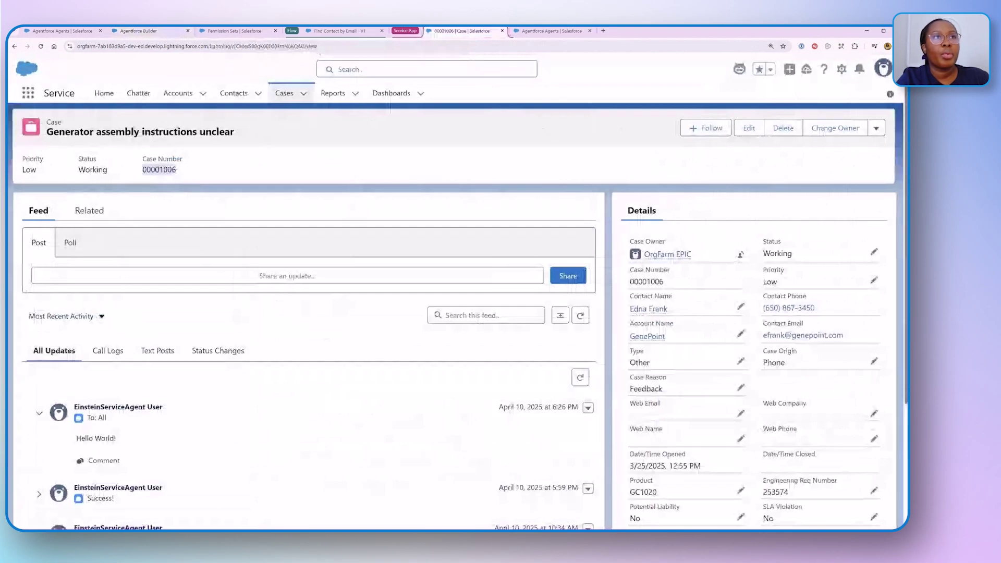
key(F5)
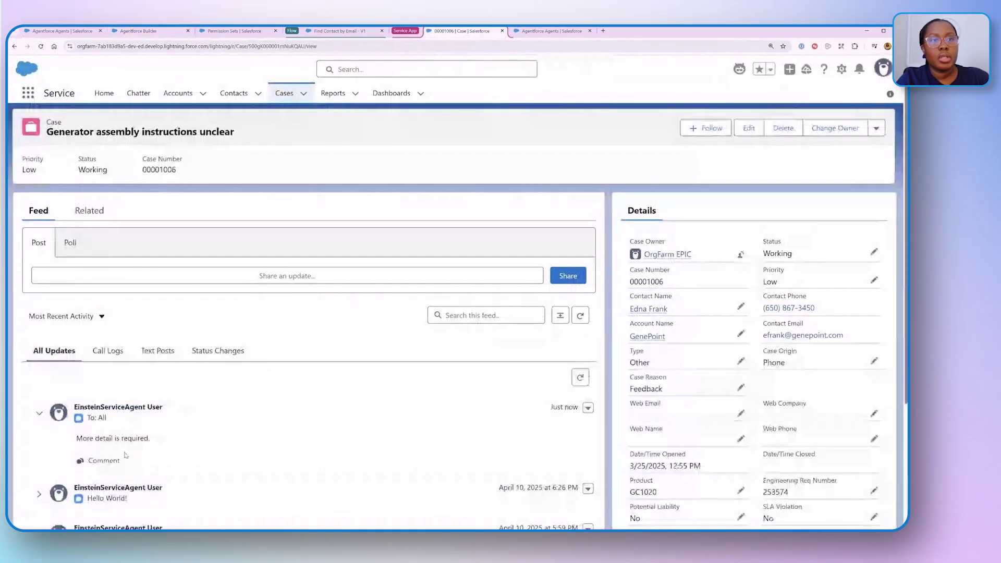
Step: Return to the agent builder, review the Add Case Comment action's reasoning and response, and activate Version 1 of the Customer Service Agent
click(156, 35)
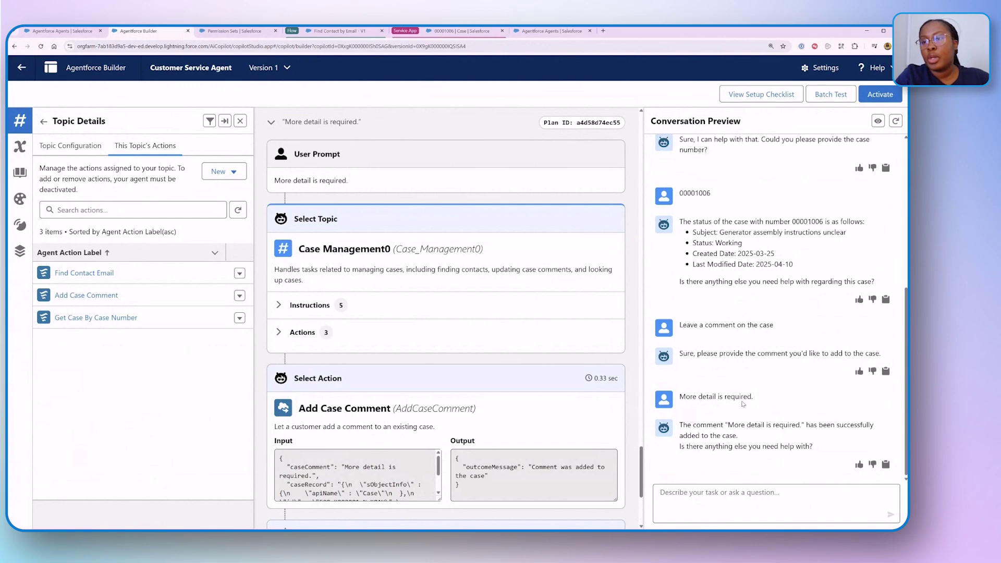
scroll(422, 447, down, 4)
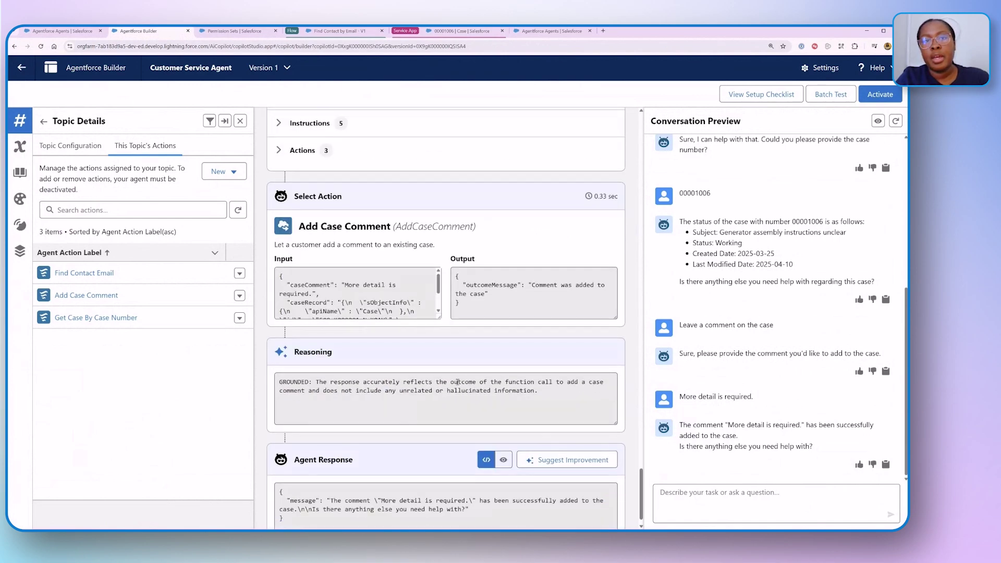
scroll(449, 392, down, 1)
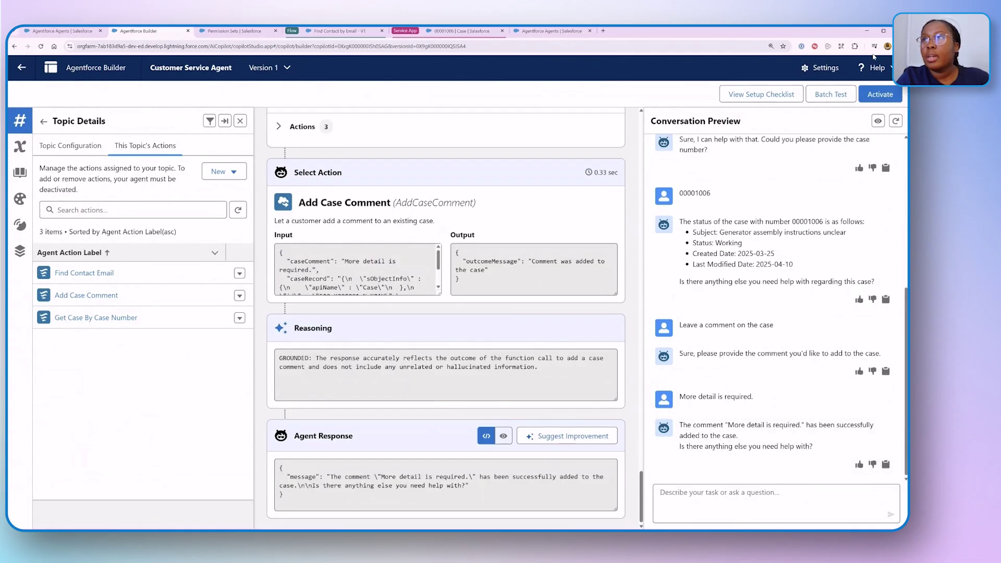
click(881, 95)
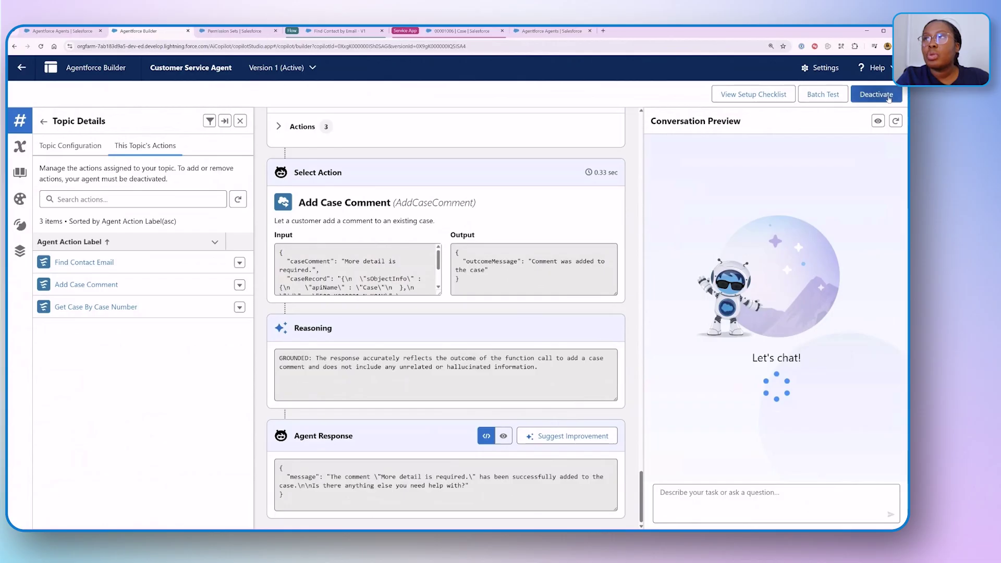